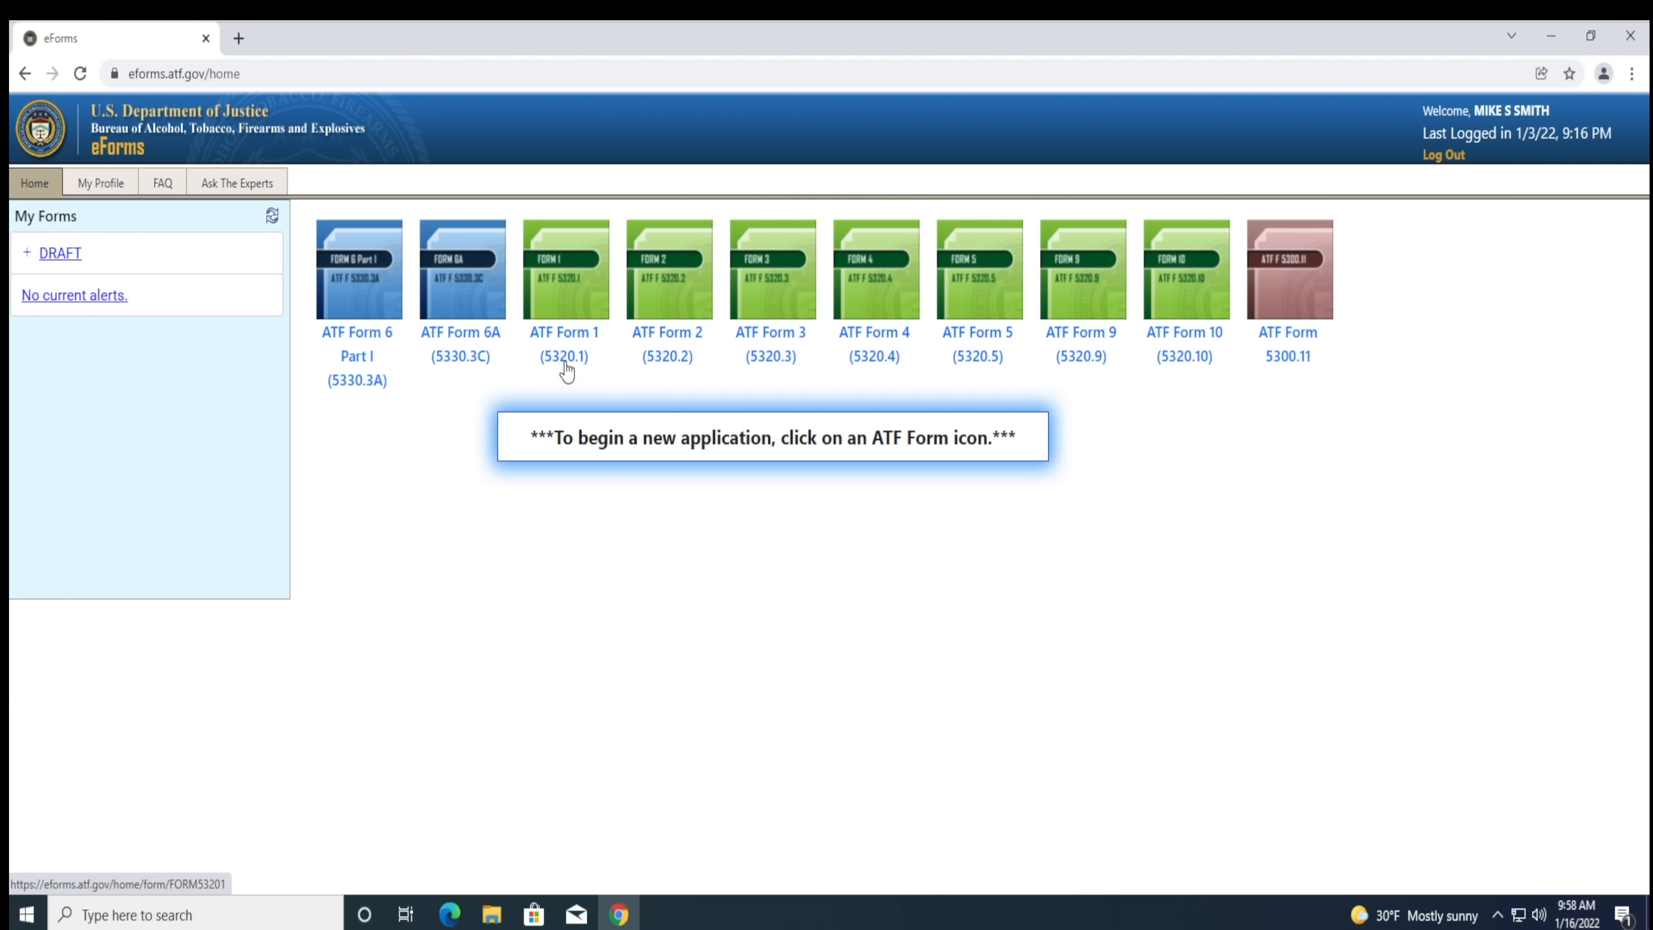
- Start an ATF Form 1 (5320.1) application as an Individual and continue past the intended use and application type pages
click(566, 369)
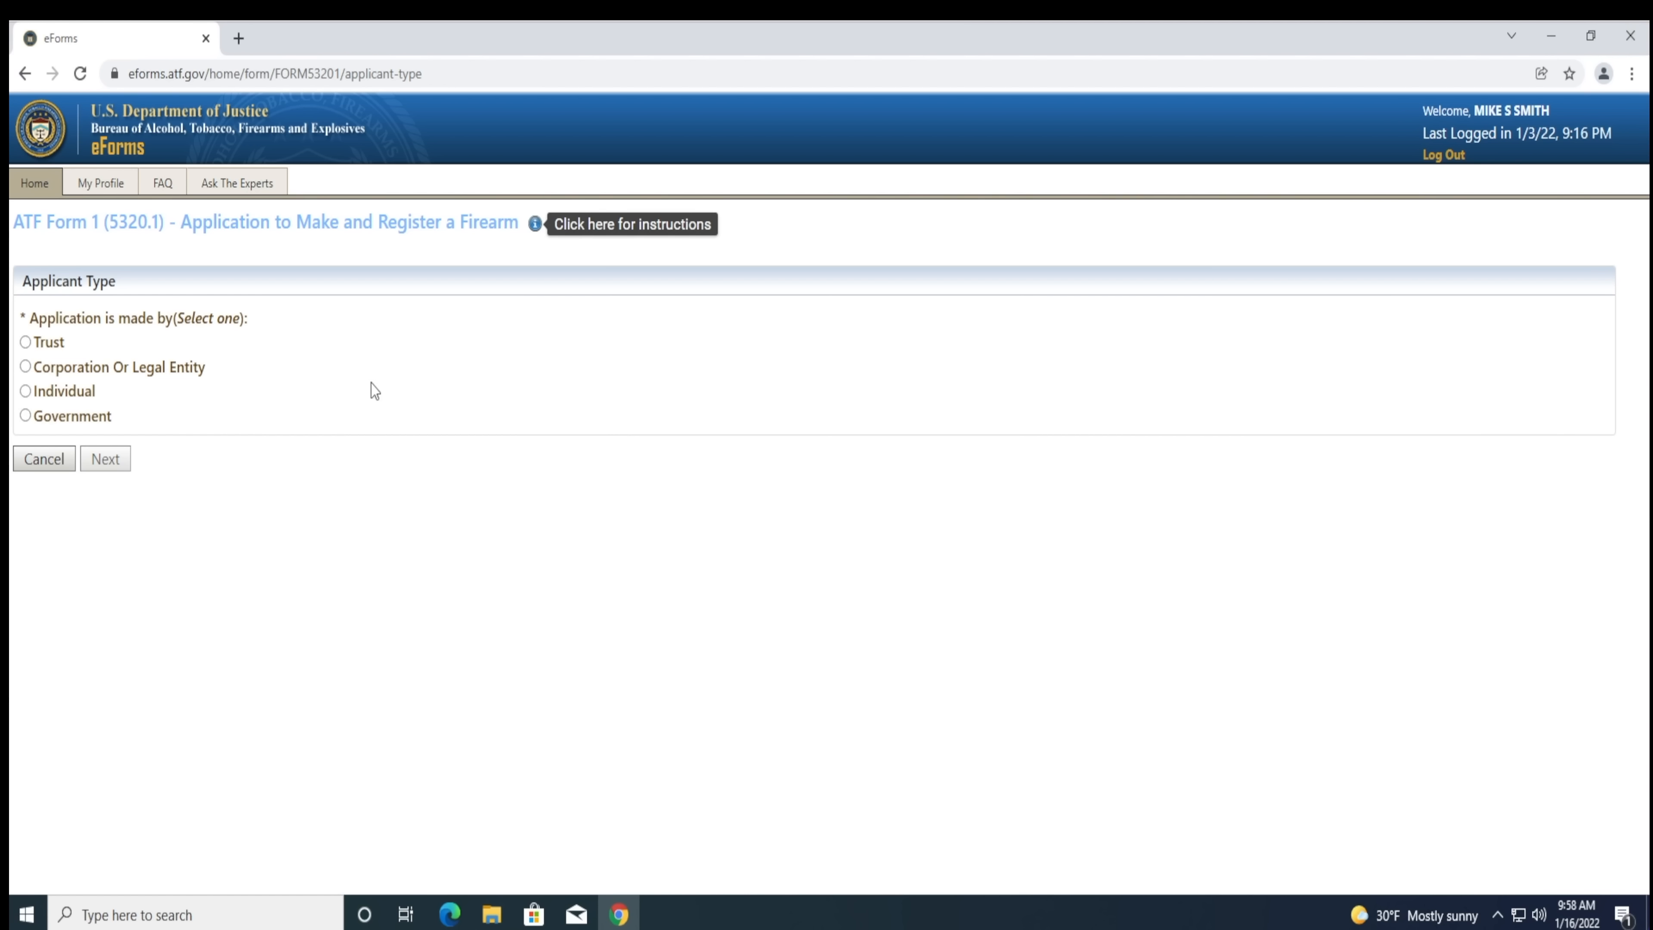
click(26, 393)
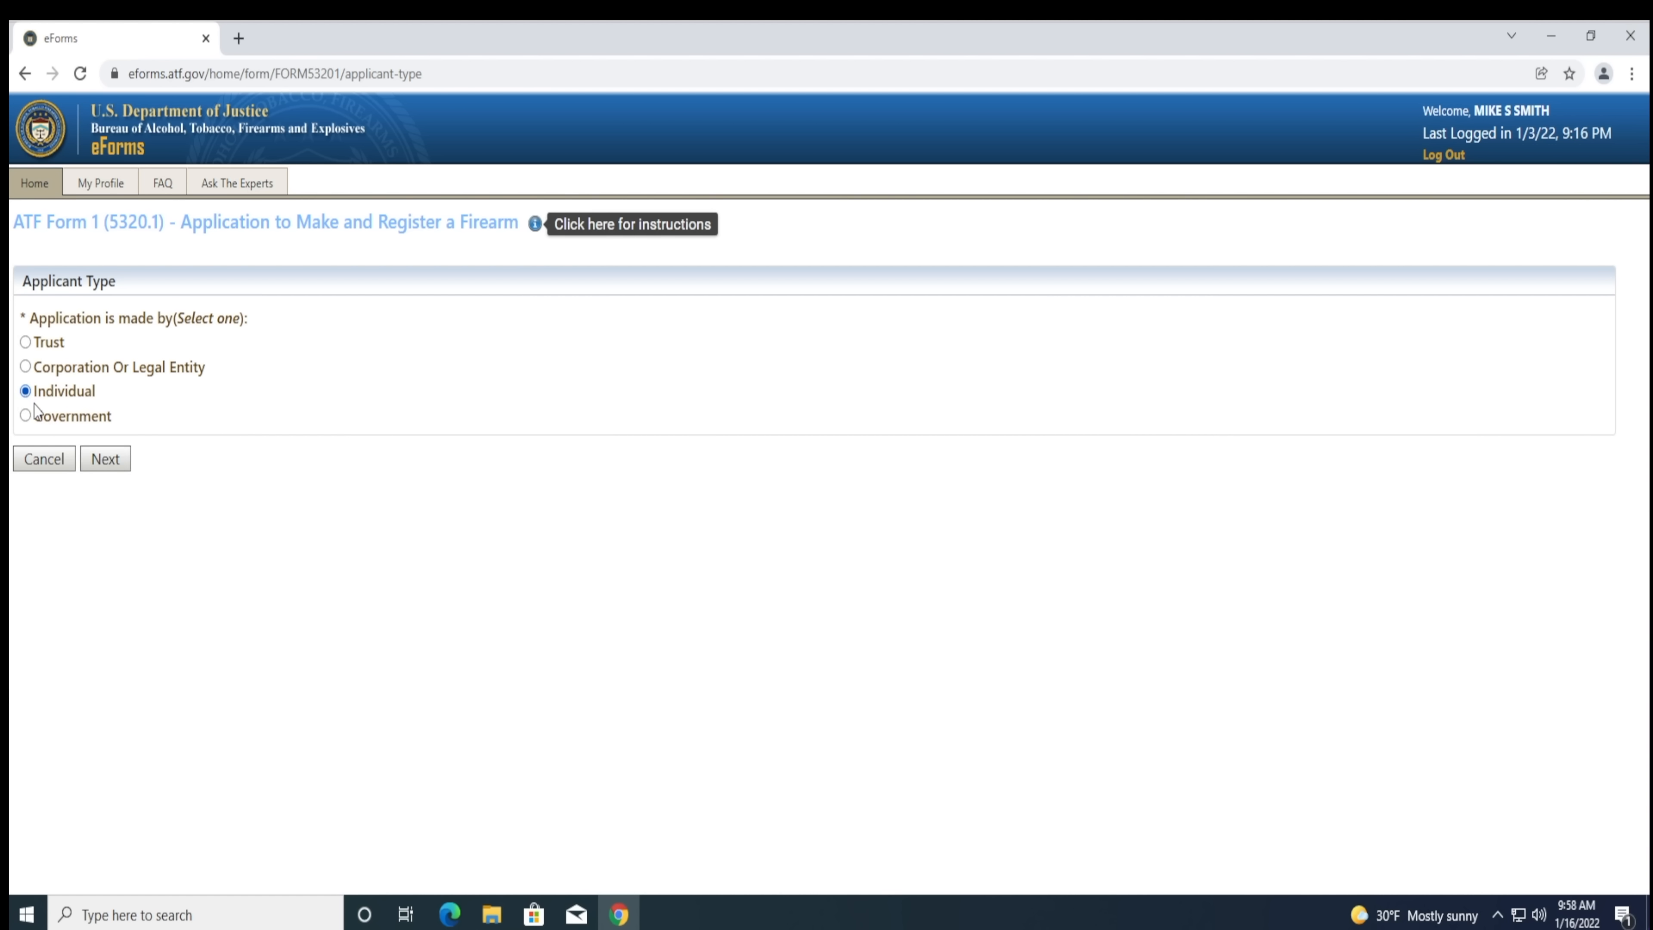
click(96, 460)
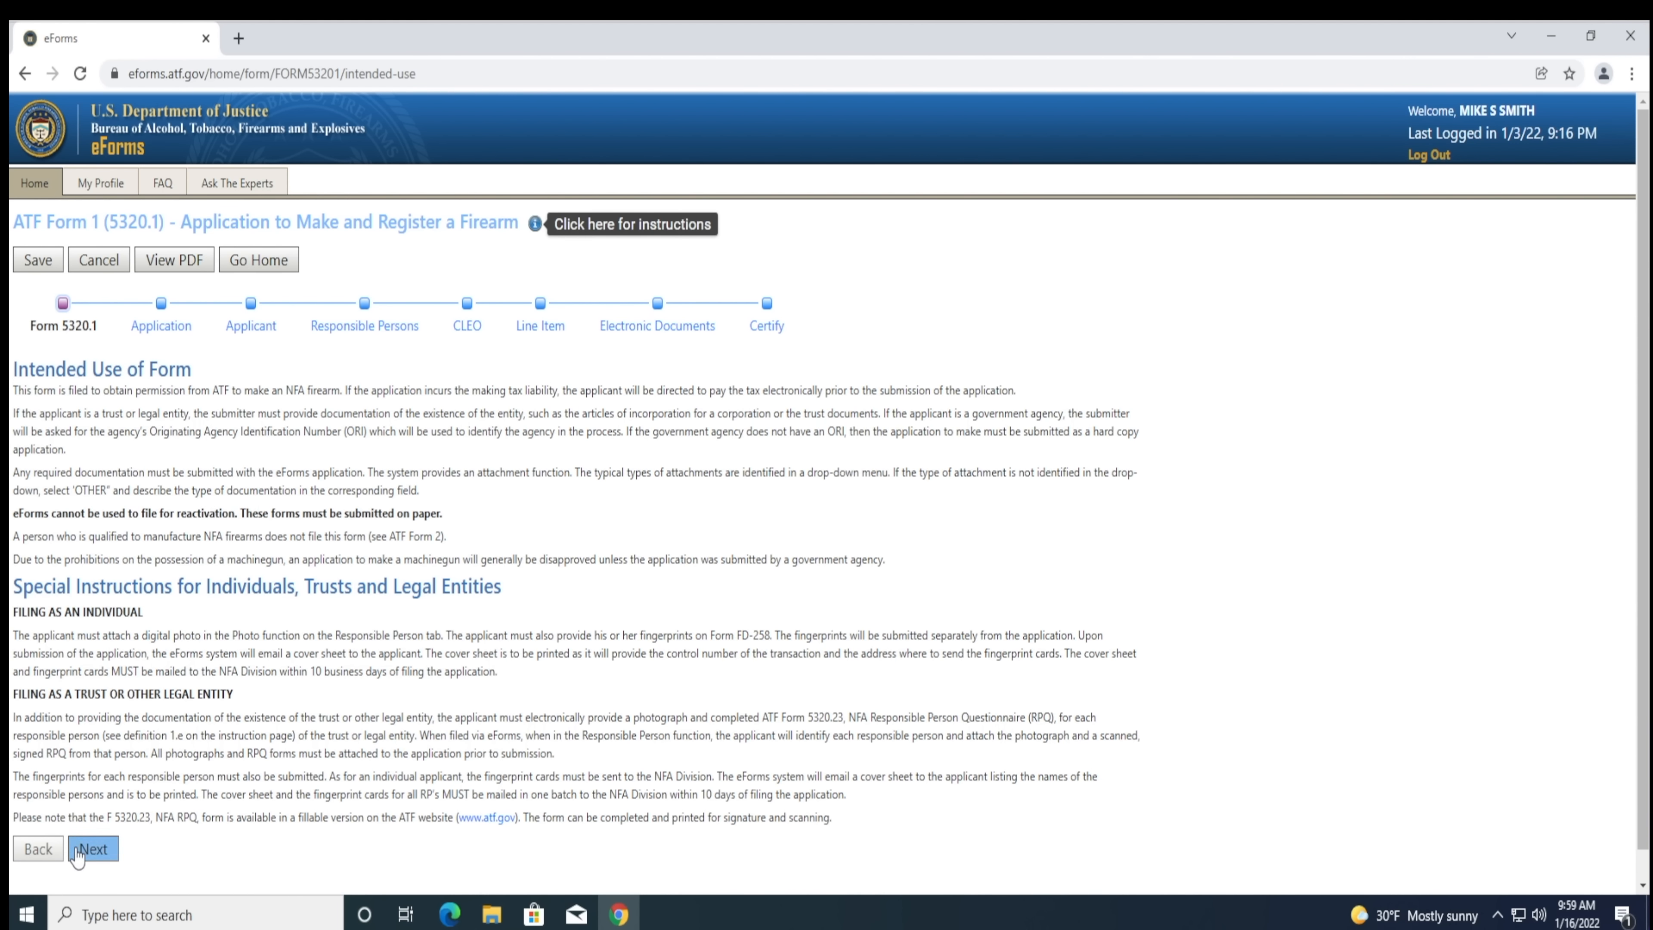
click(92, 849)
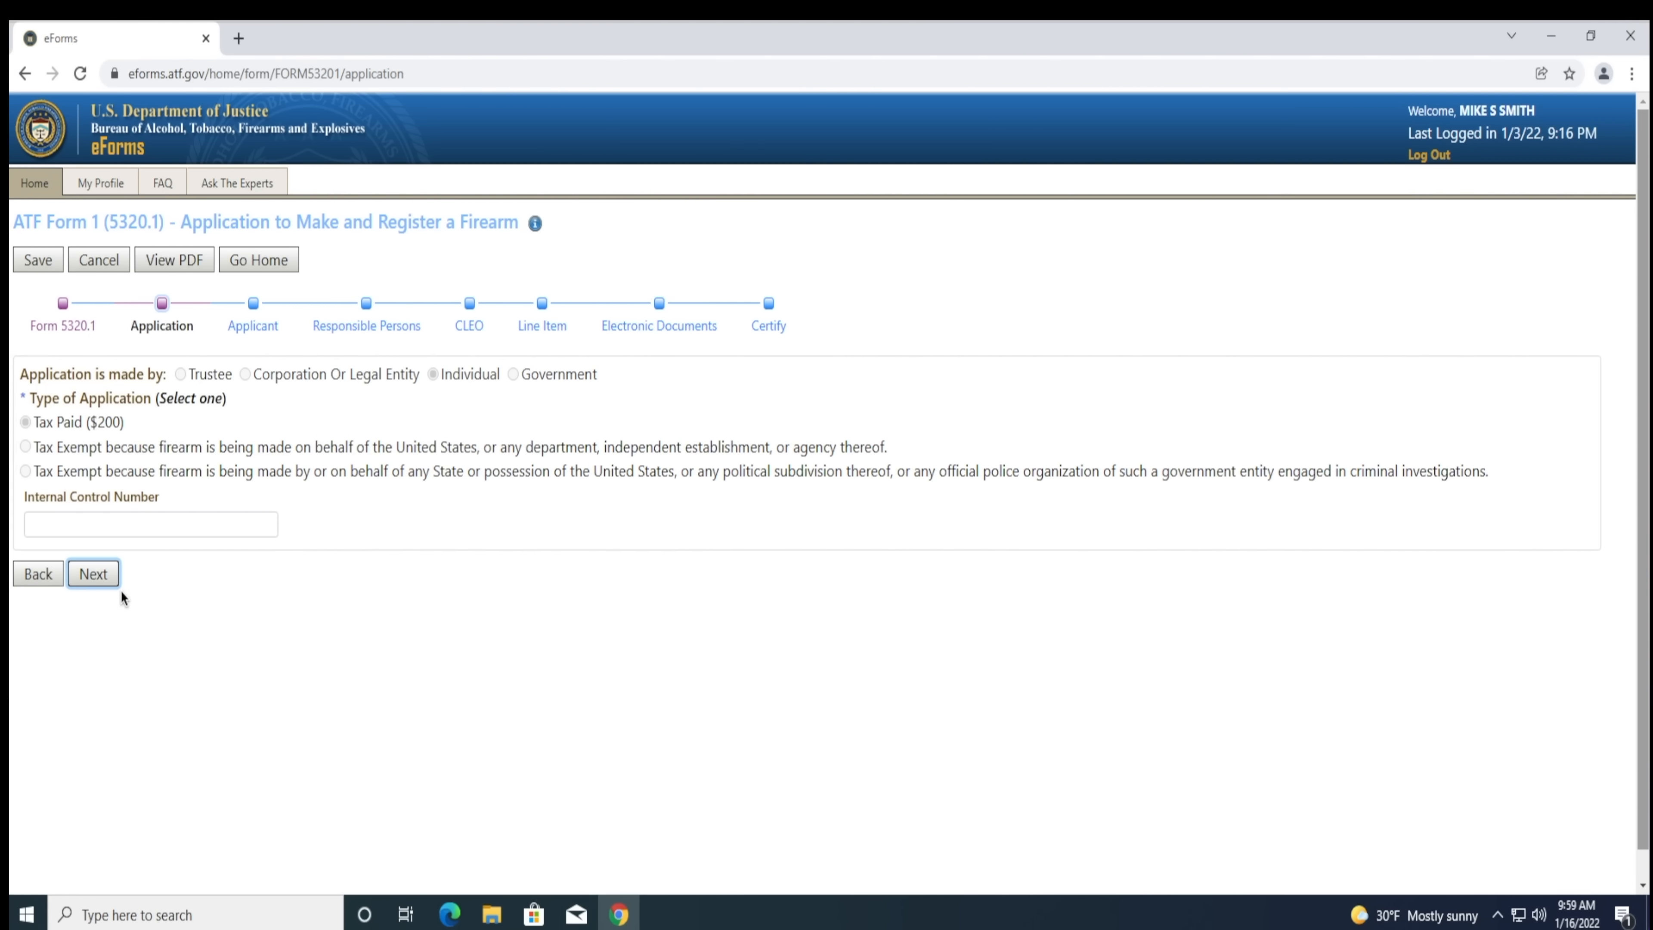
click(101, 579)
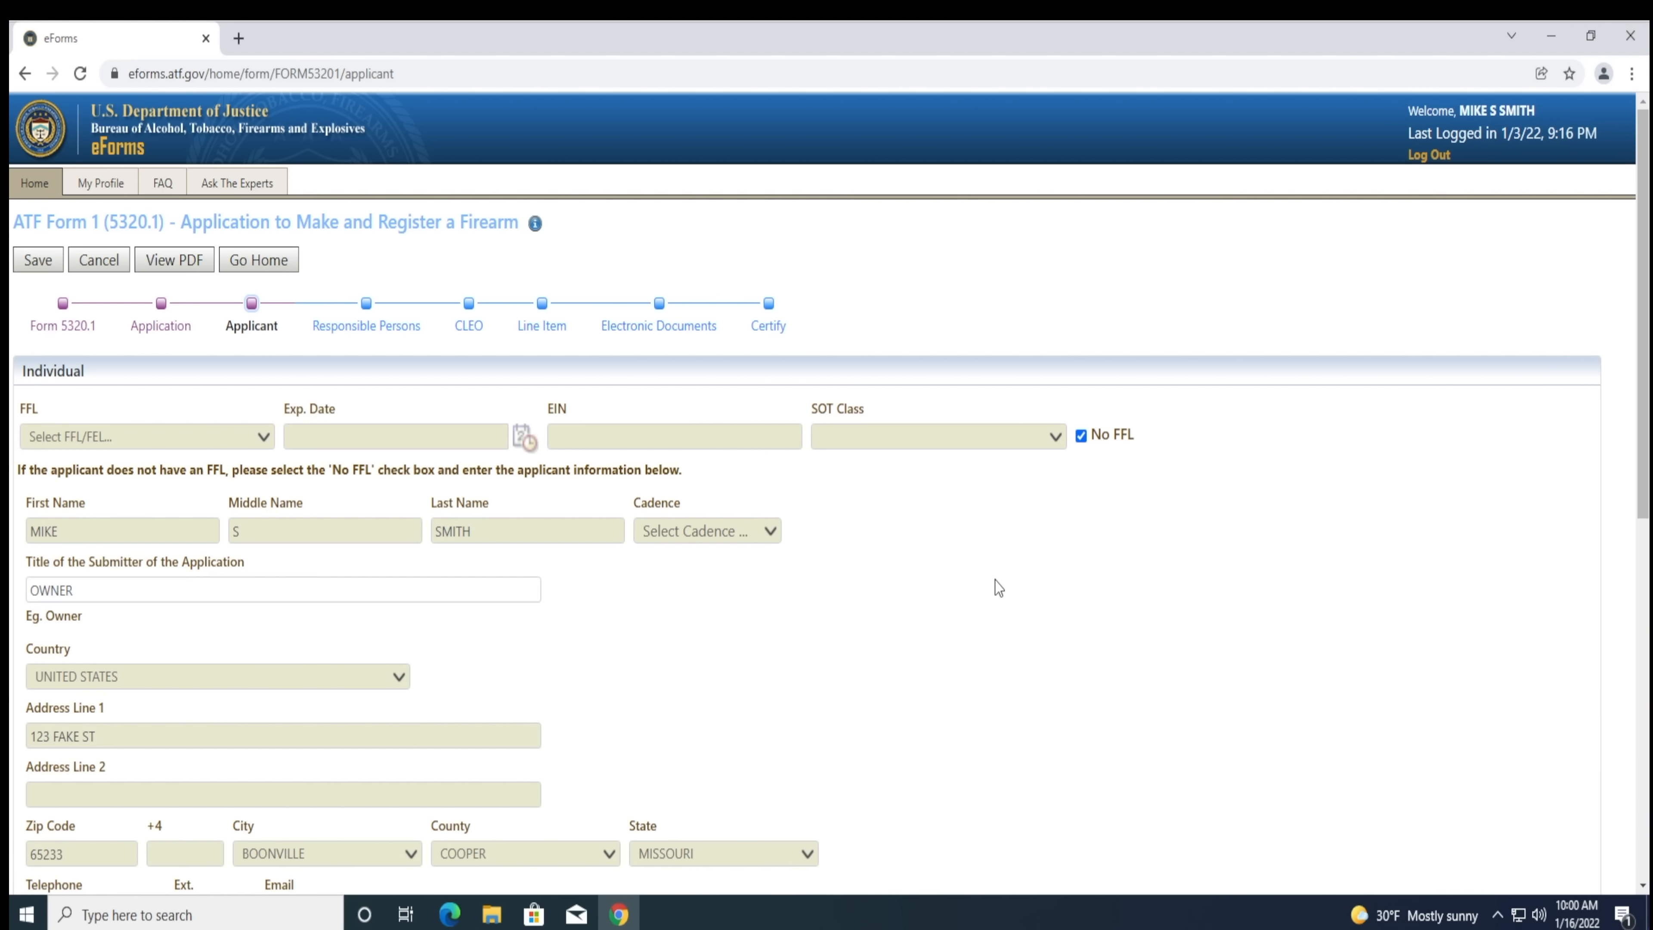
- Answer No to all of the maker's questions from 11.A through 11.H
scroll(1292, 454, down, 3)
scroll(1292, 455, down, 2)
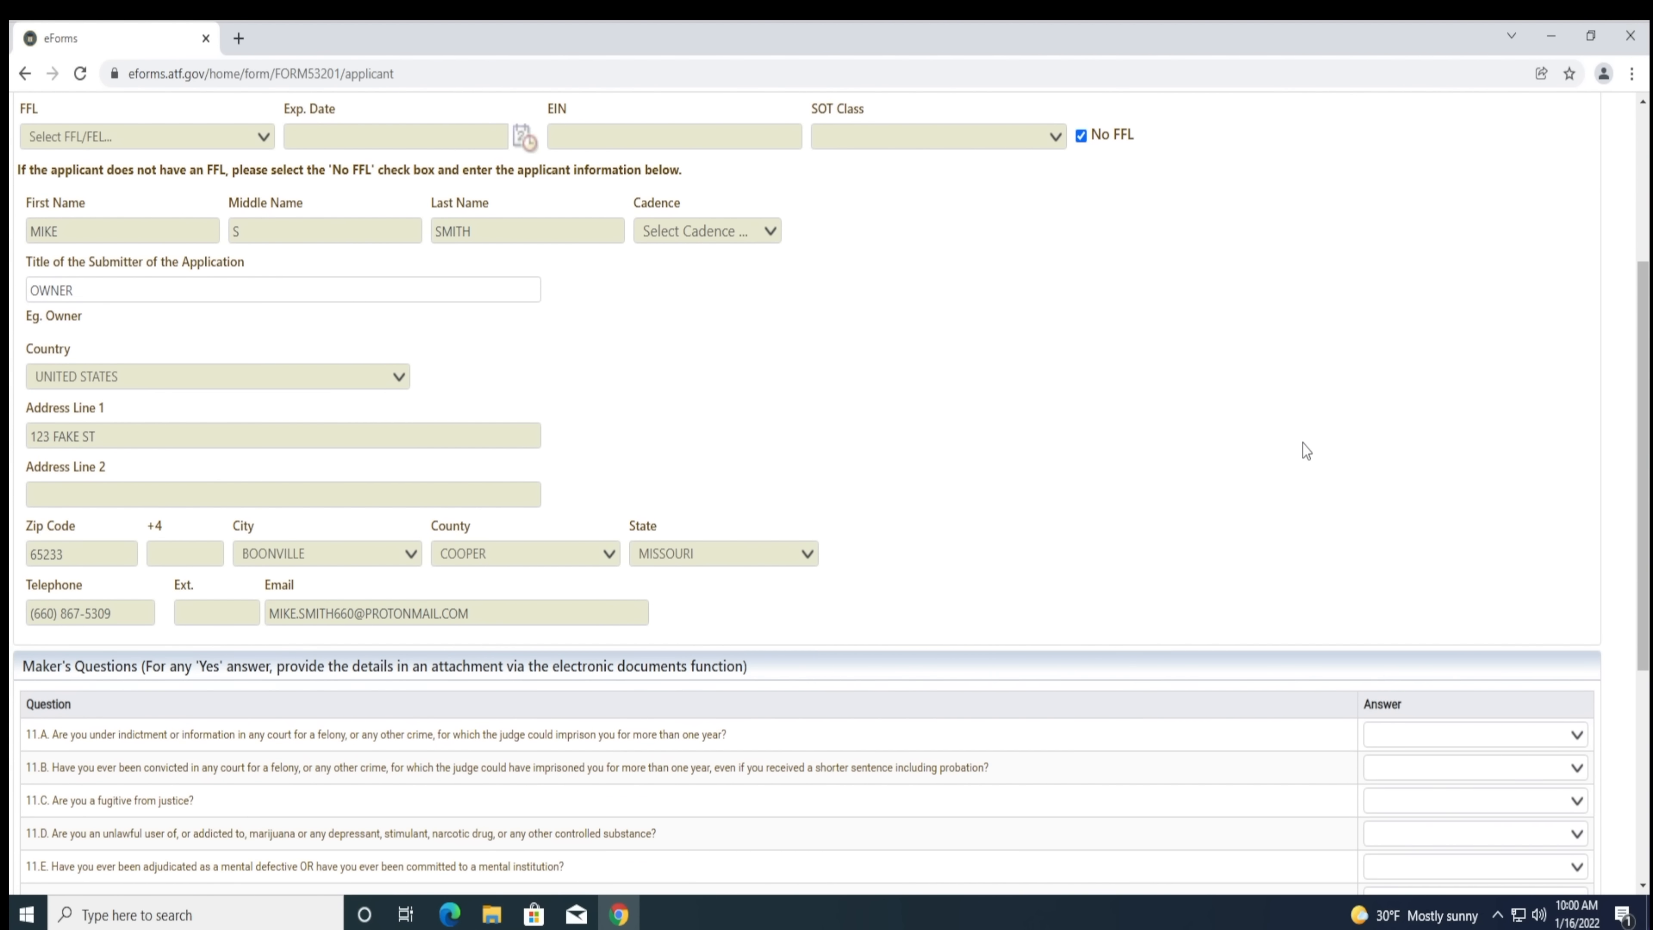
scroll(1303, 446, down, 6)
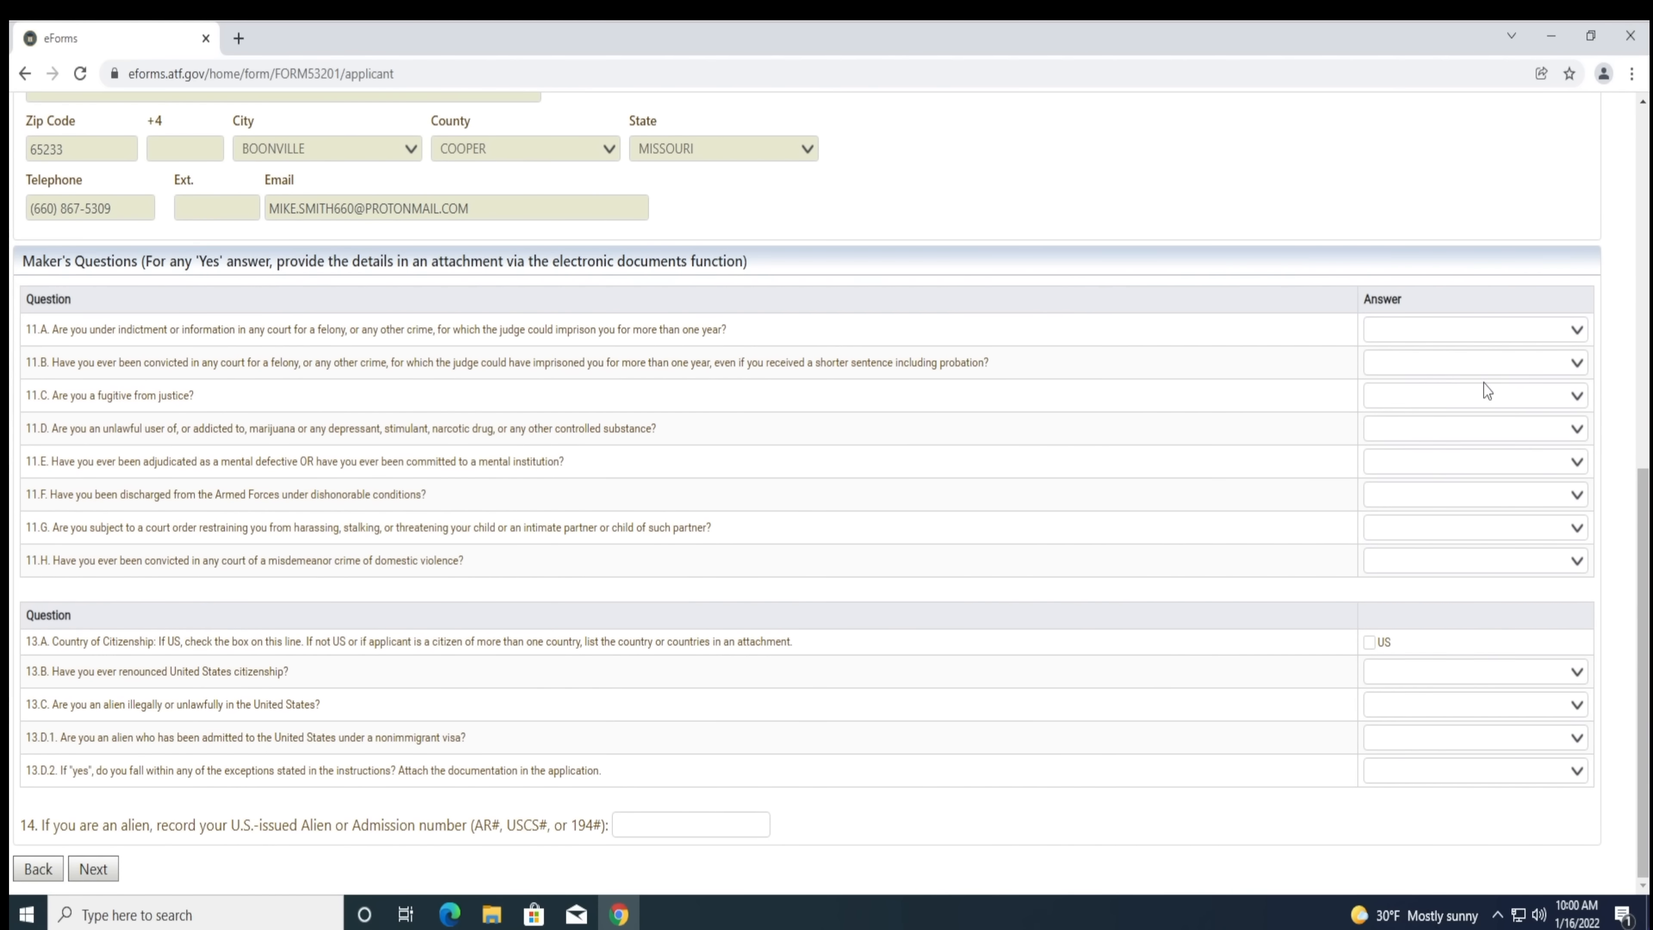
click(1477, 330)
click(1453, 367)
click(1435, 364)
click(1381, 398)
click(1385, 399)
click(1383, 431)
click(1382, 437)
click(1380, 448)
click(1380, 438)
click(1378, 449)
click(1374, 437)
click(1378, 462)
click(1378, 464)
click(1377, 496)
click(1377, 498)
click(1381, 534)
click(1382, 531)
click(1381, 564)
click(1382, 561)
click(1379, 594)
- Mark US citizenship, answer No to 13.B, 13.C and 13.D.1 and N/A to 13.D.2, and continue to Responsible Persons
click(1380, 678)
click(1369, 642)
scroll(1373, 664, up, 1)
click(1387, 702)
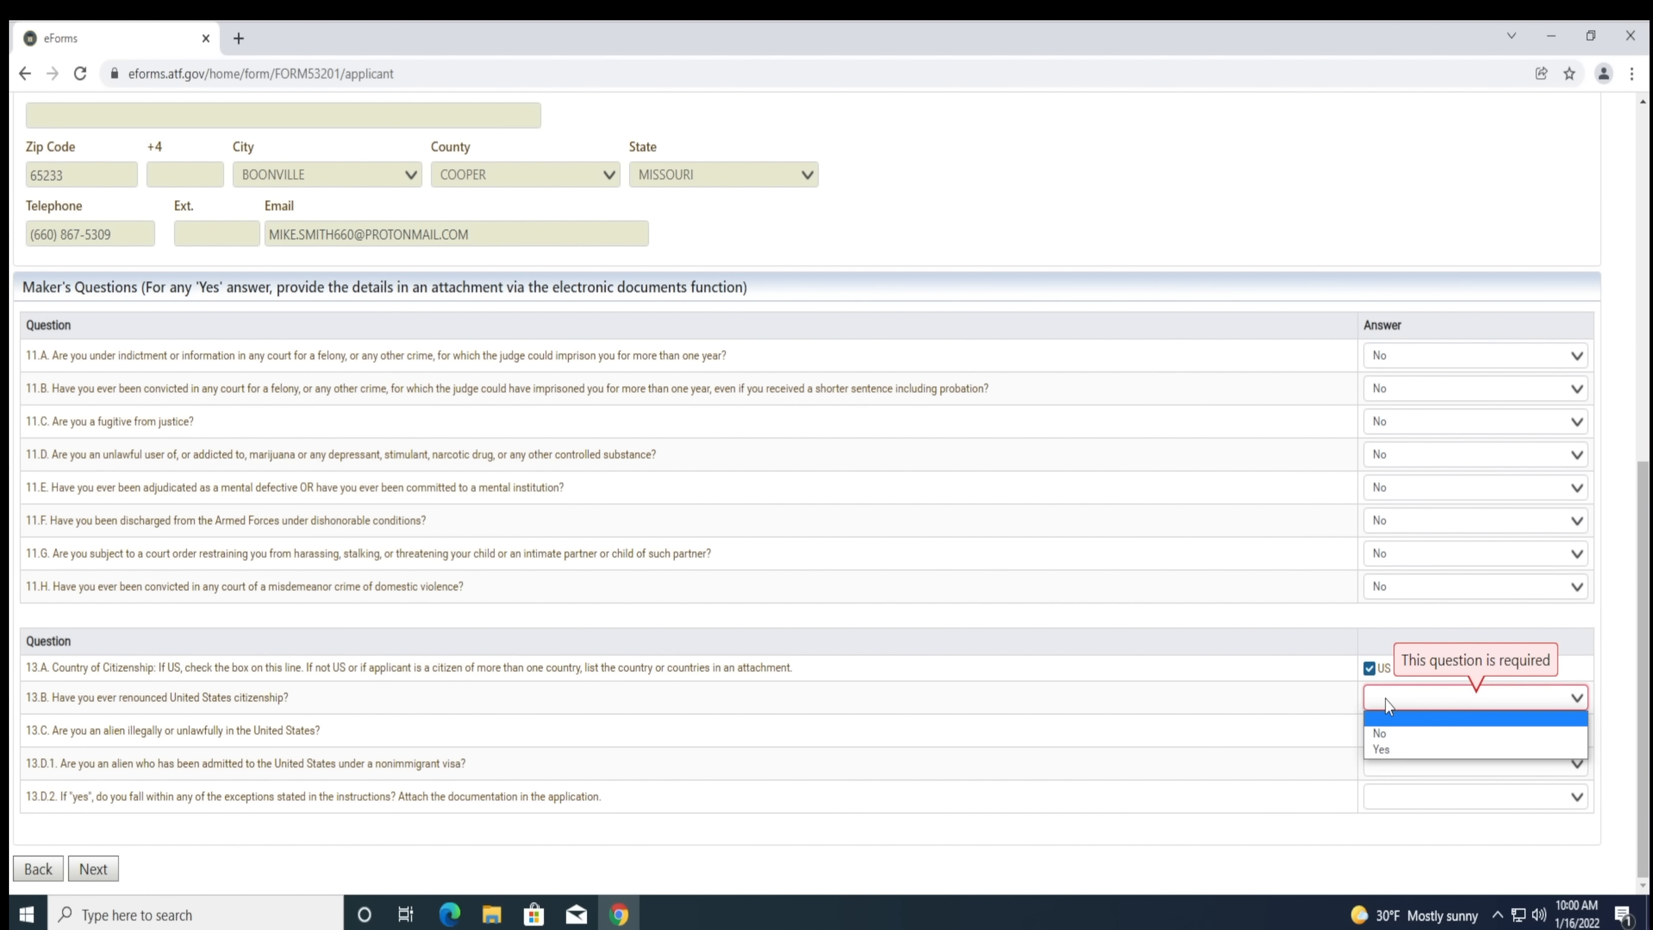
click(1381, 733)
click(1384, 736)
click(1385, 768)
click(1386, 766)
click(1385, 799)
click(1388, 804)
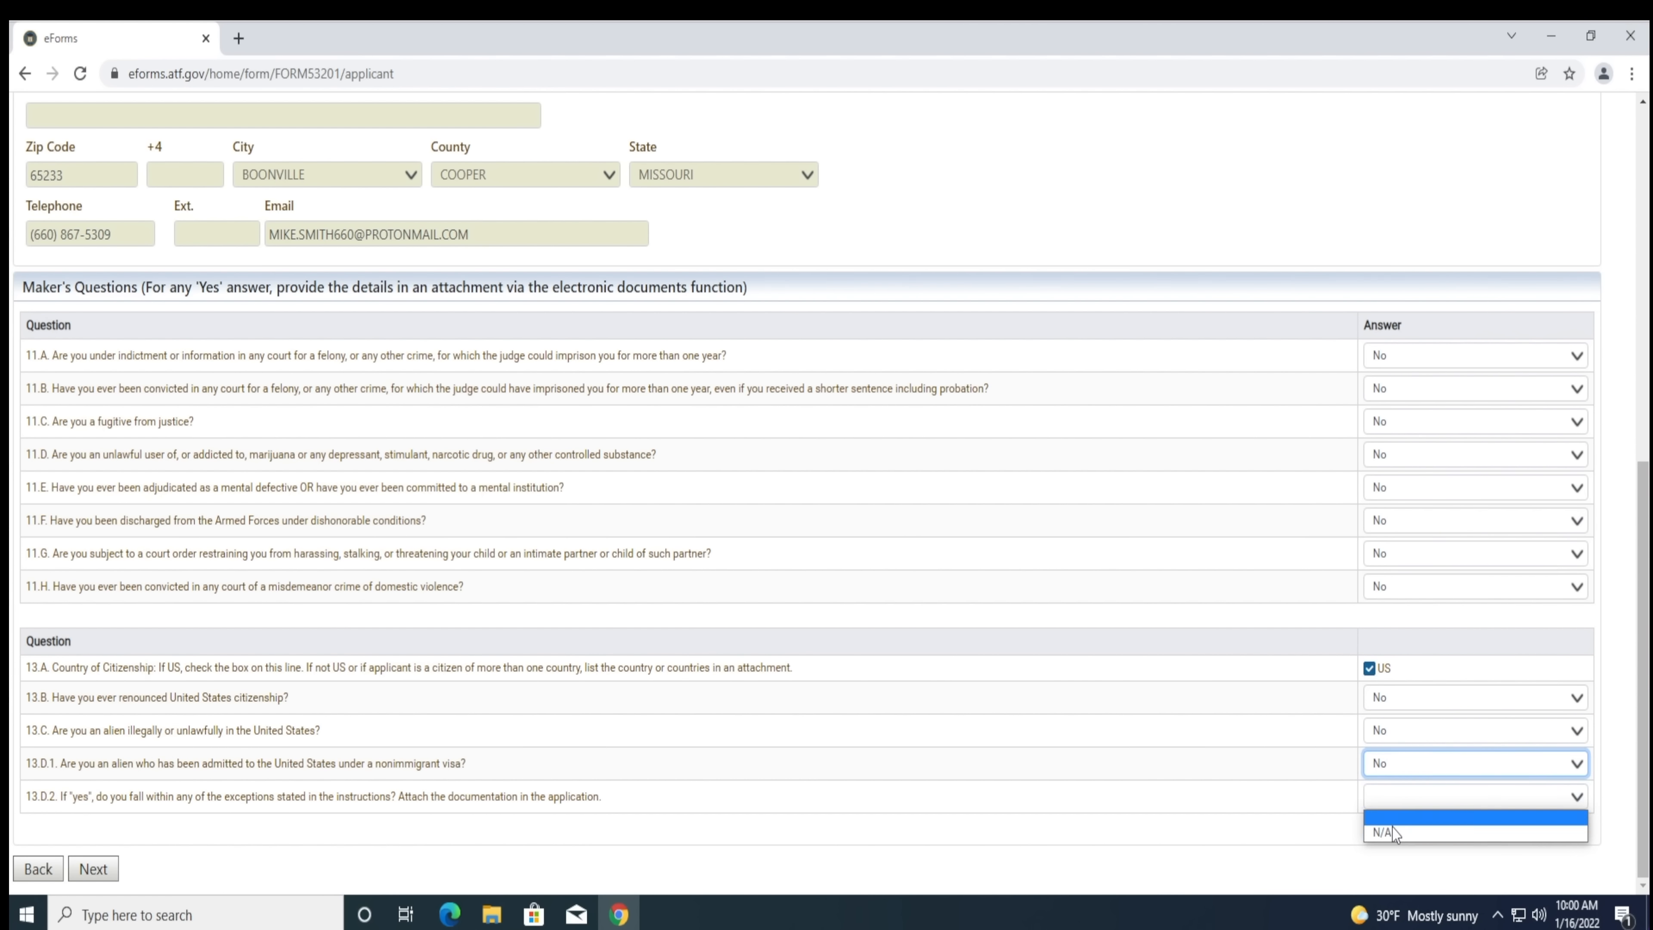
click(1387, 833)
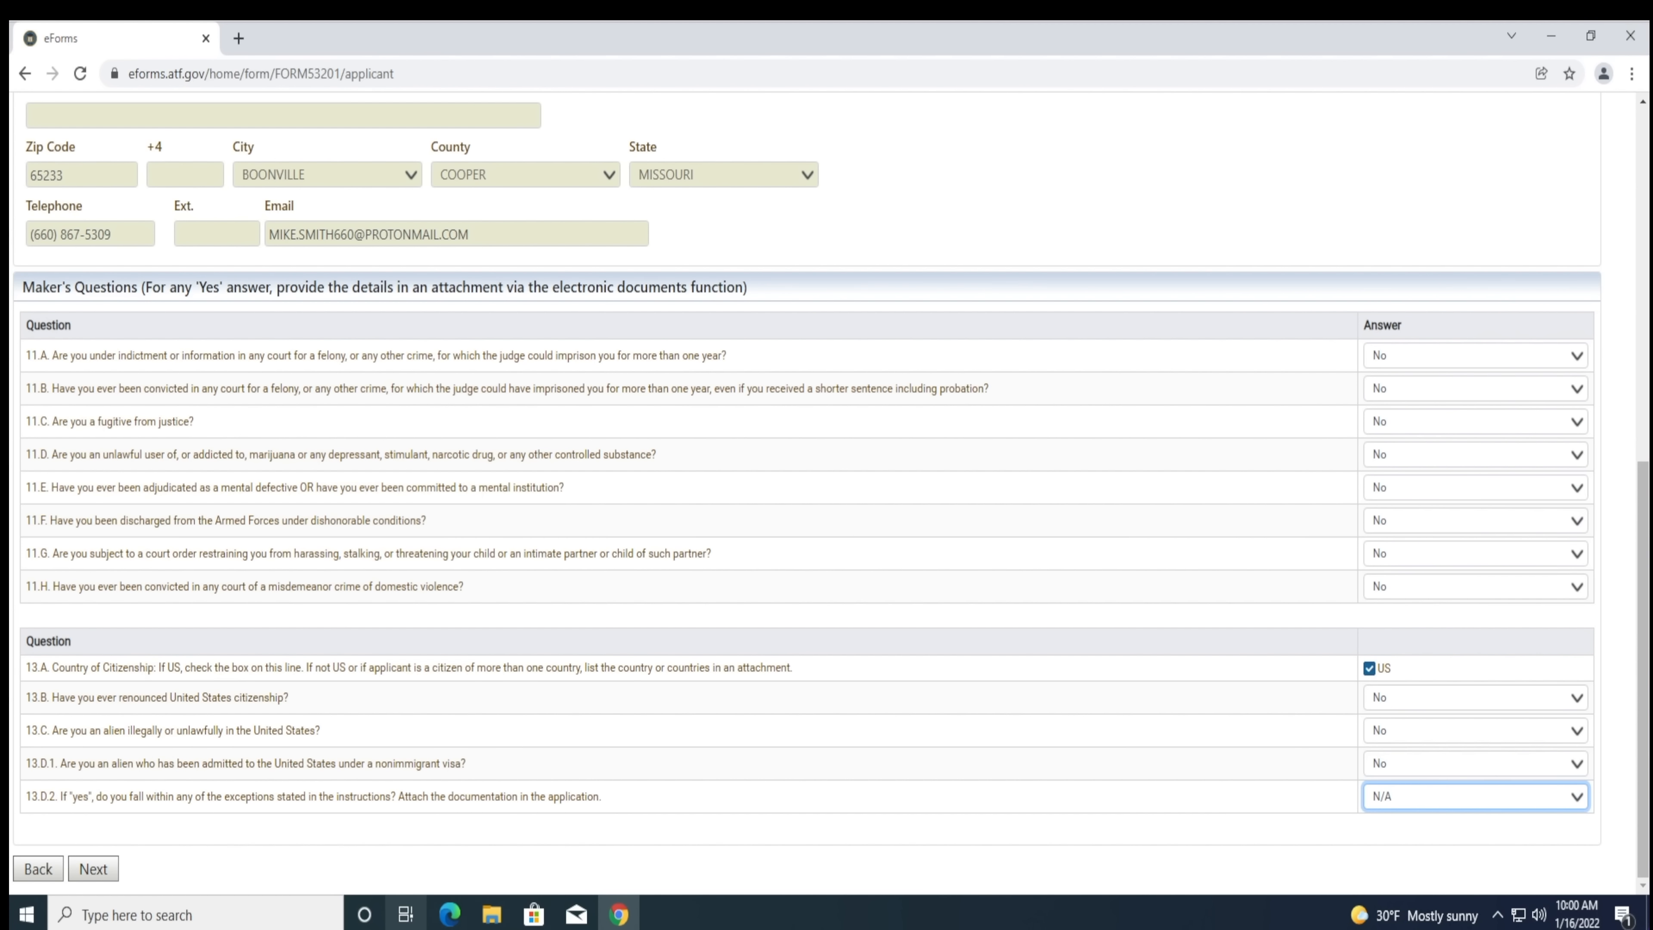
click(97, 869)
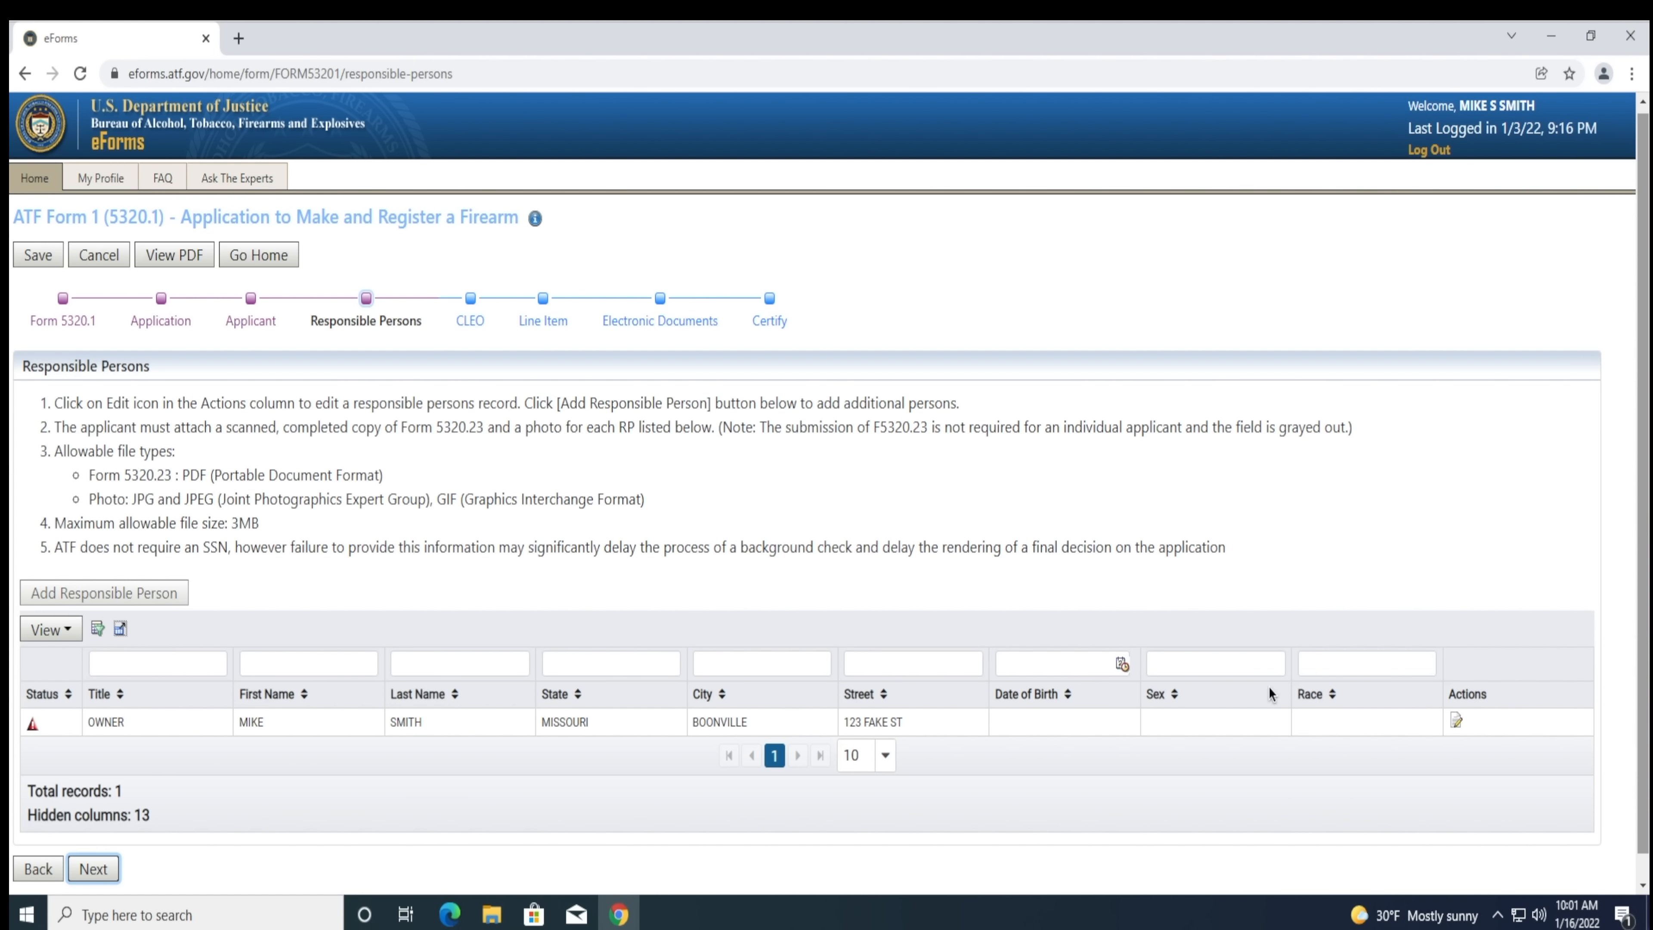
- Open the listed responsible person's record for editing and set the citizenship to U.S.CITIZEN, leaving the cadence unselected
click(1456, 723)
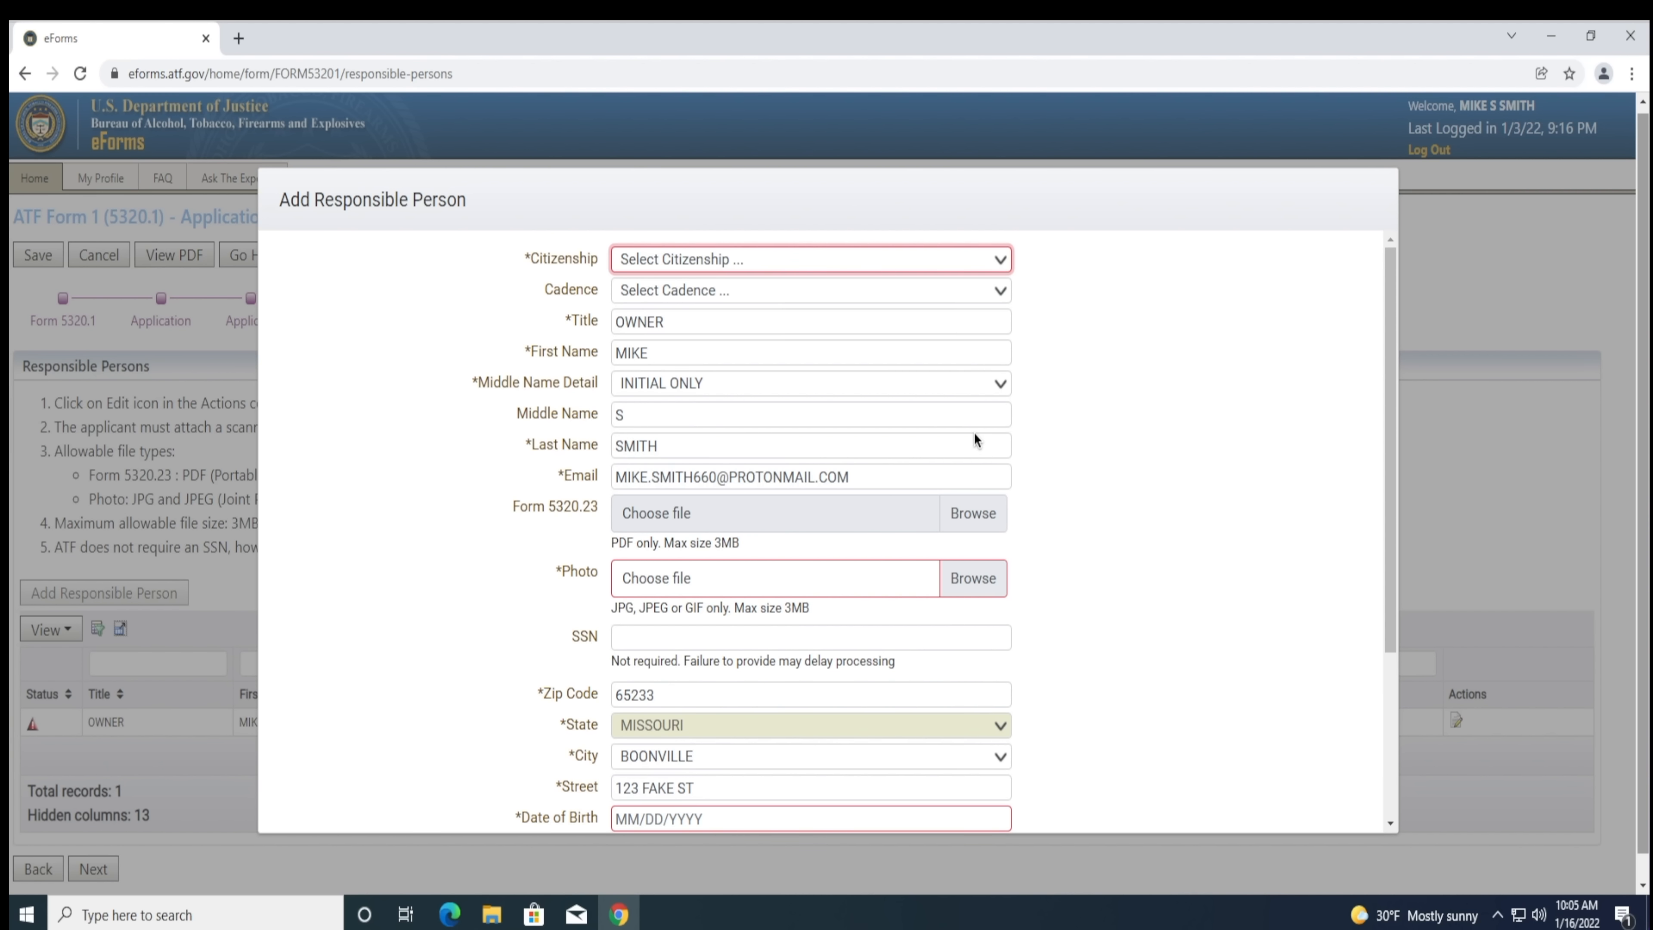
click(797, 260)
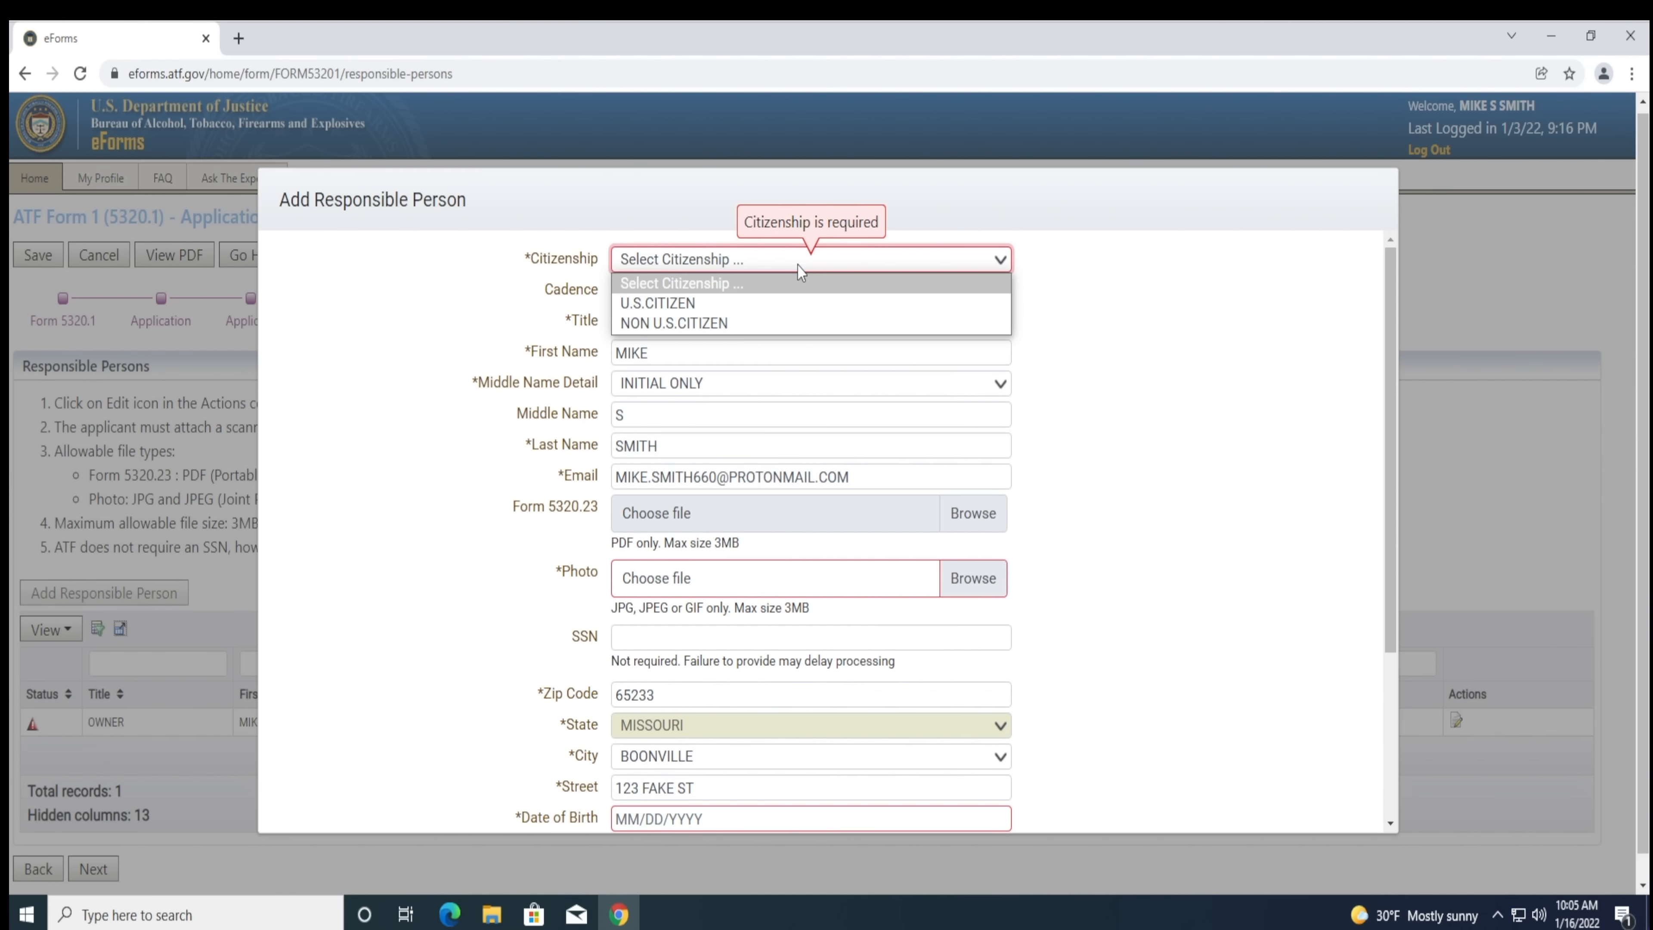
click(783, 303)
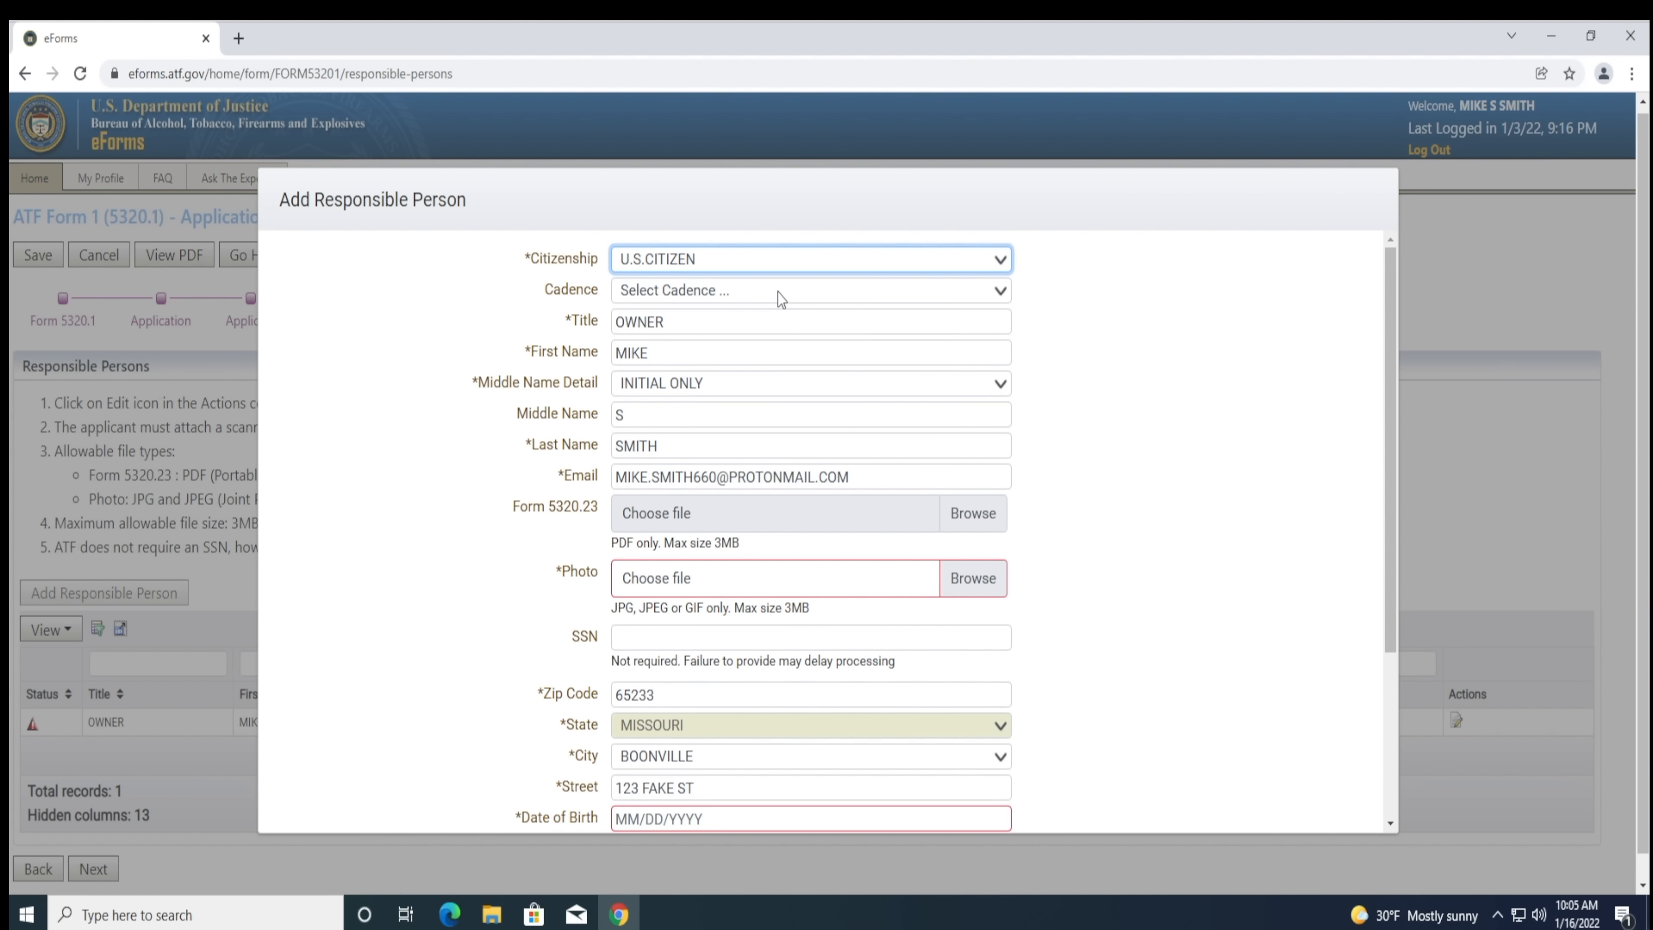
click(780, 298)
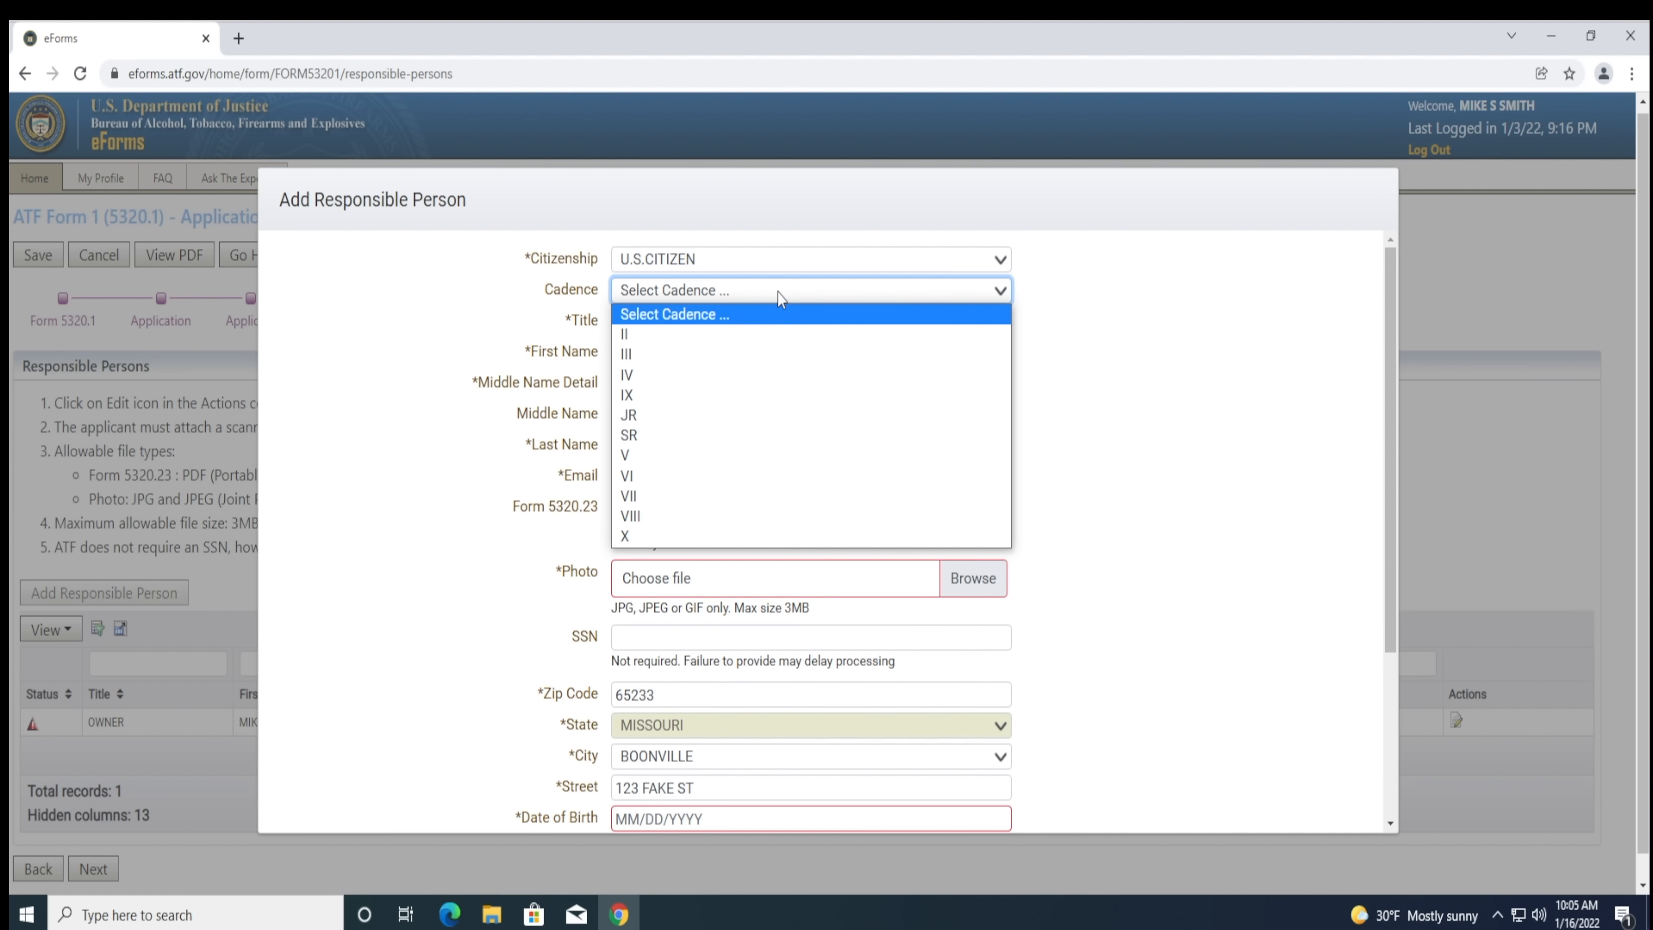
click(908, 302)
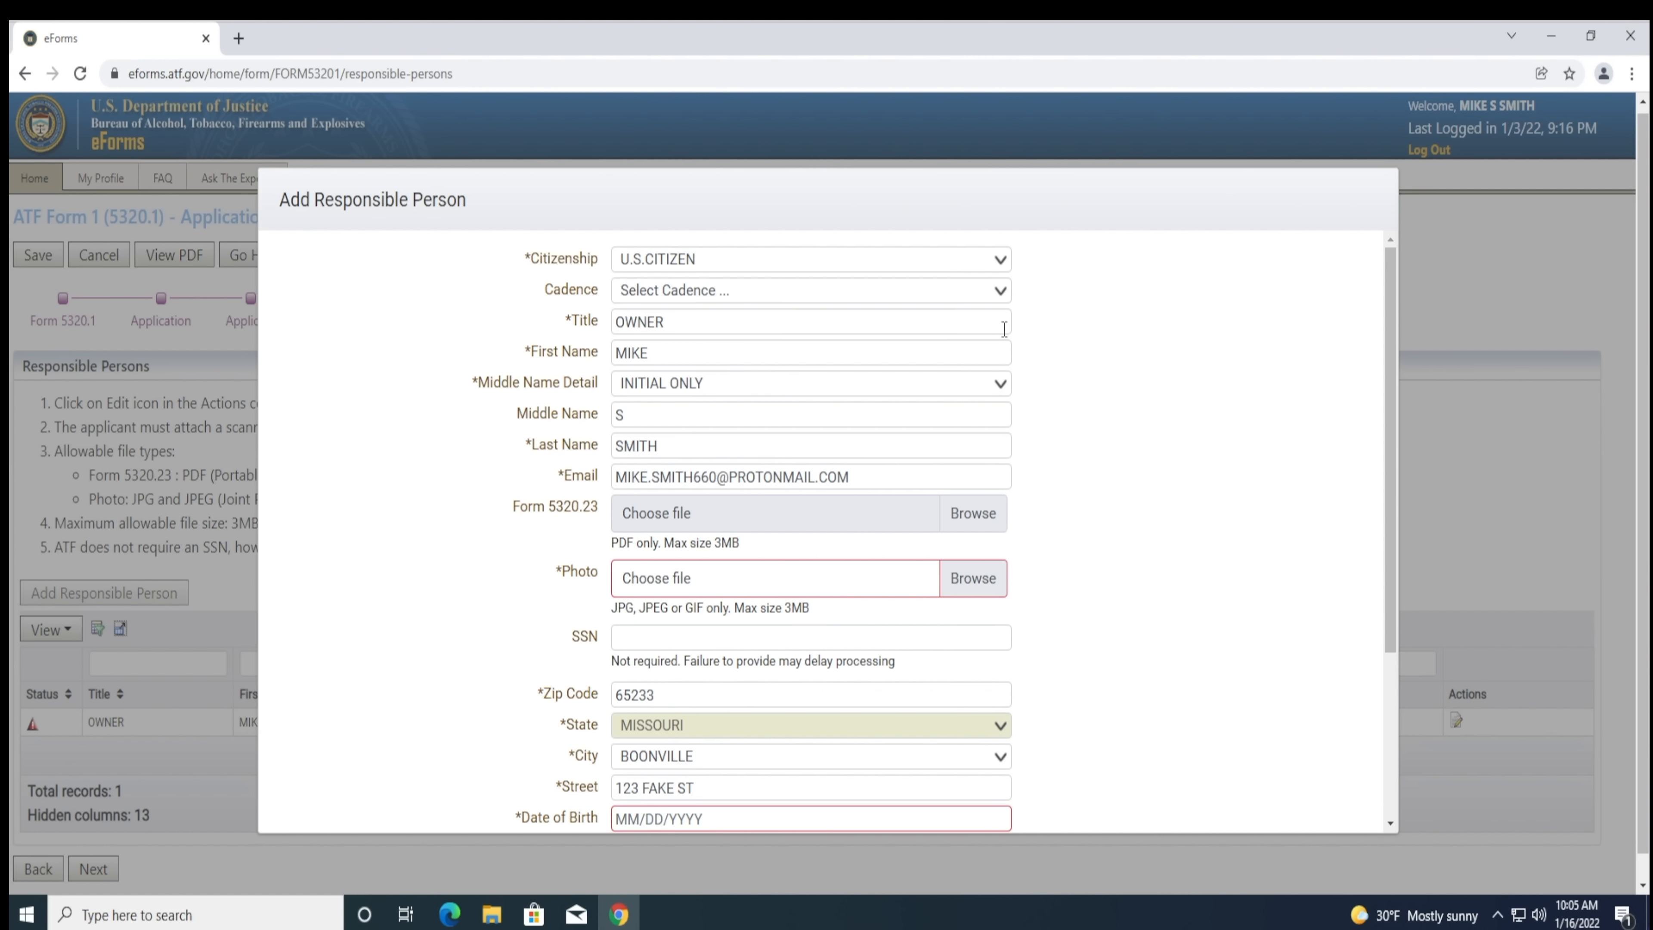
- Set the middle name detail to FULL MIDDLE NAME and complete the person's middle name
click(943, 380)
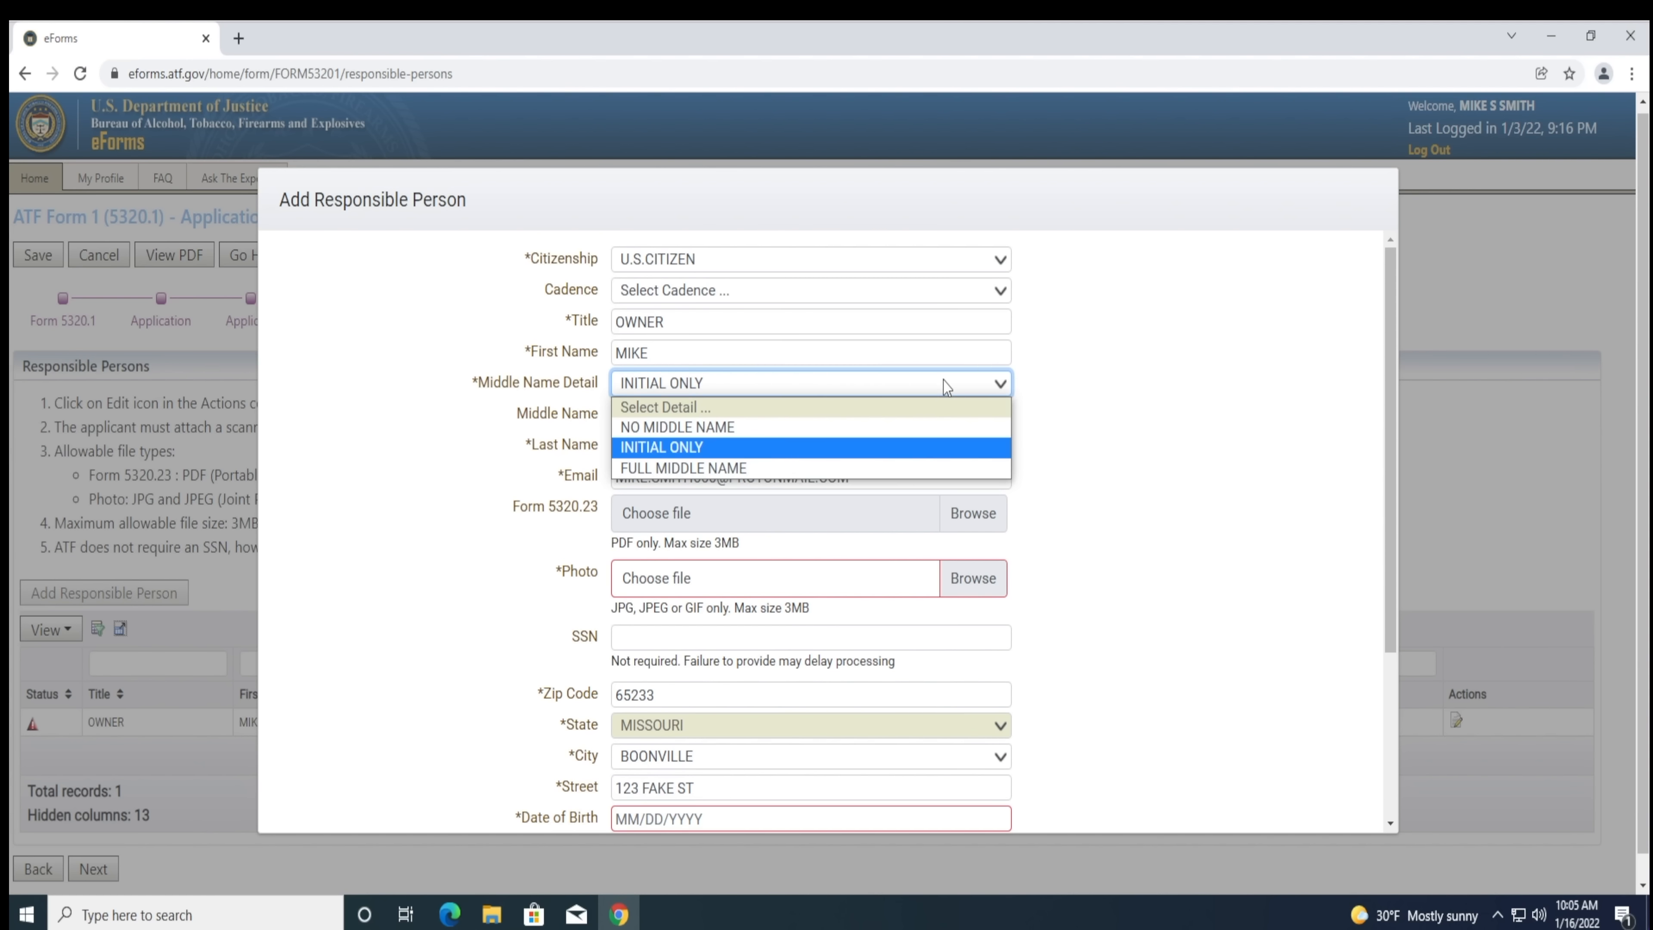
click(768, 467)
click(724, 413)
text(AM)
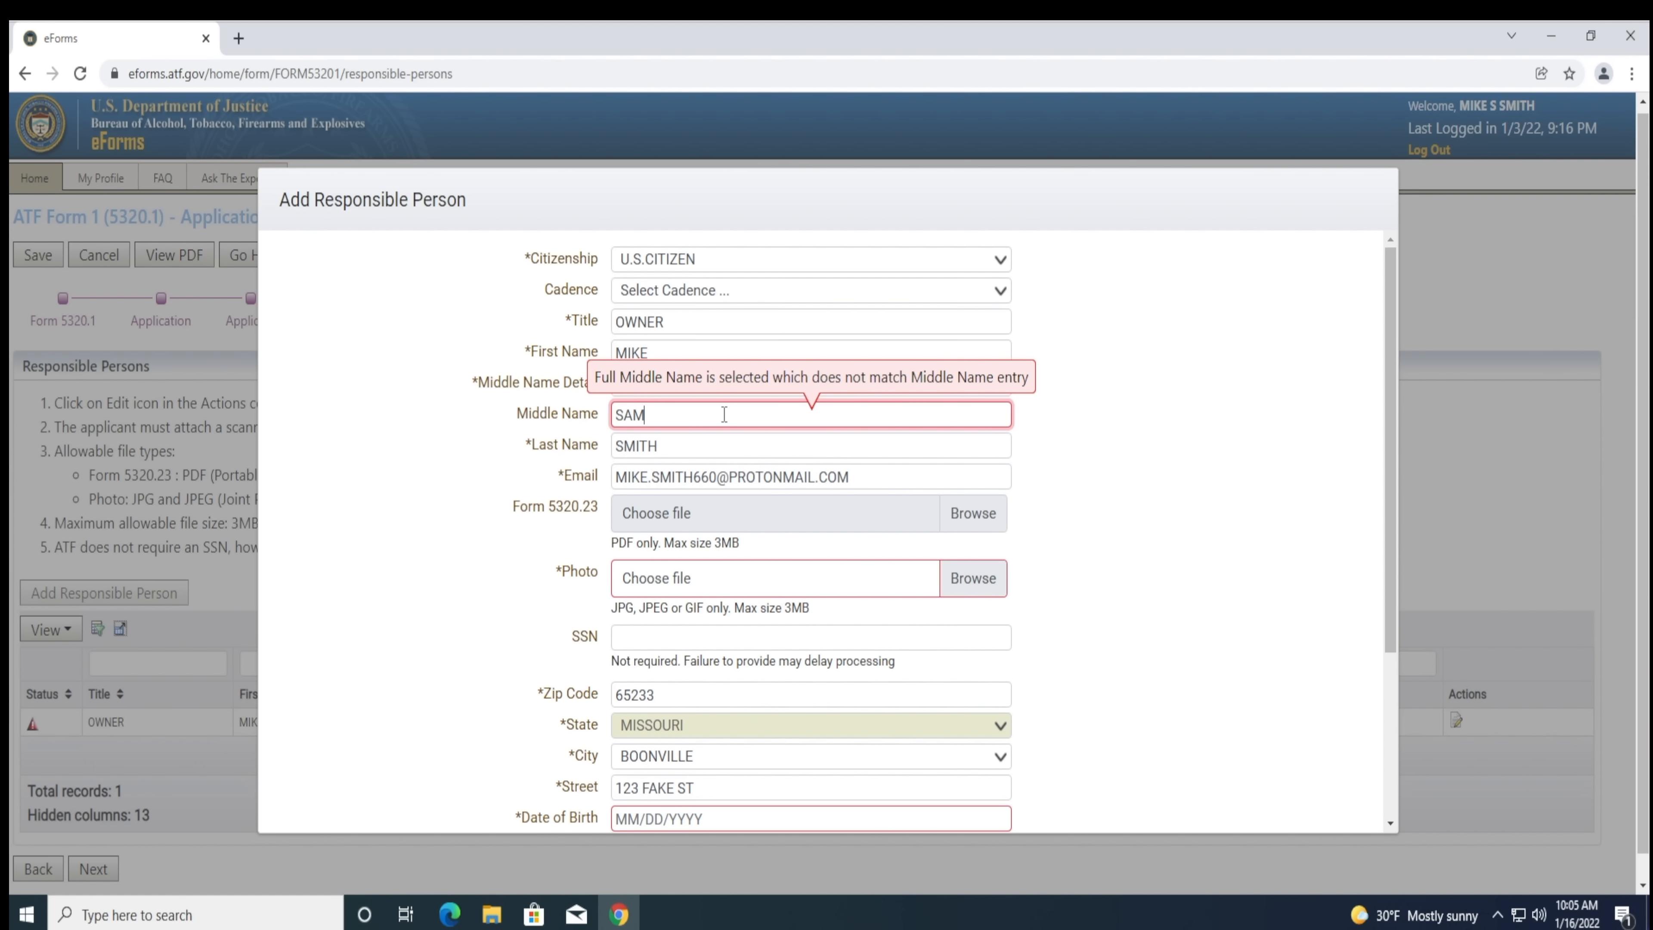
click(1050, 431)
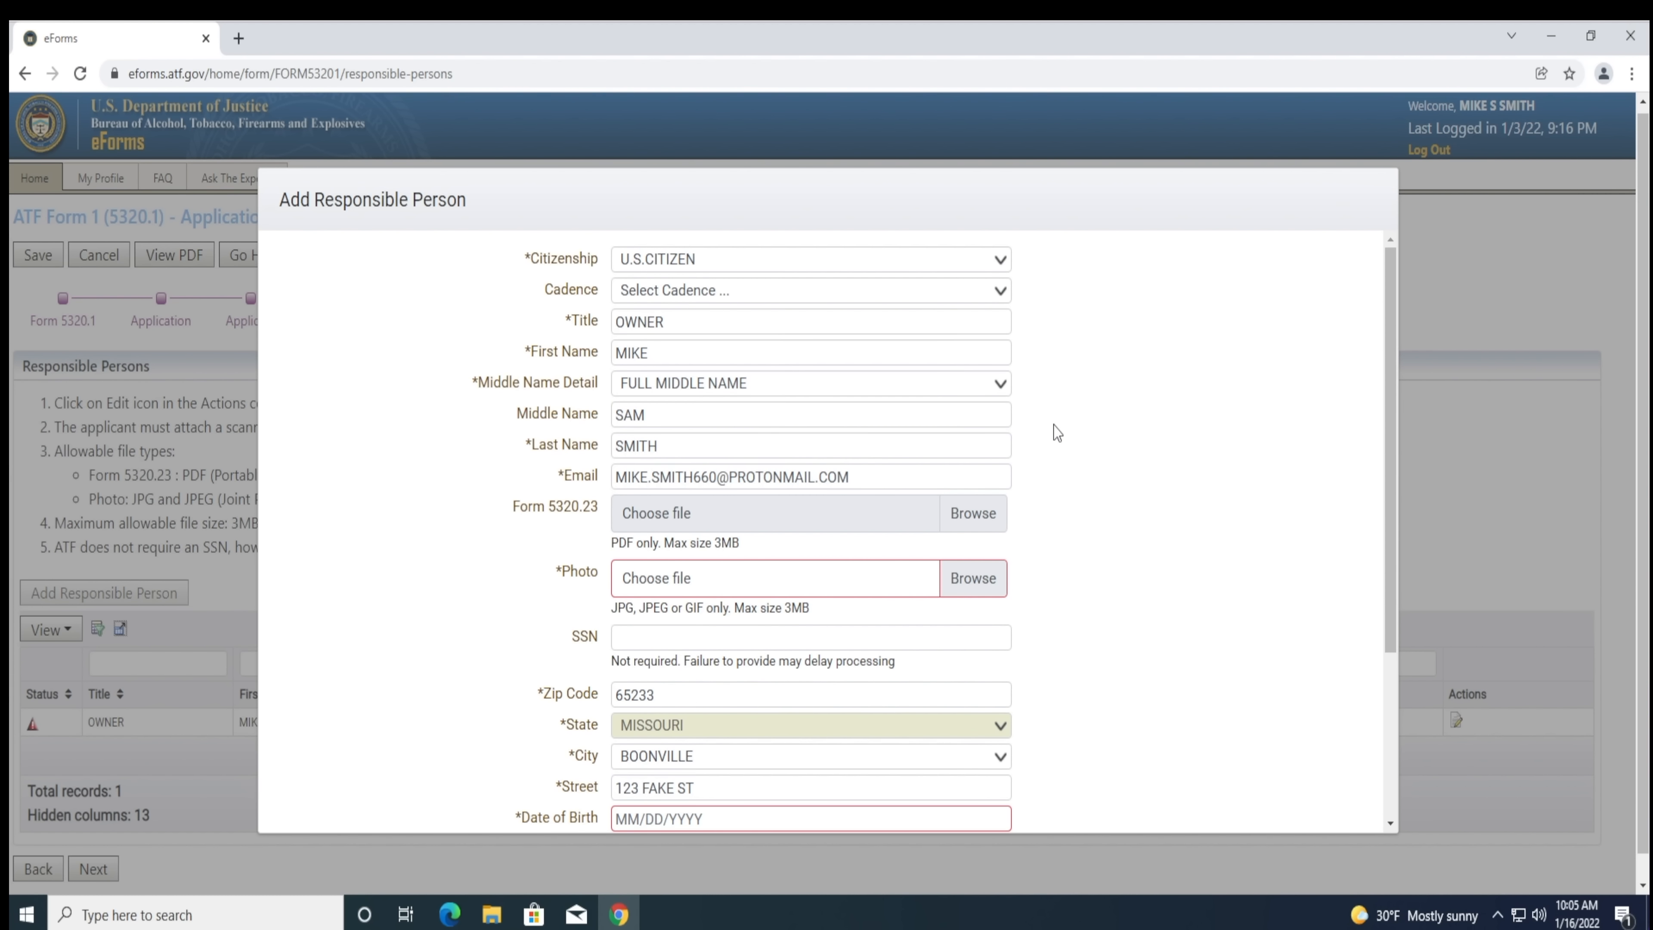
- Switch the middle name detail to NO MIDDLE NAME and back to FULL MIDDLE NAME, re-entering the middle name
click(819, 384)
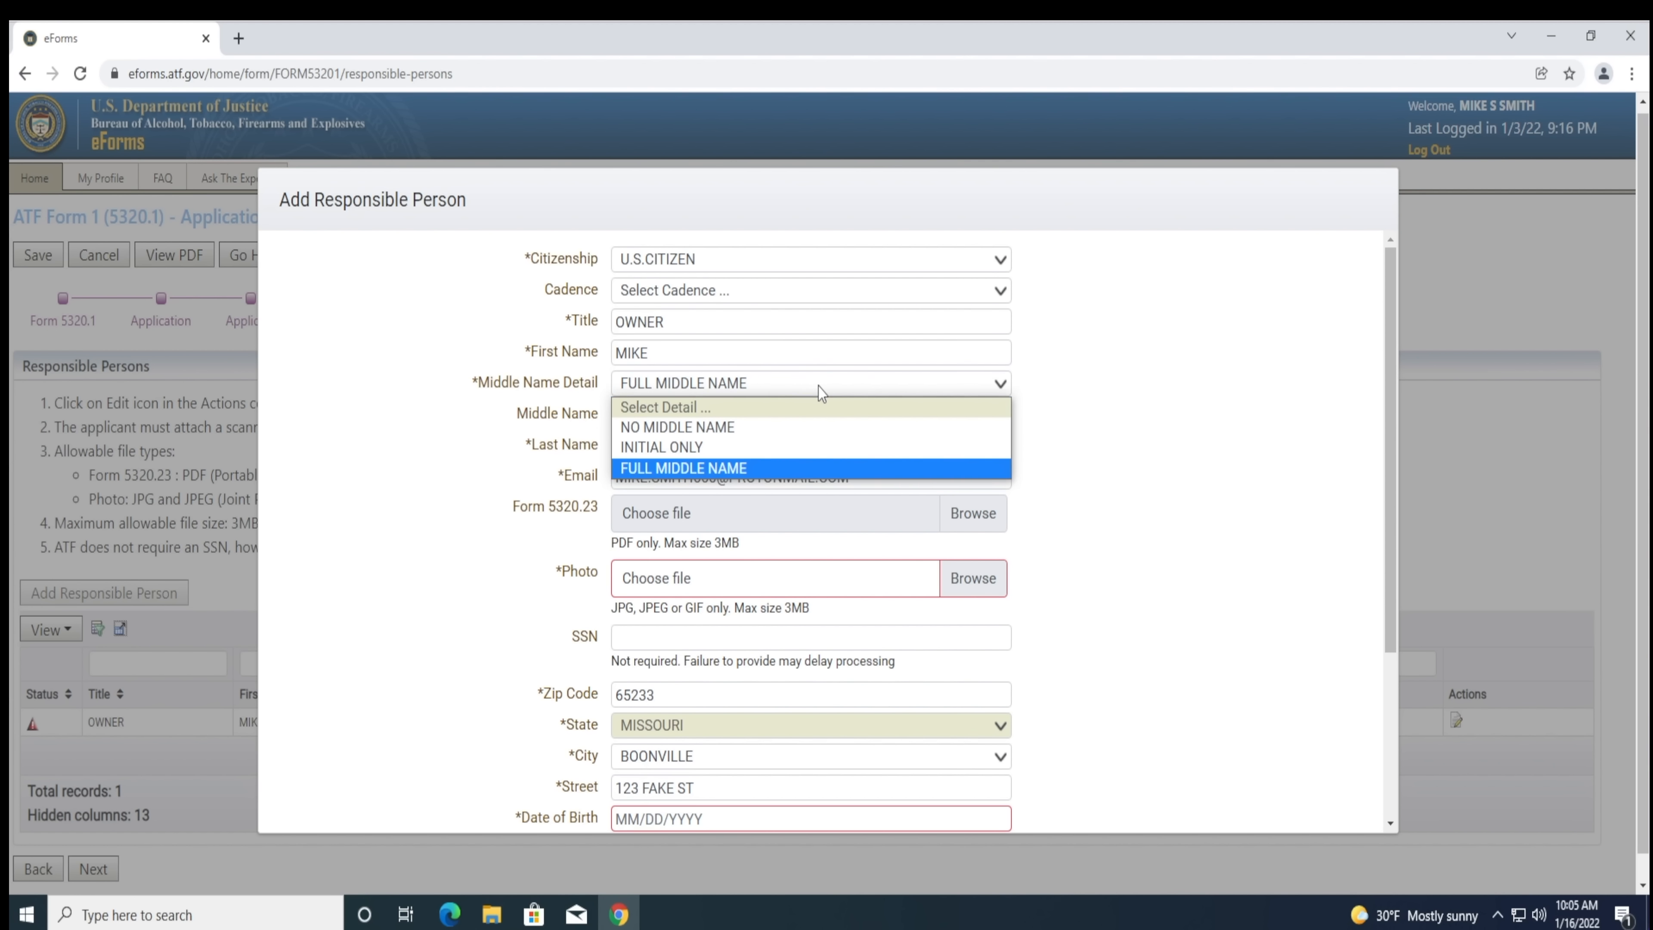
click(807, 422)
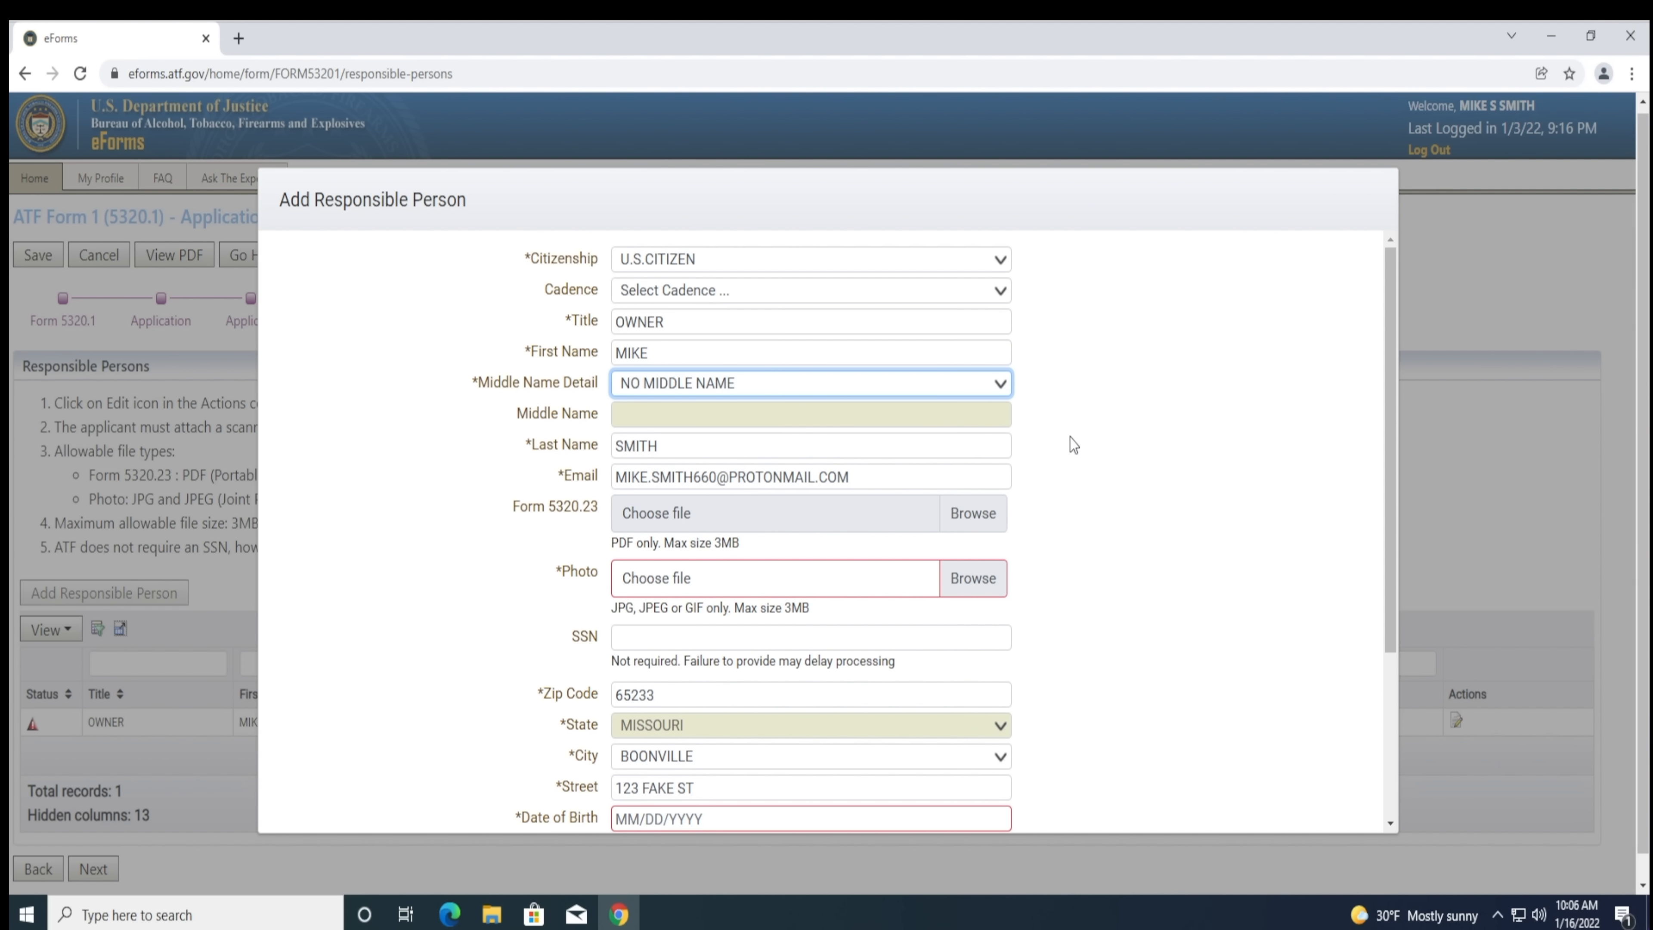
click(992, 384)
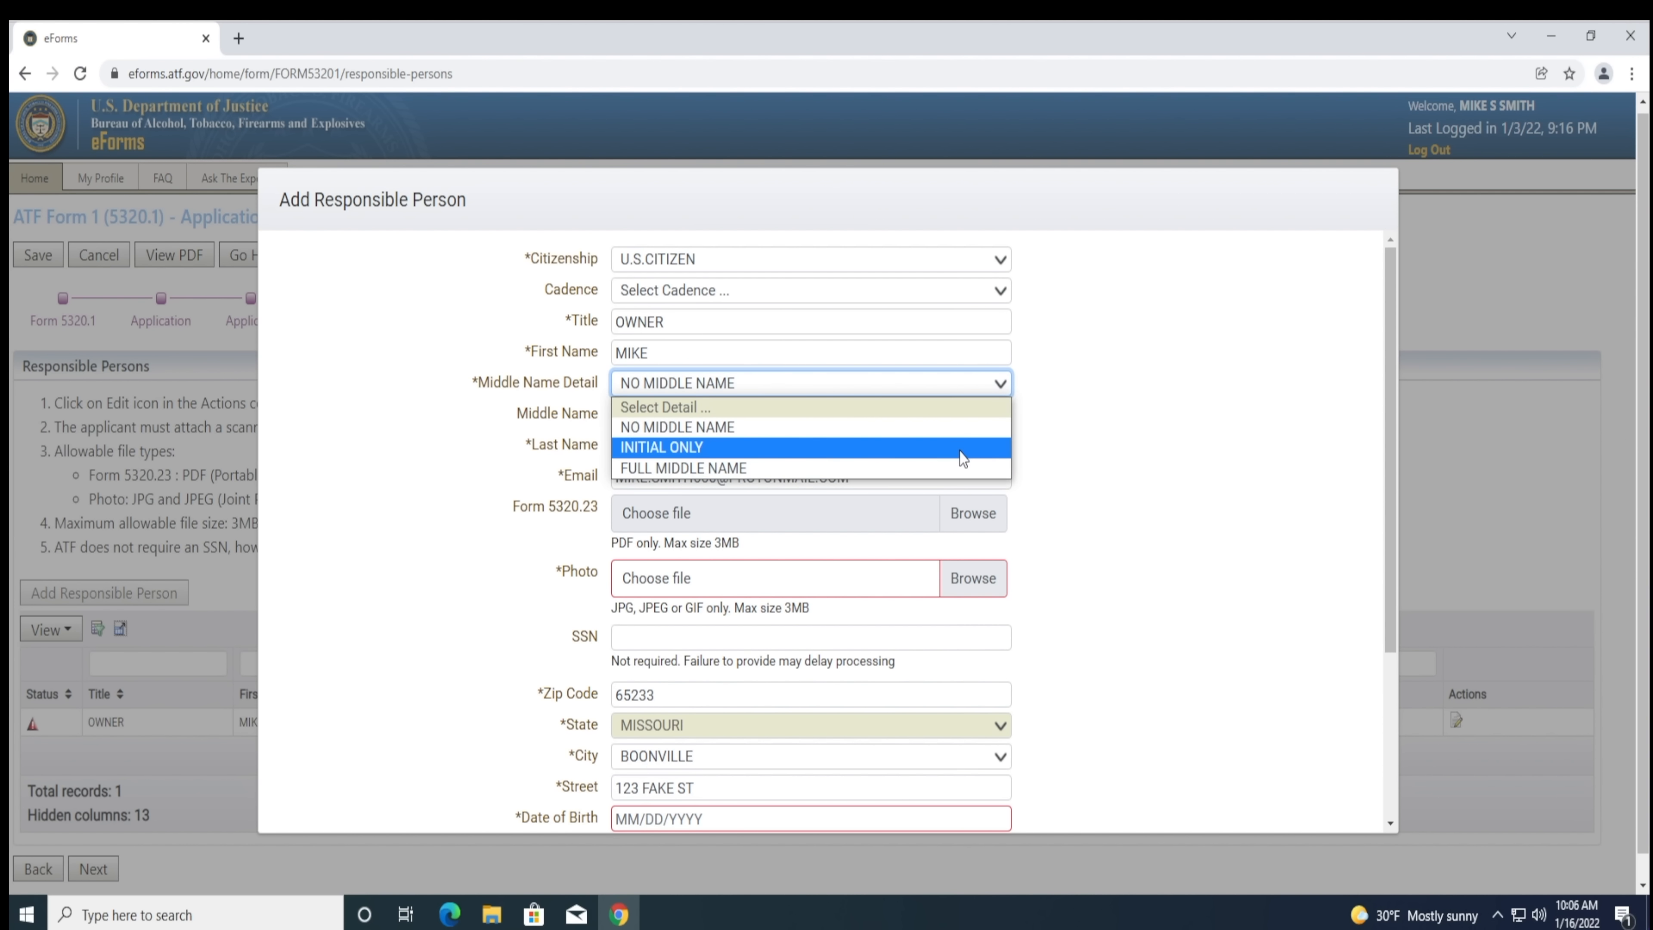
click(960, 465)
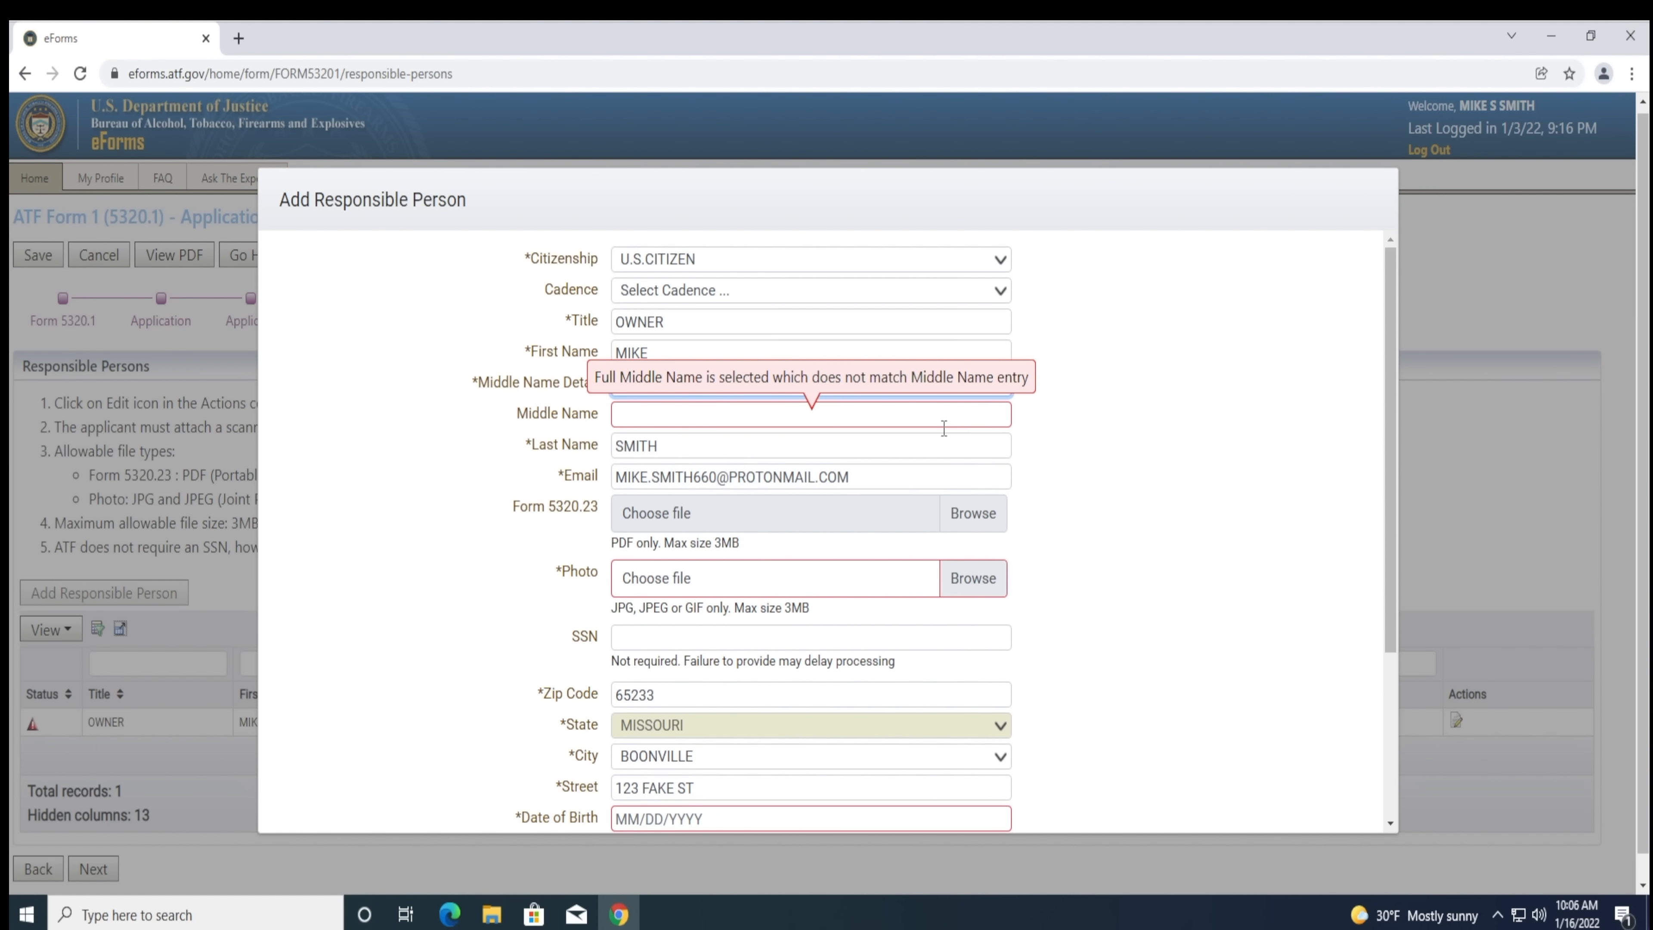
click(1006, 422)
text(SAM)
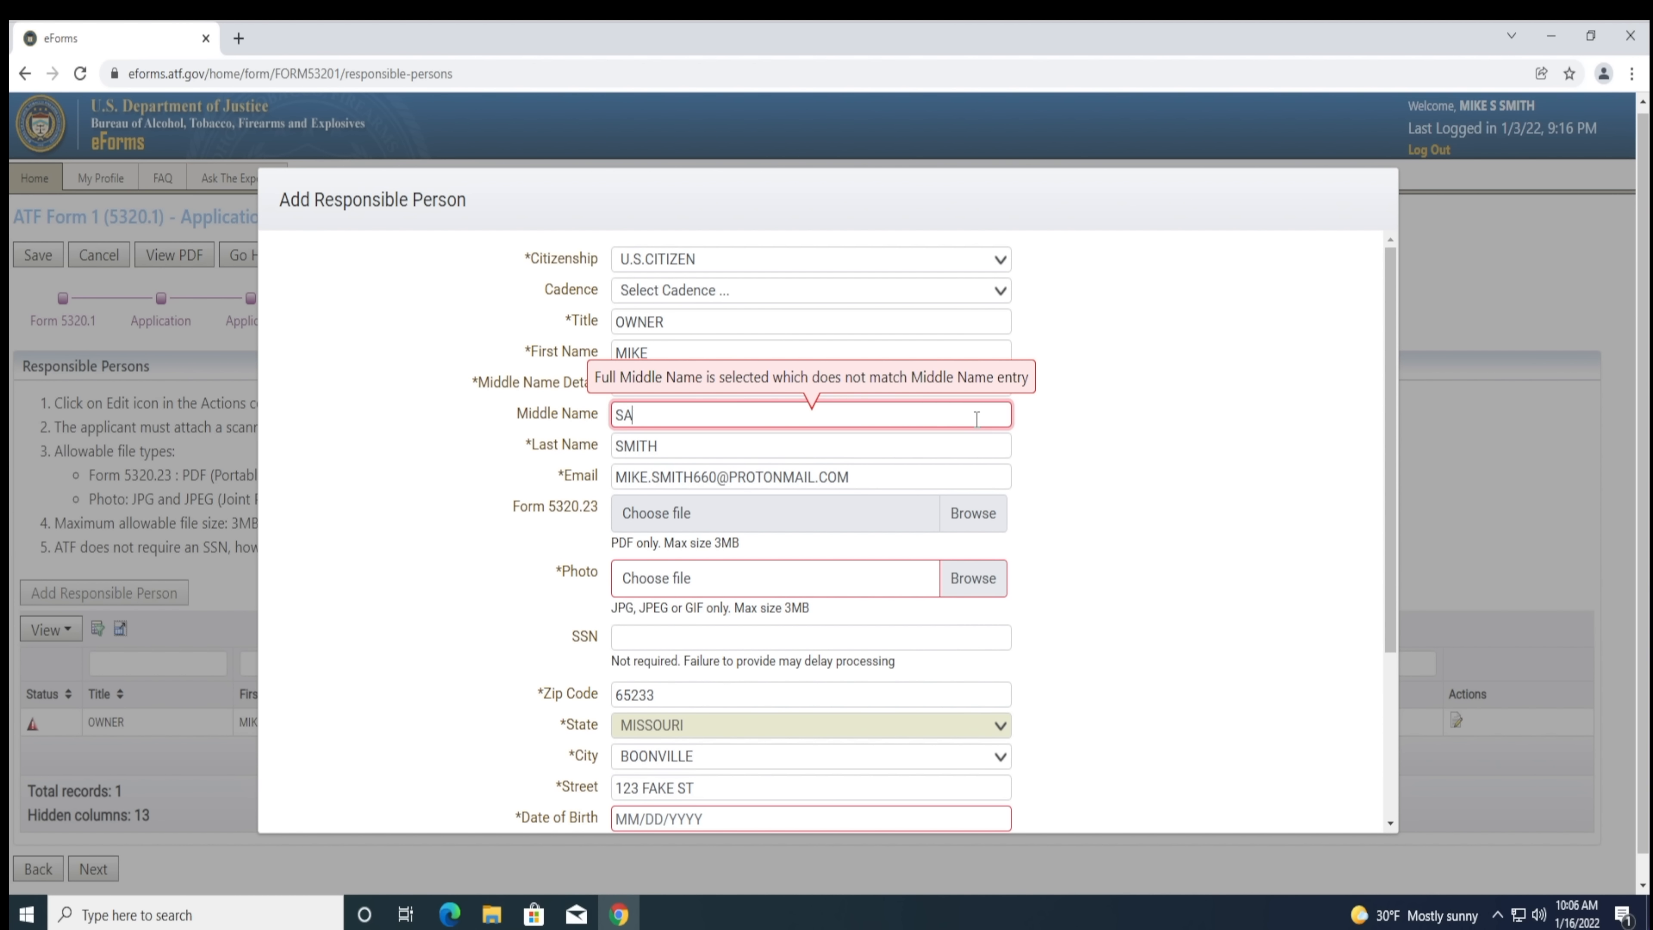
click(1176, 453)
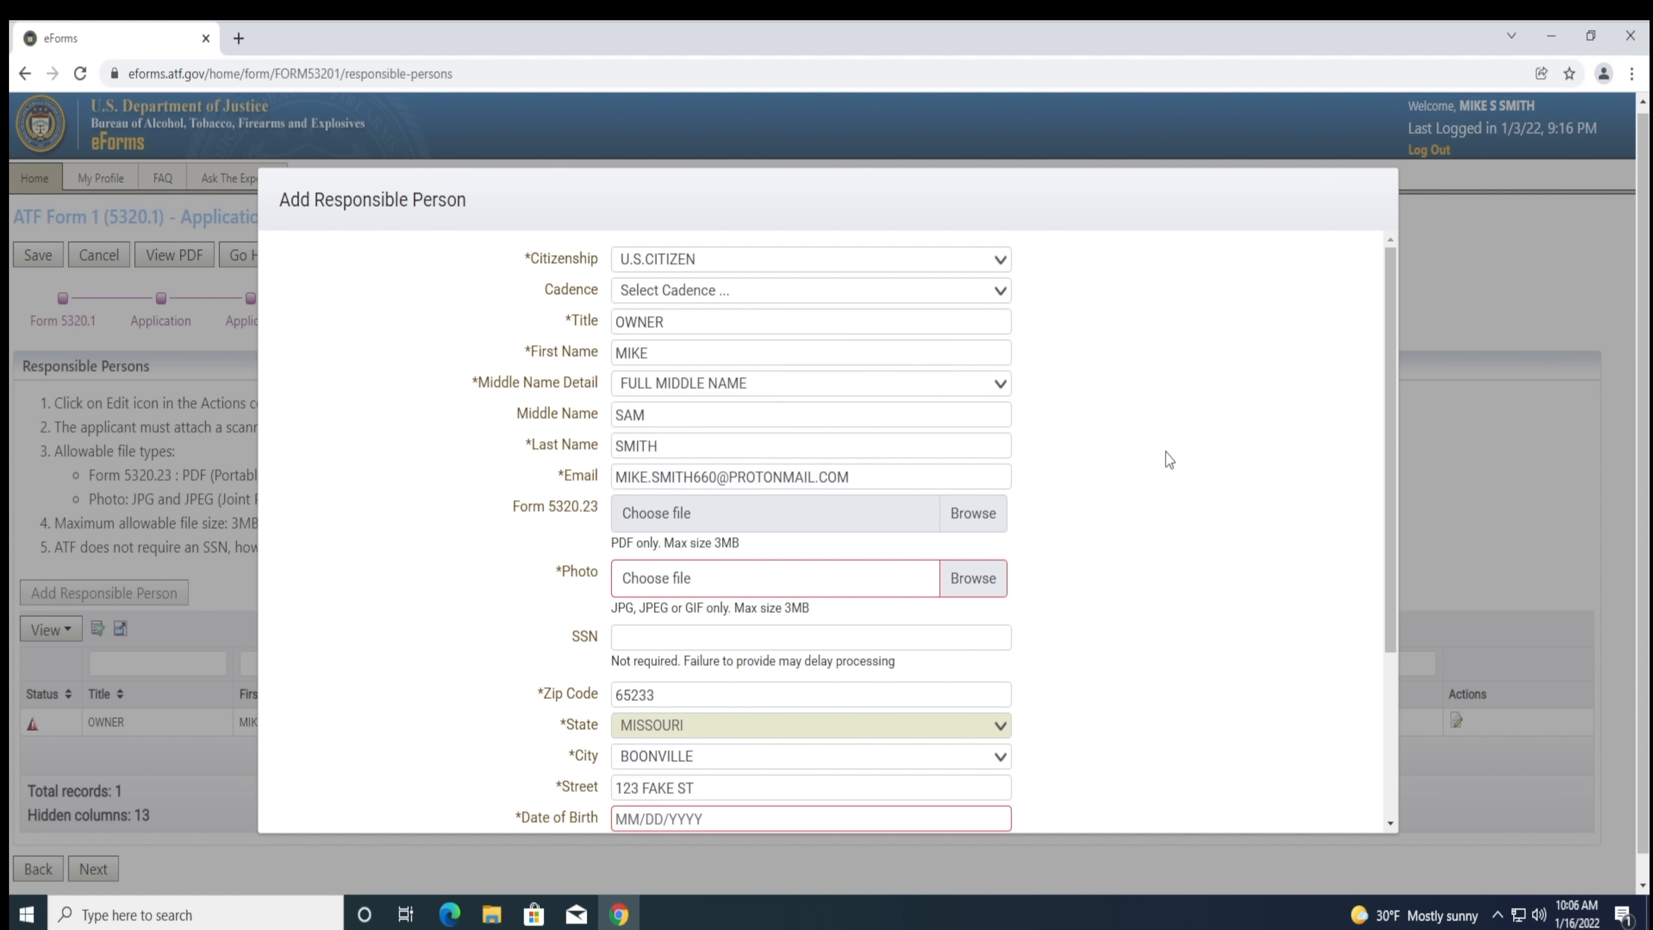
- Attach Passport_photo.jpg as the responsible person's photo
scroll(1170, 460, down, 3)
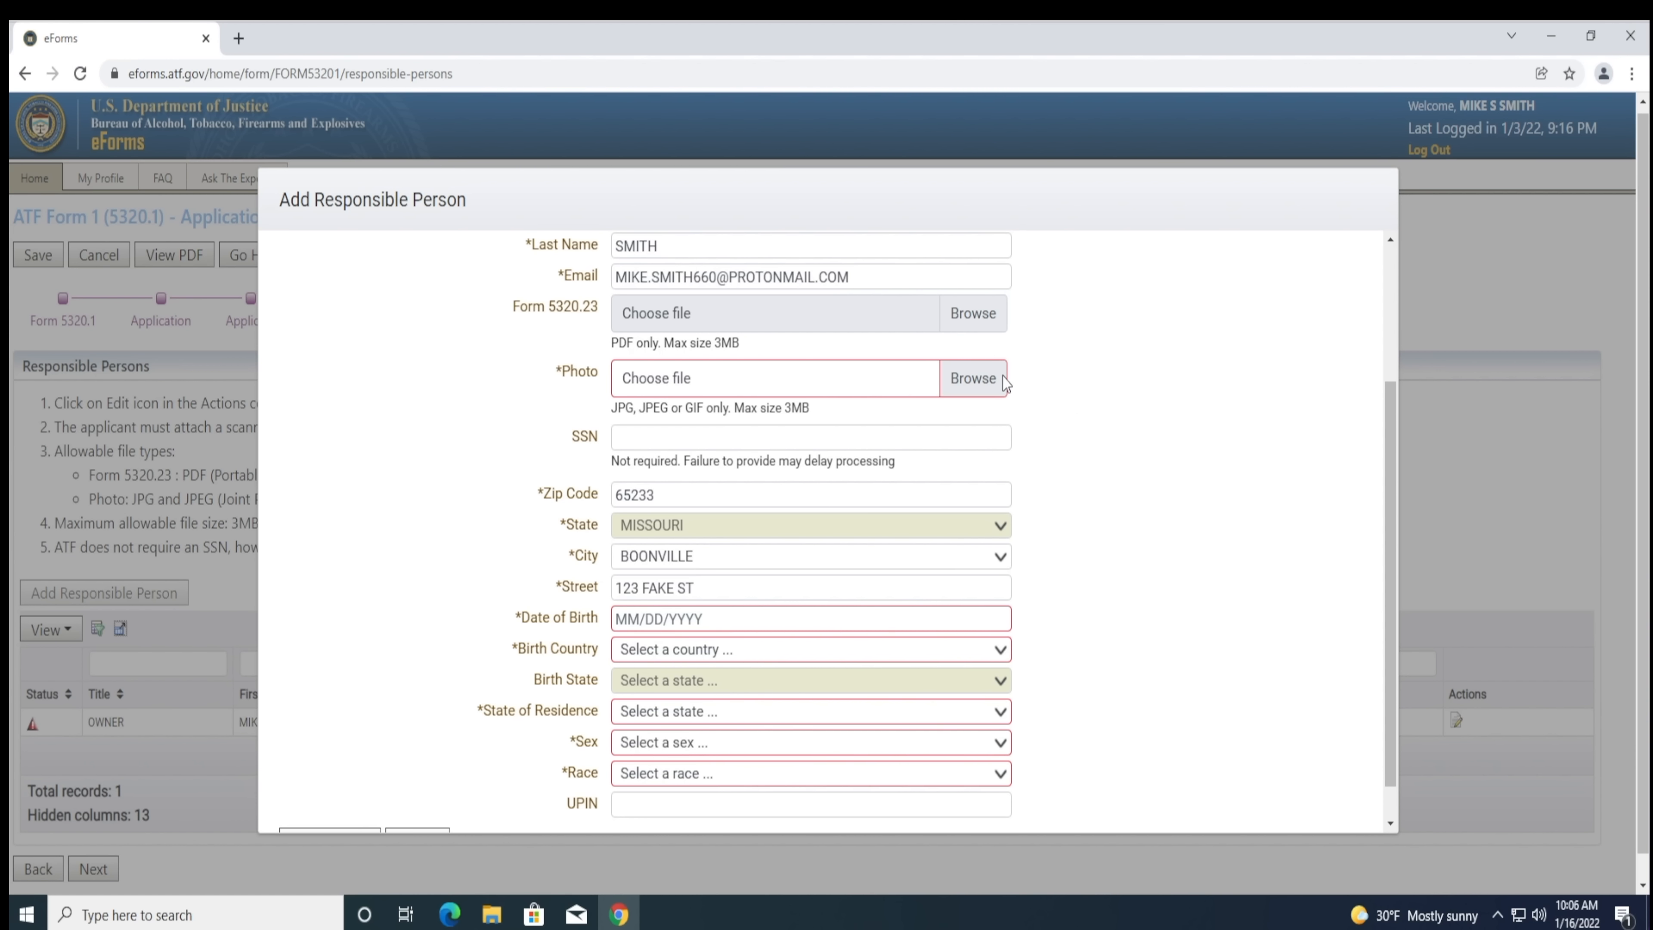
click(986, 385)
click(246, 216)
double_click(215, 187)
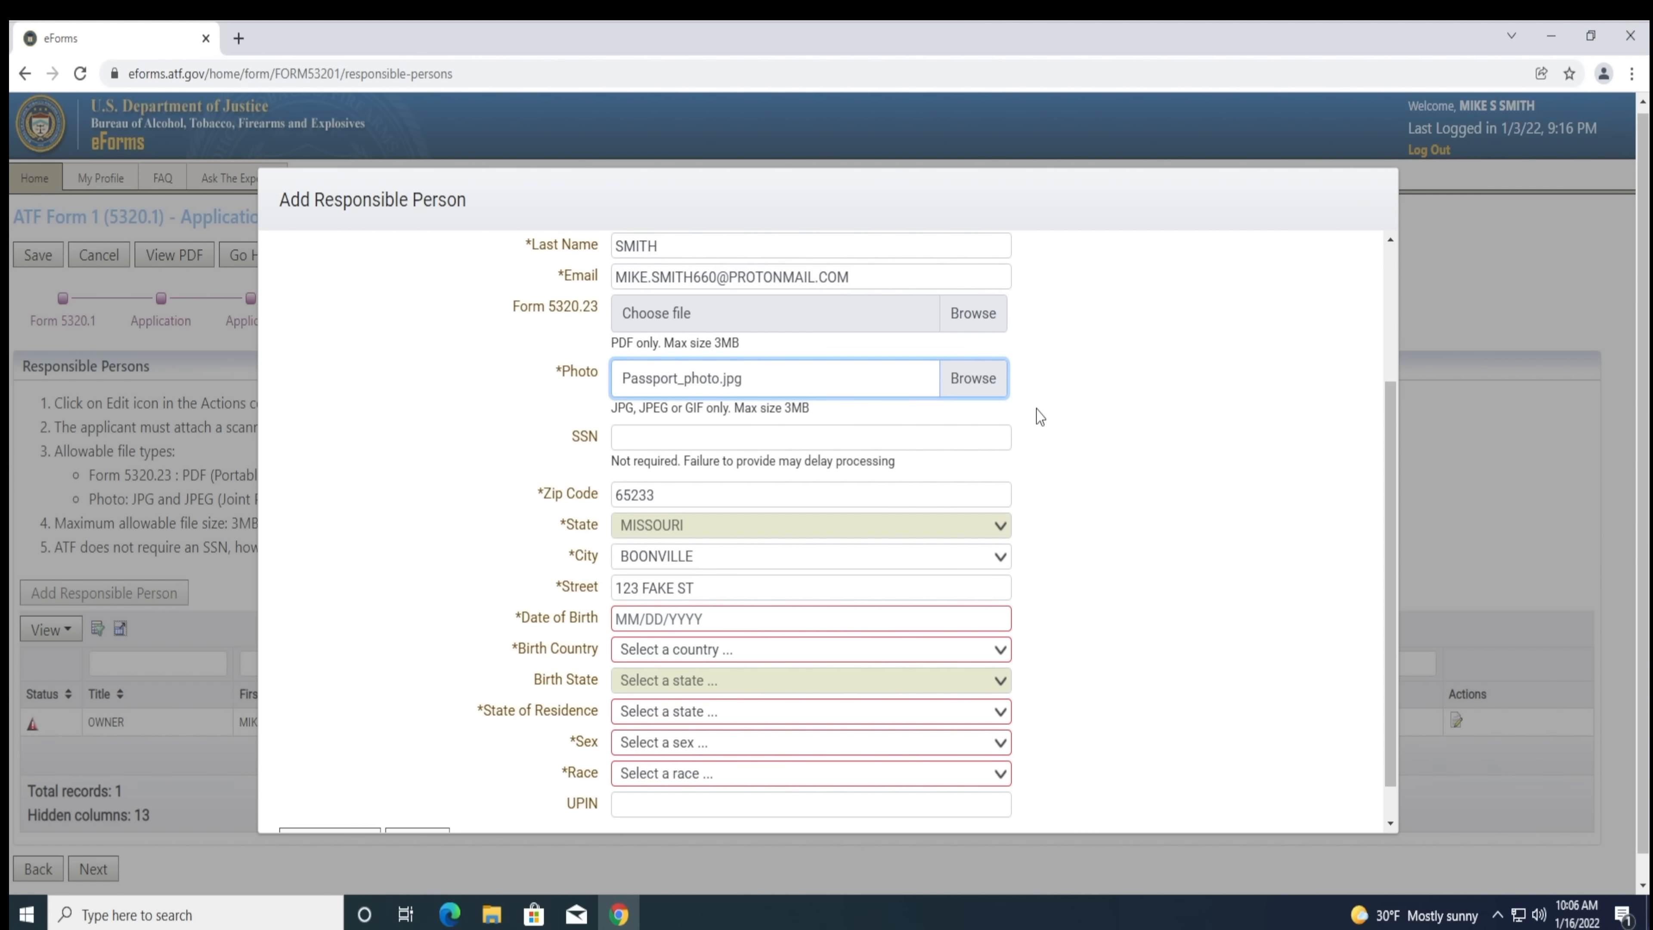
- Enter the responsible person's social security number in the SSN field
scroll(1039, 417, down, 1)
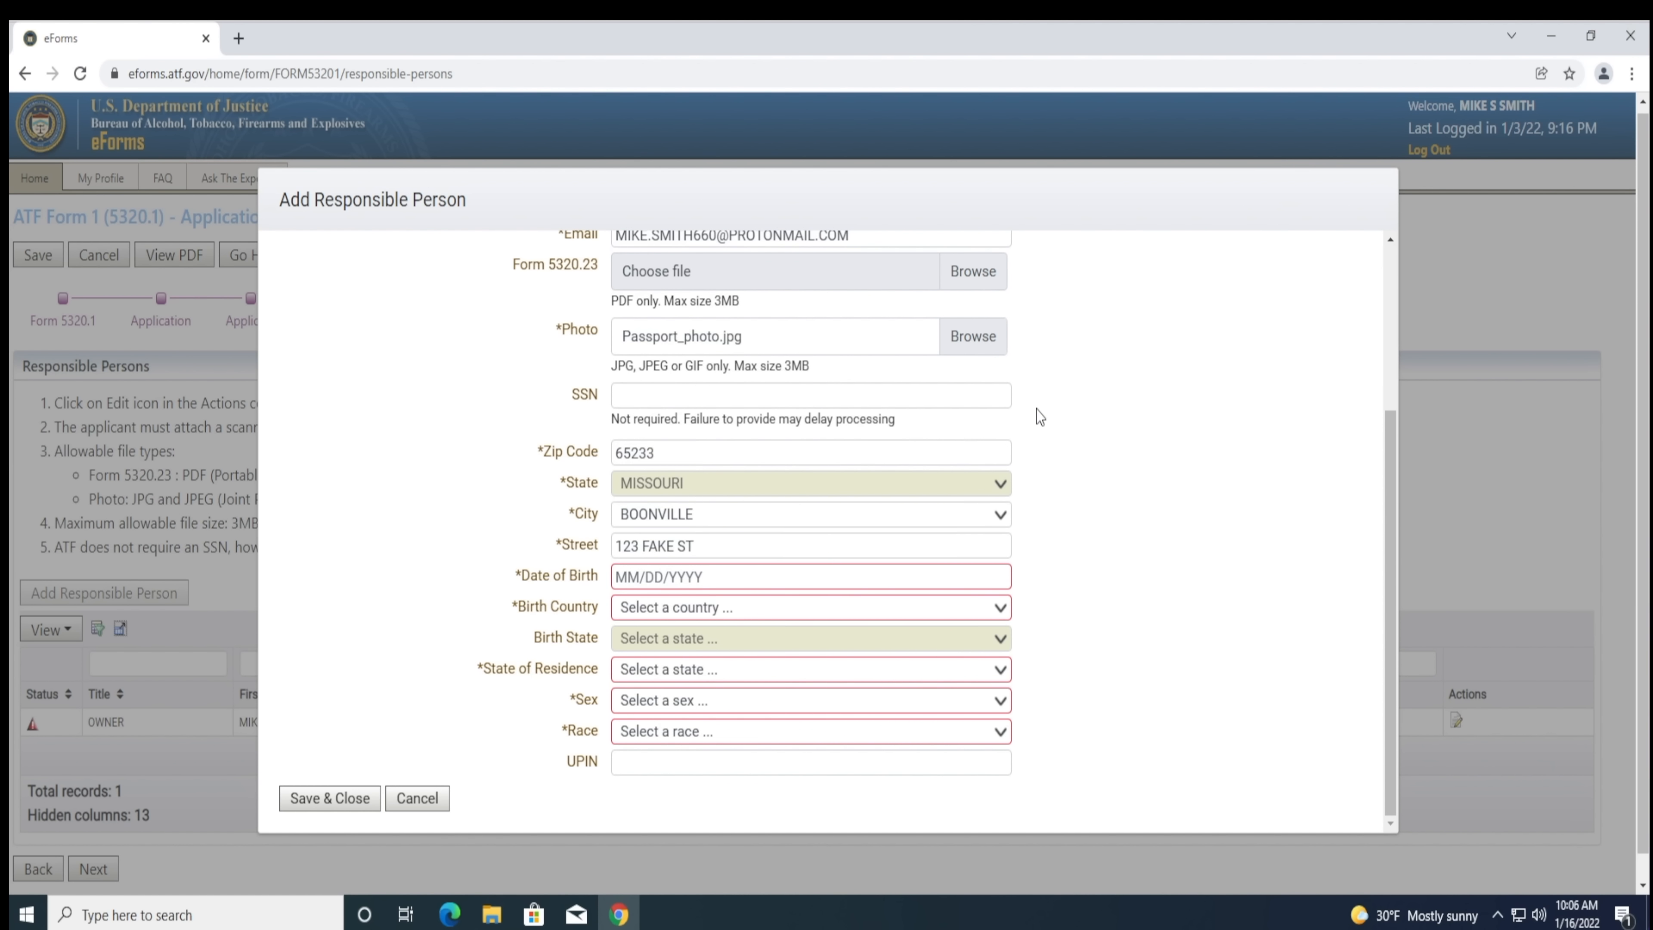
click(1000, 396)
text(123)
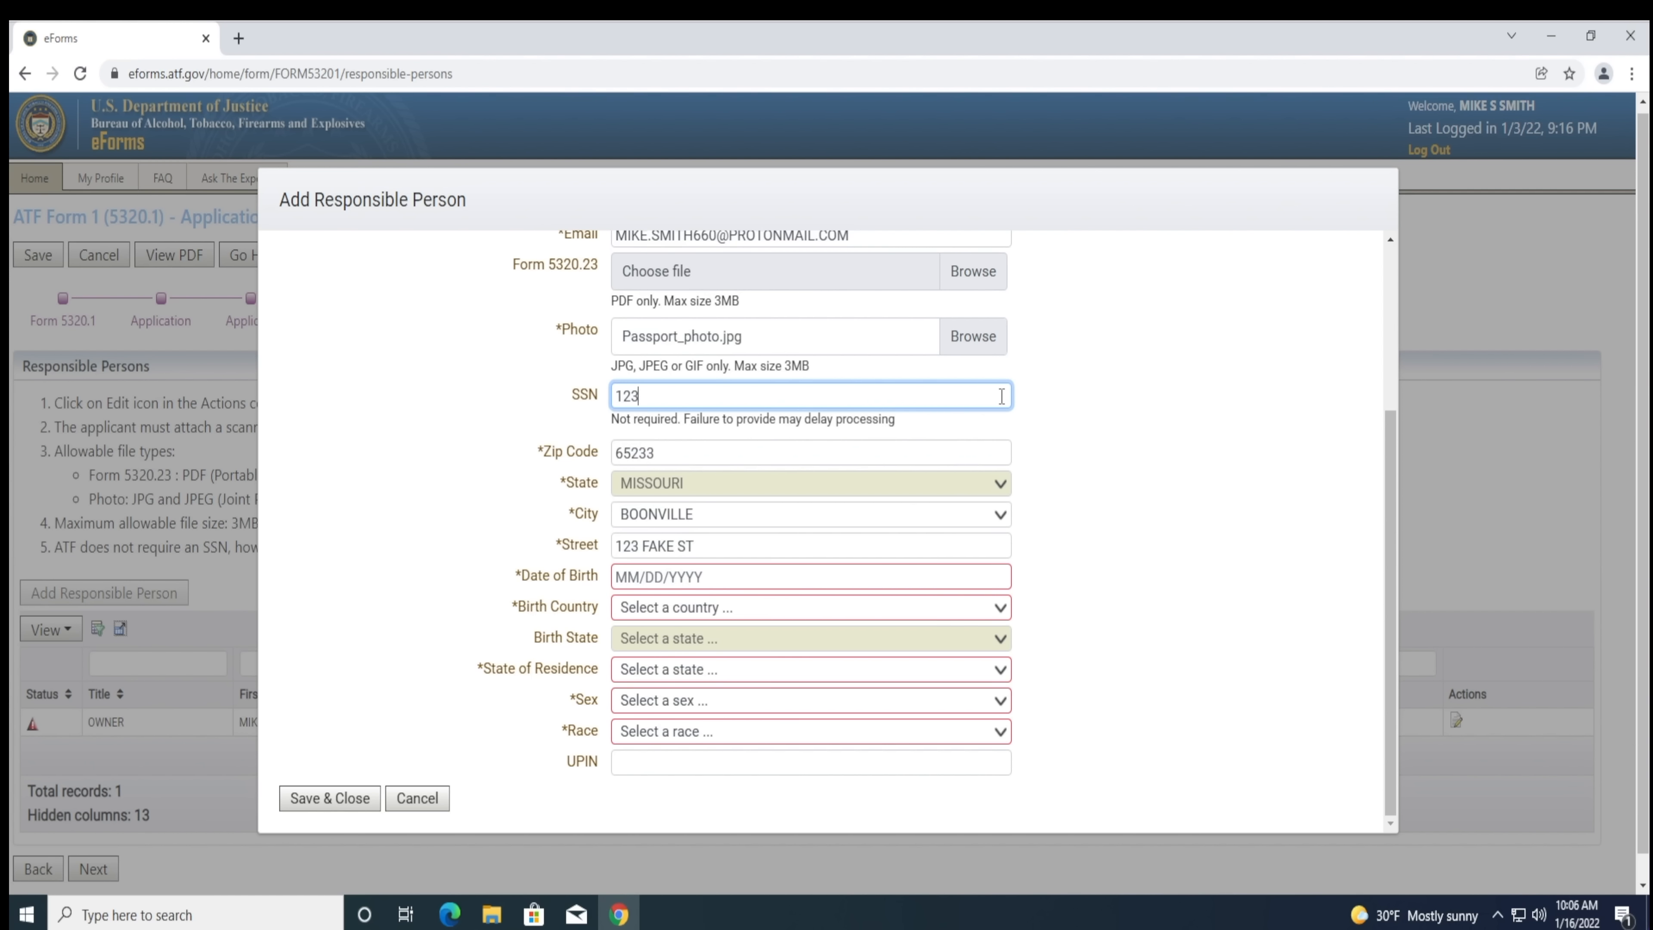
text(-45-6789)
click(1186, 450)
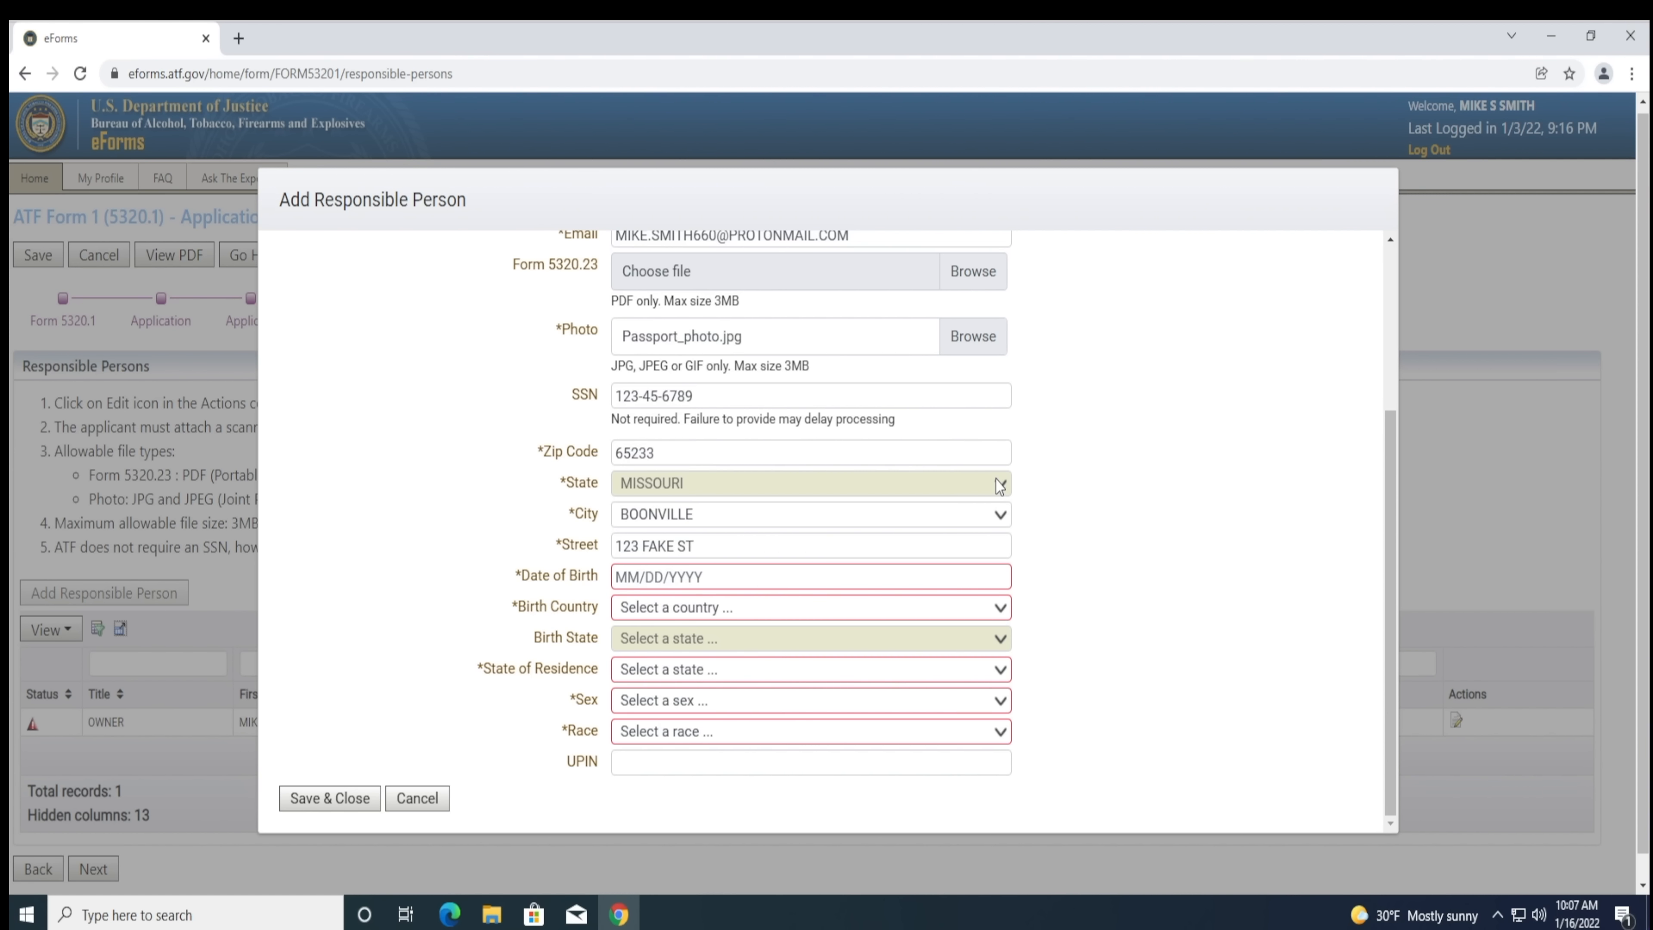
- Try a different city for the responsible person's address and switch back to the original one
click(963, 521)
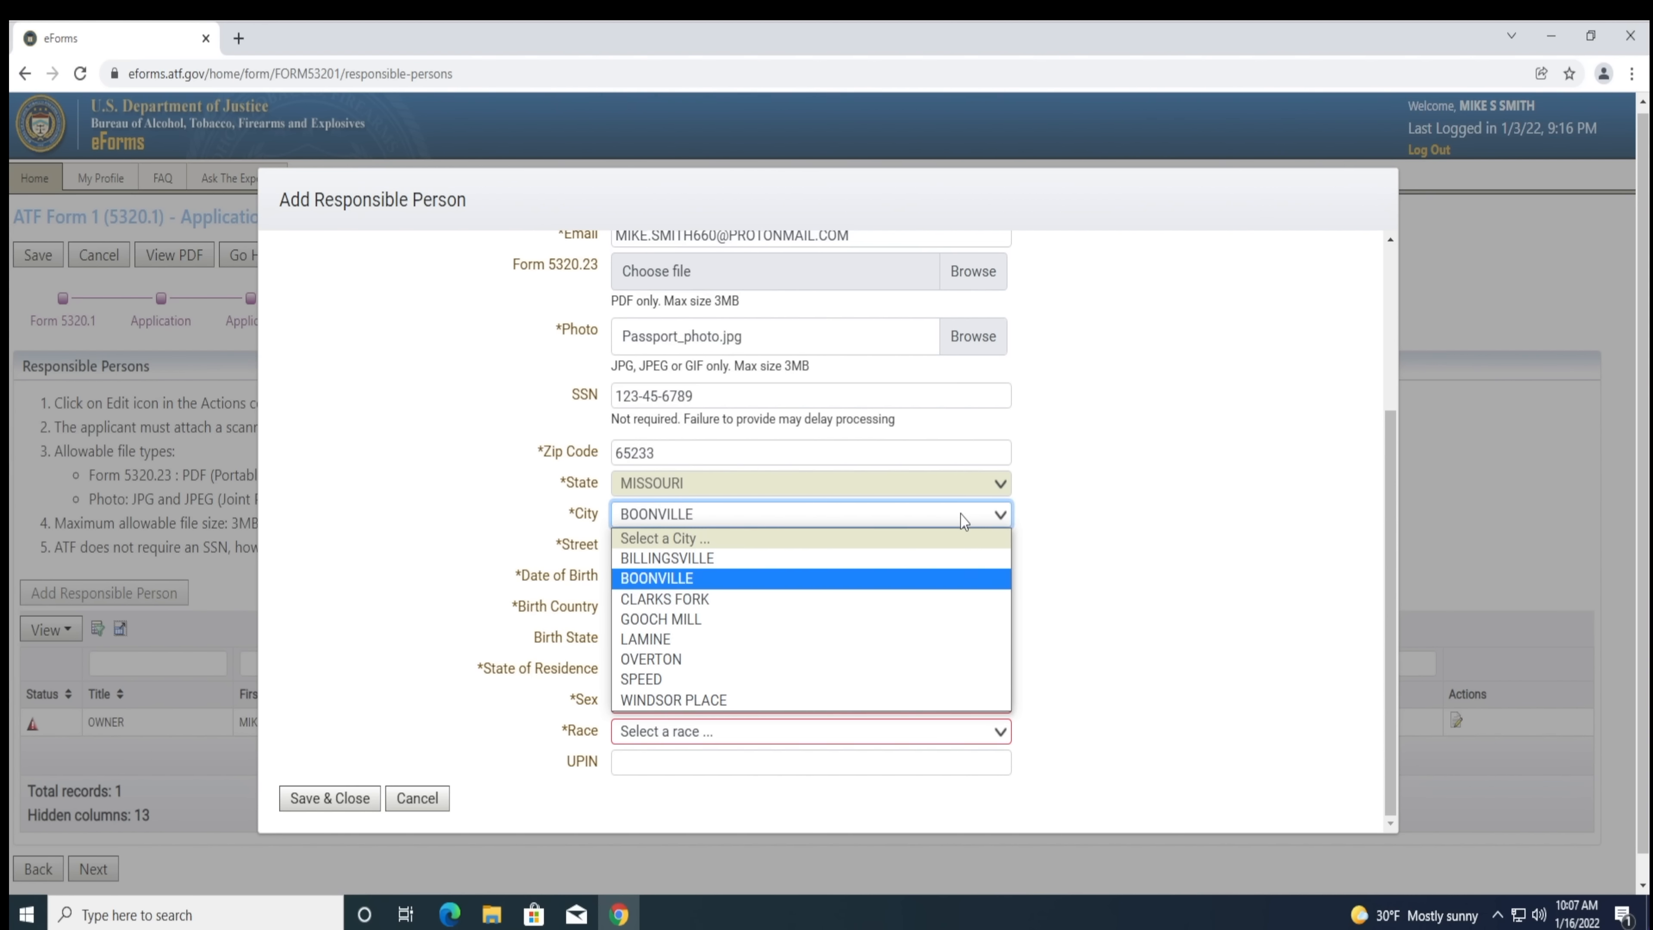
click(905, 637)
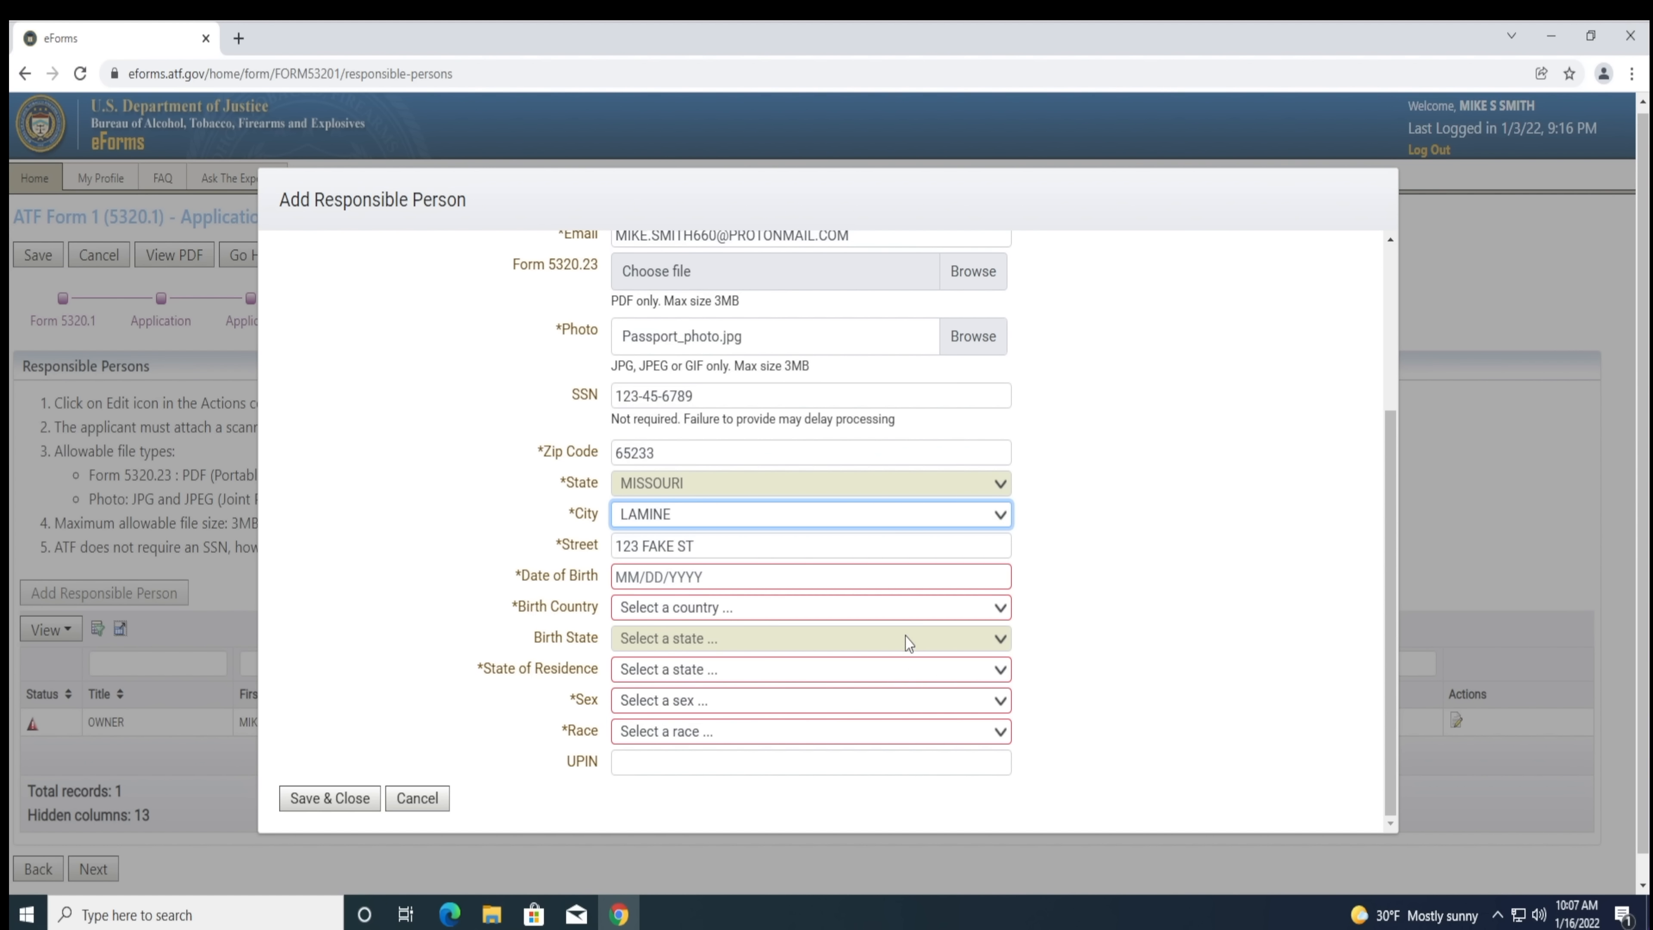
click(895, 521)
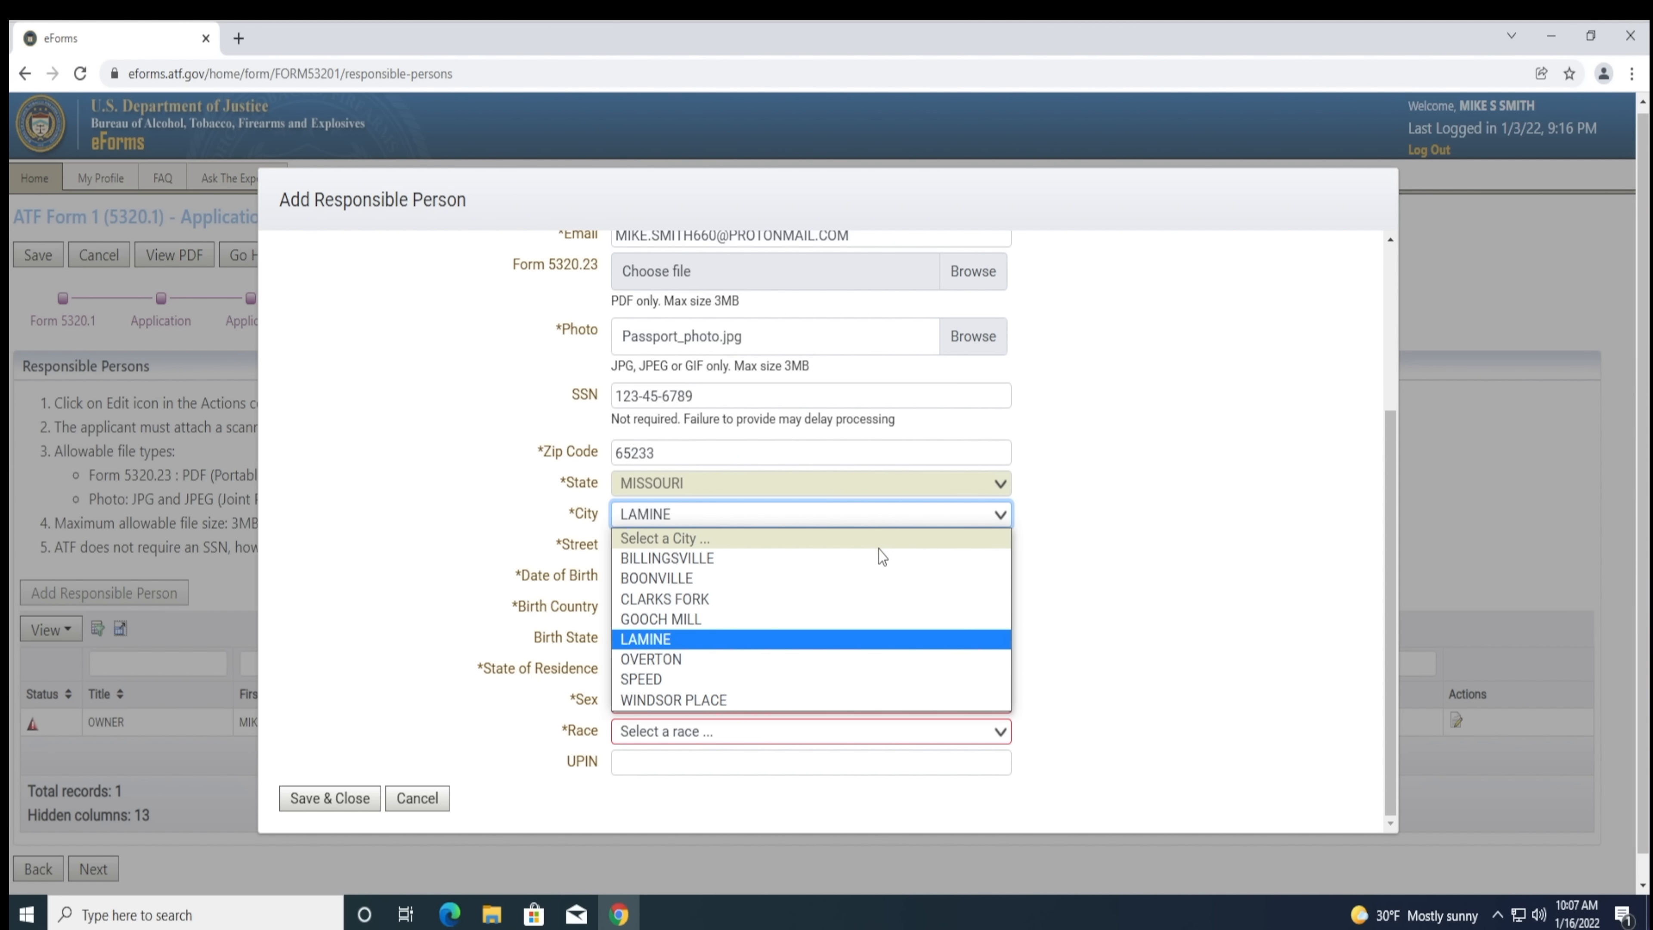
click(872, 571)
click(1058, 538)
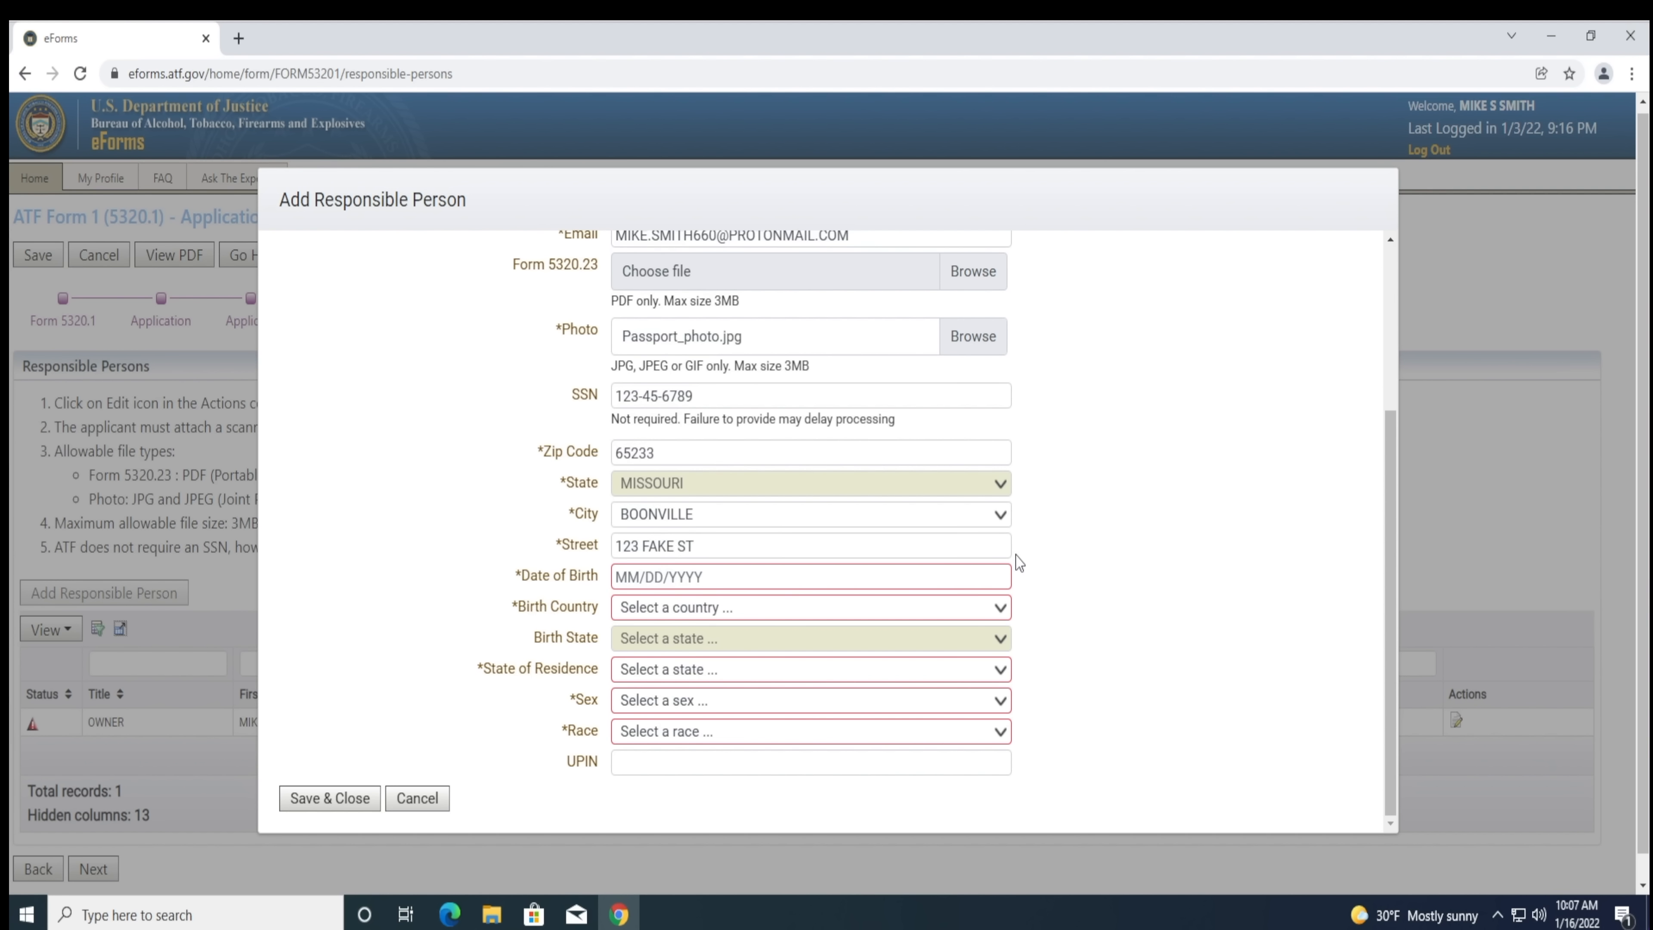
- Enter the responsible person's date of birth
click(988, 570)
text(01/)
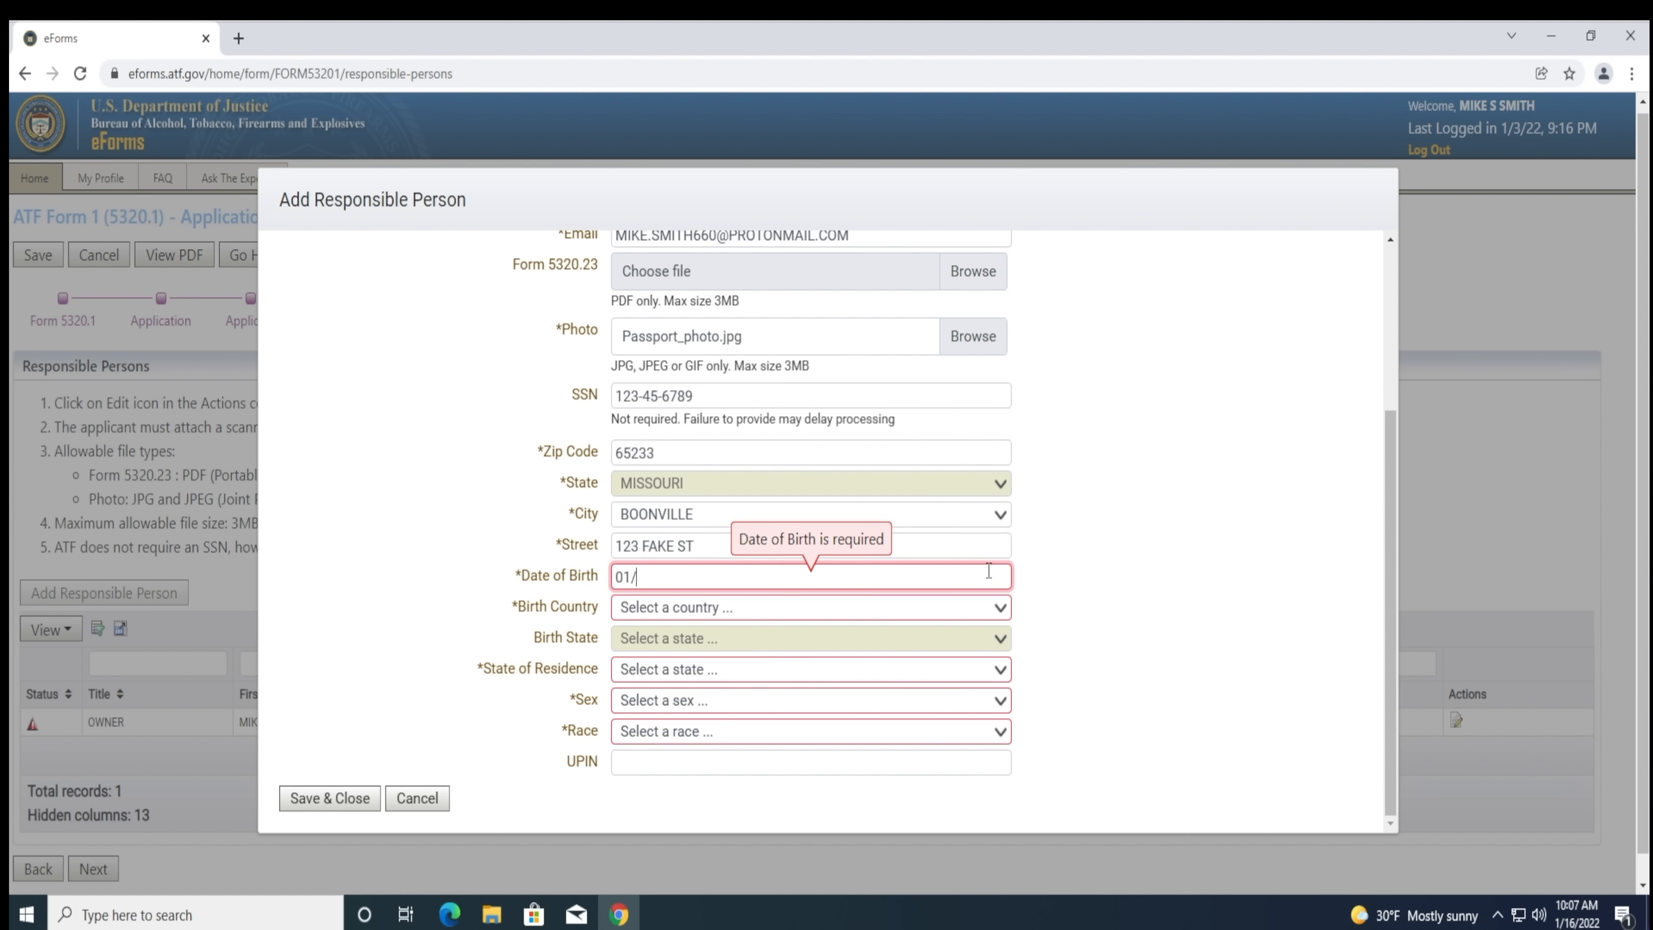
text(01/1975)
click(1043, 562)
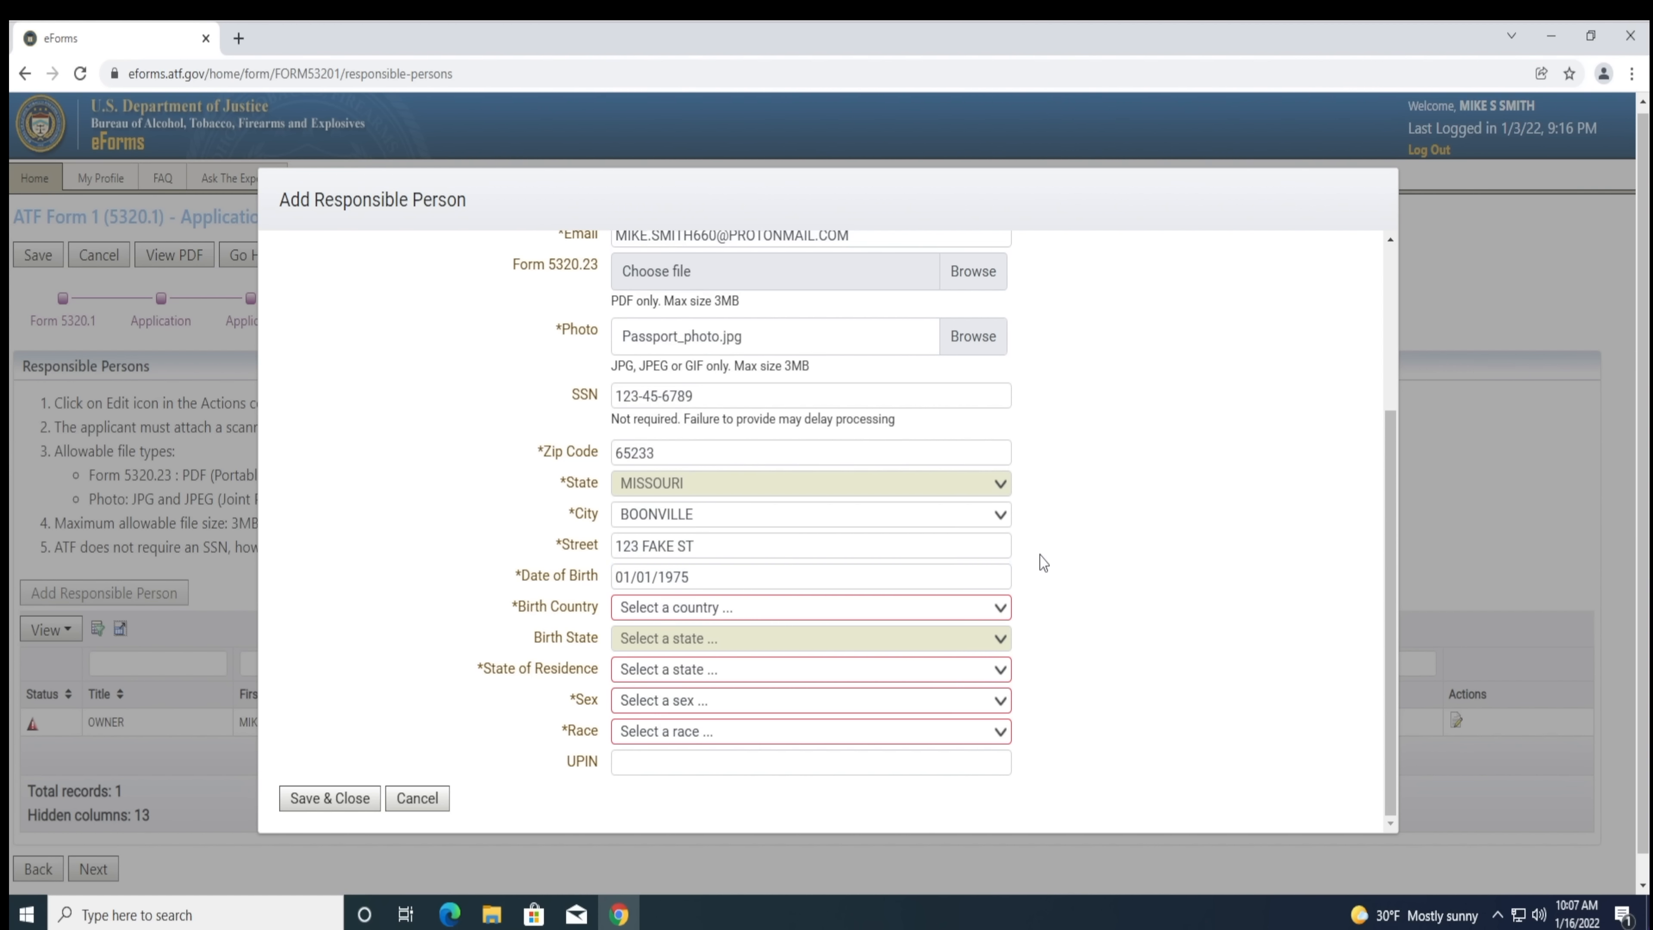
- Set the responsible person's birth country to UNITED STATES and birth state to MISSOURI
click(982, 610)
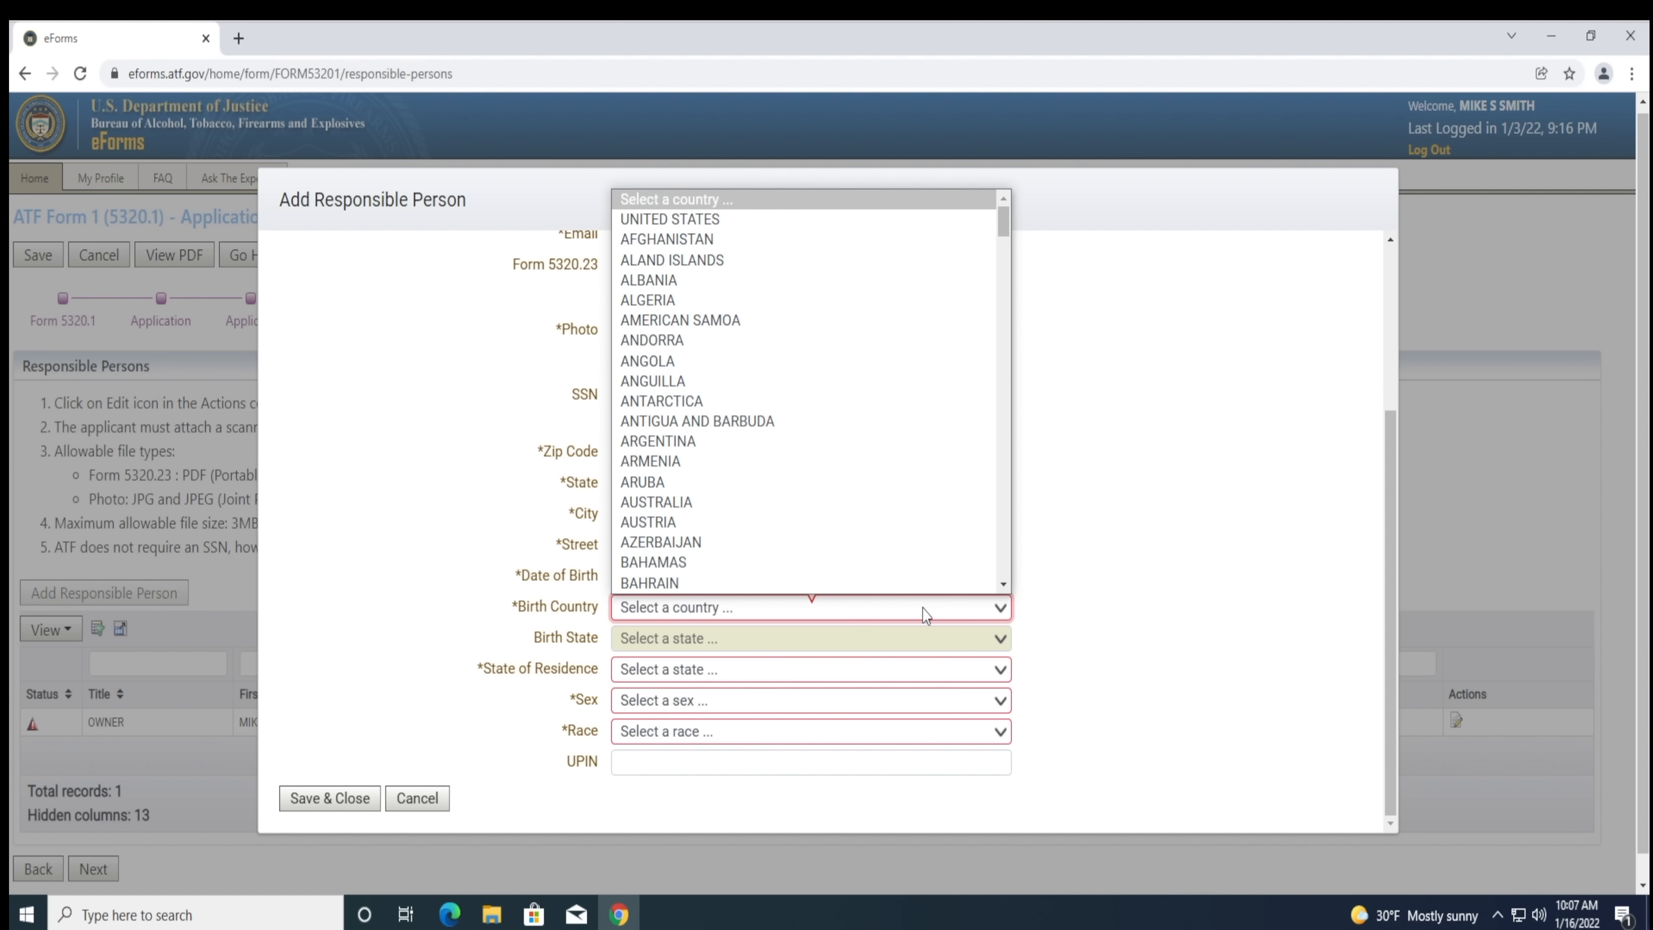
scroll(802, 267, down, 5)
scroll(800, 268, up, 6)
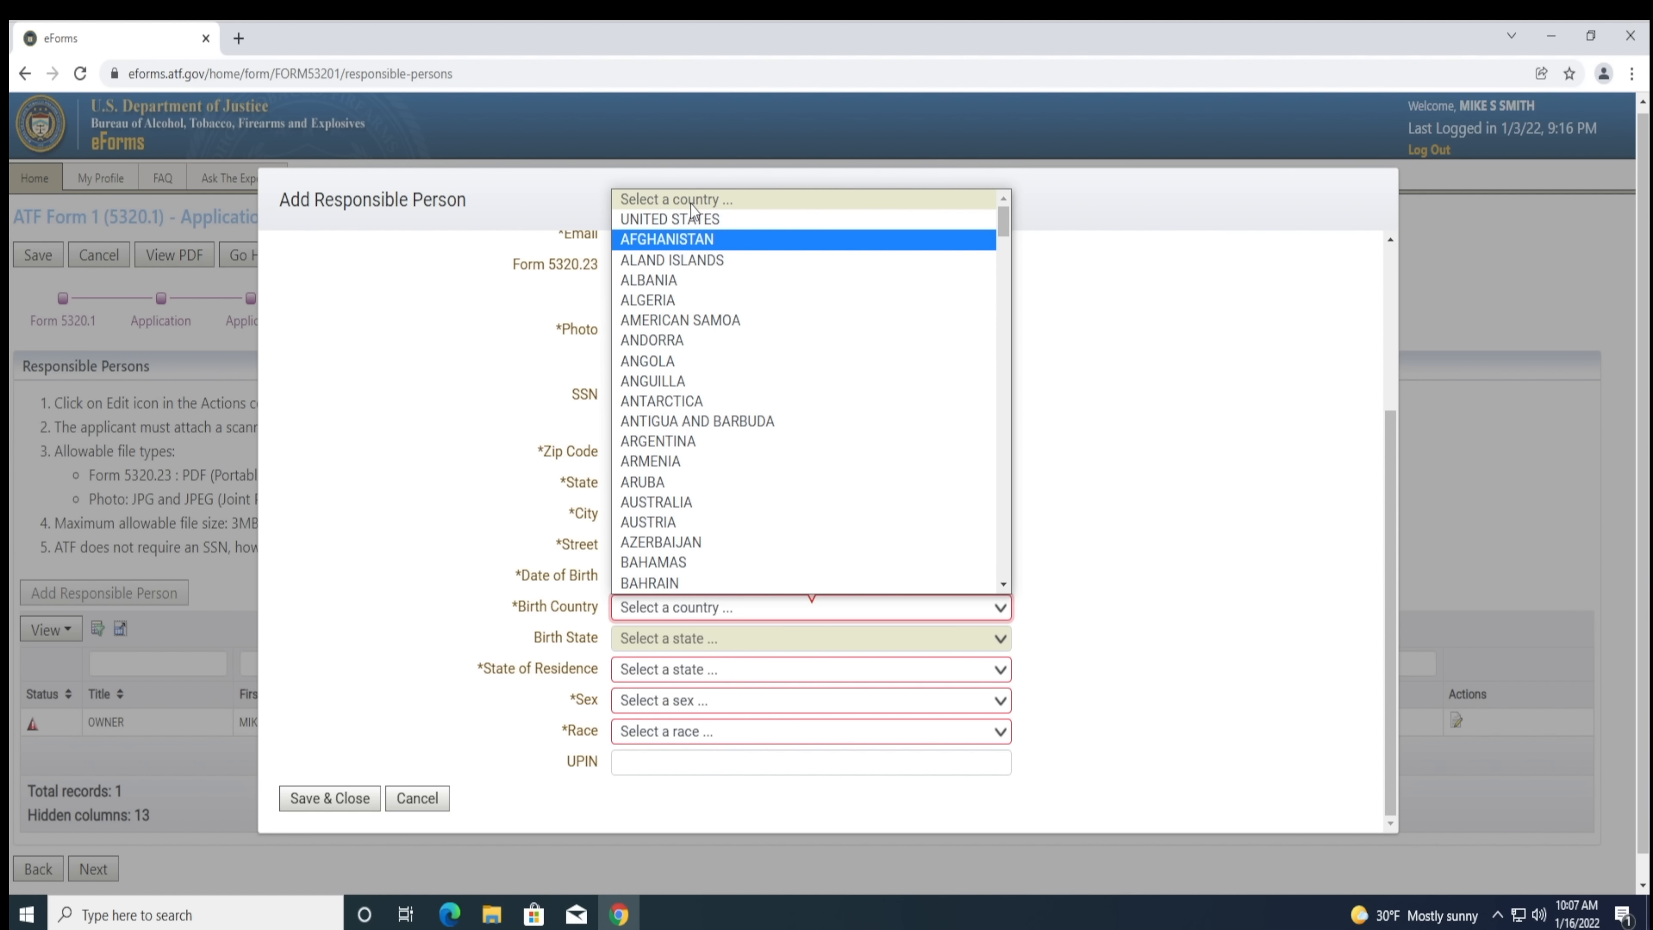
click(682, 221)
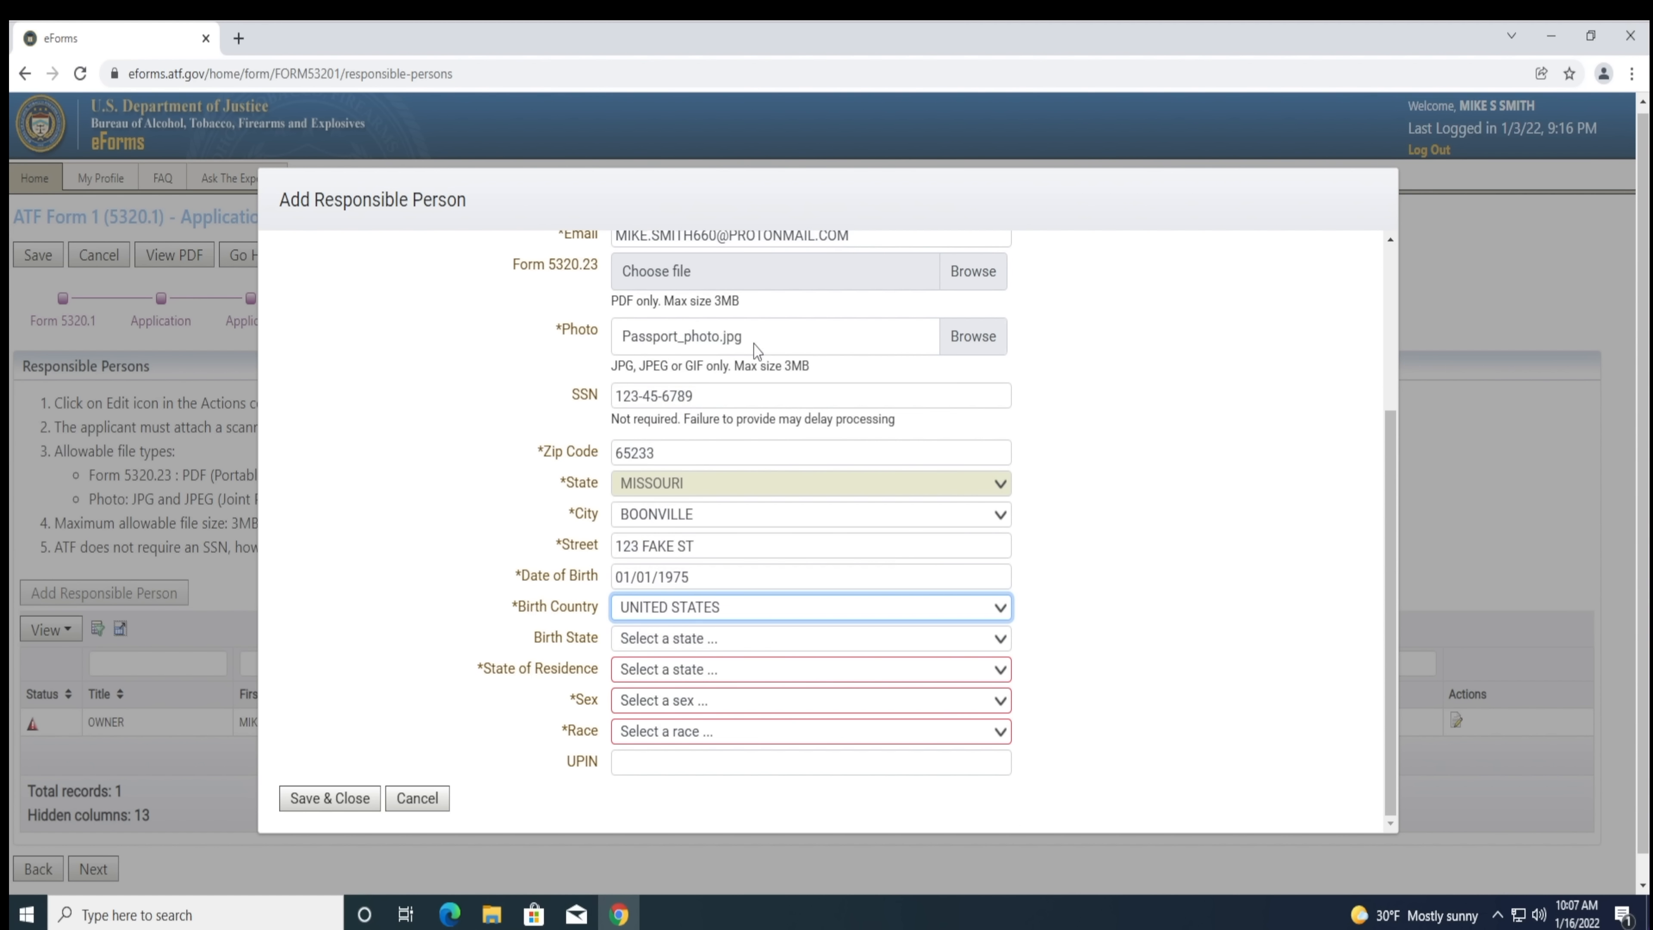
click(678, 638)
scroll(680, 538, down, 3)
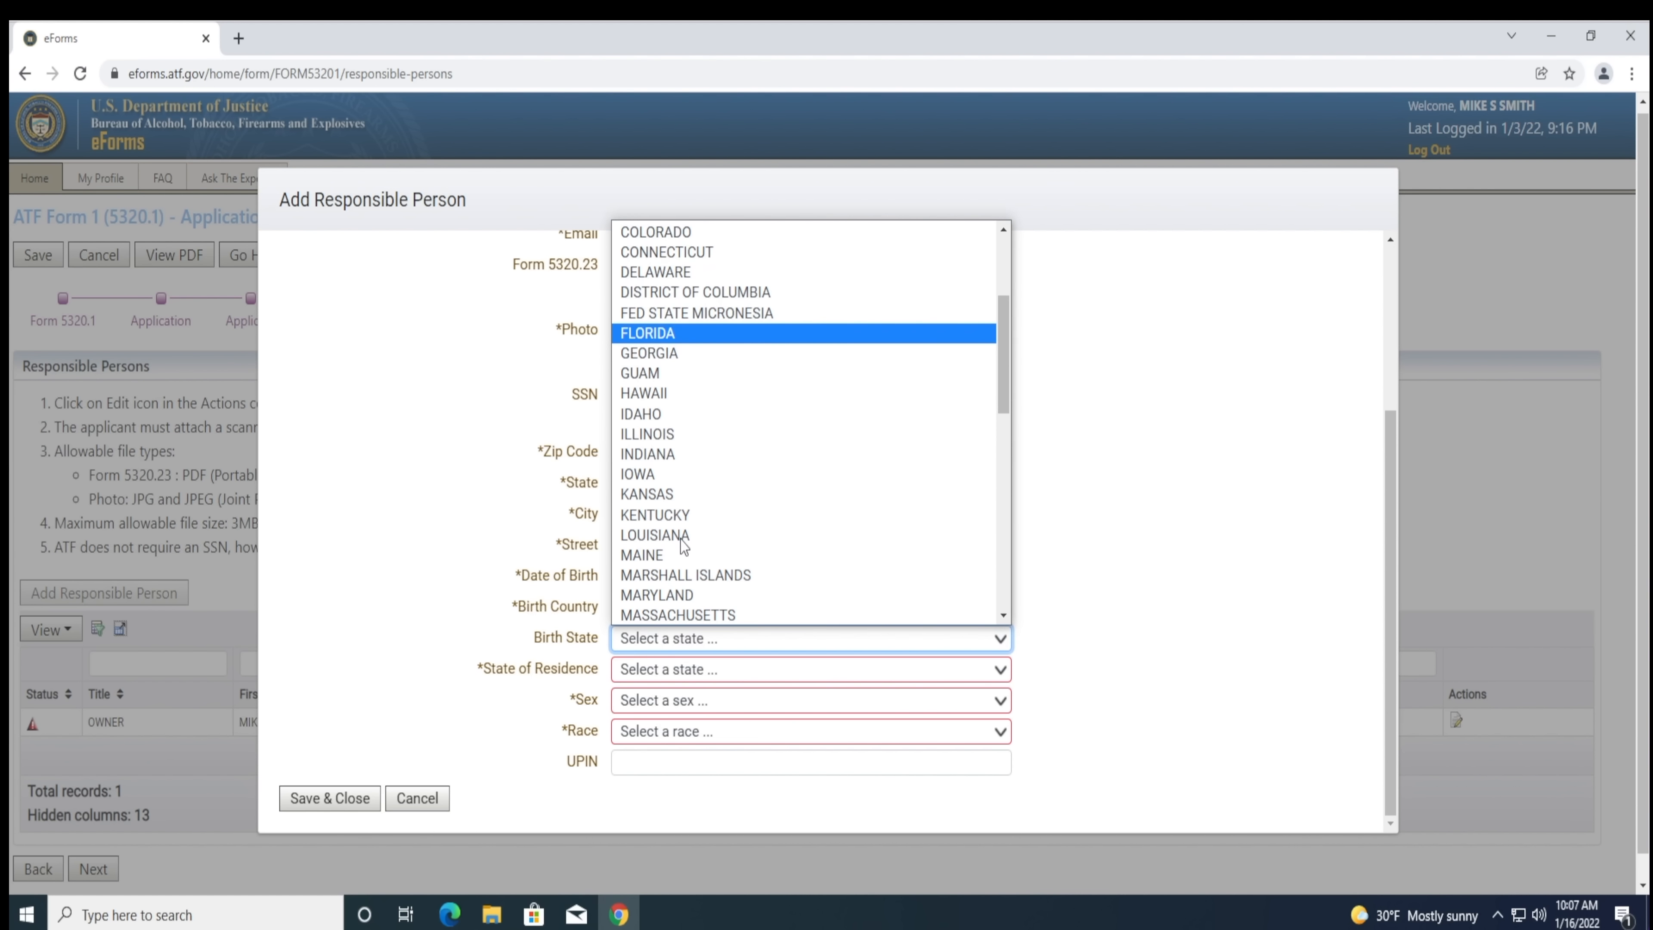
scroll(682, 546, down, 3)
click(671, 492)
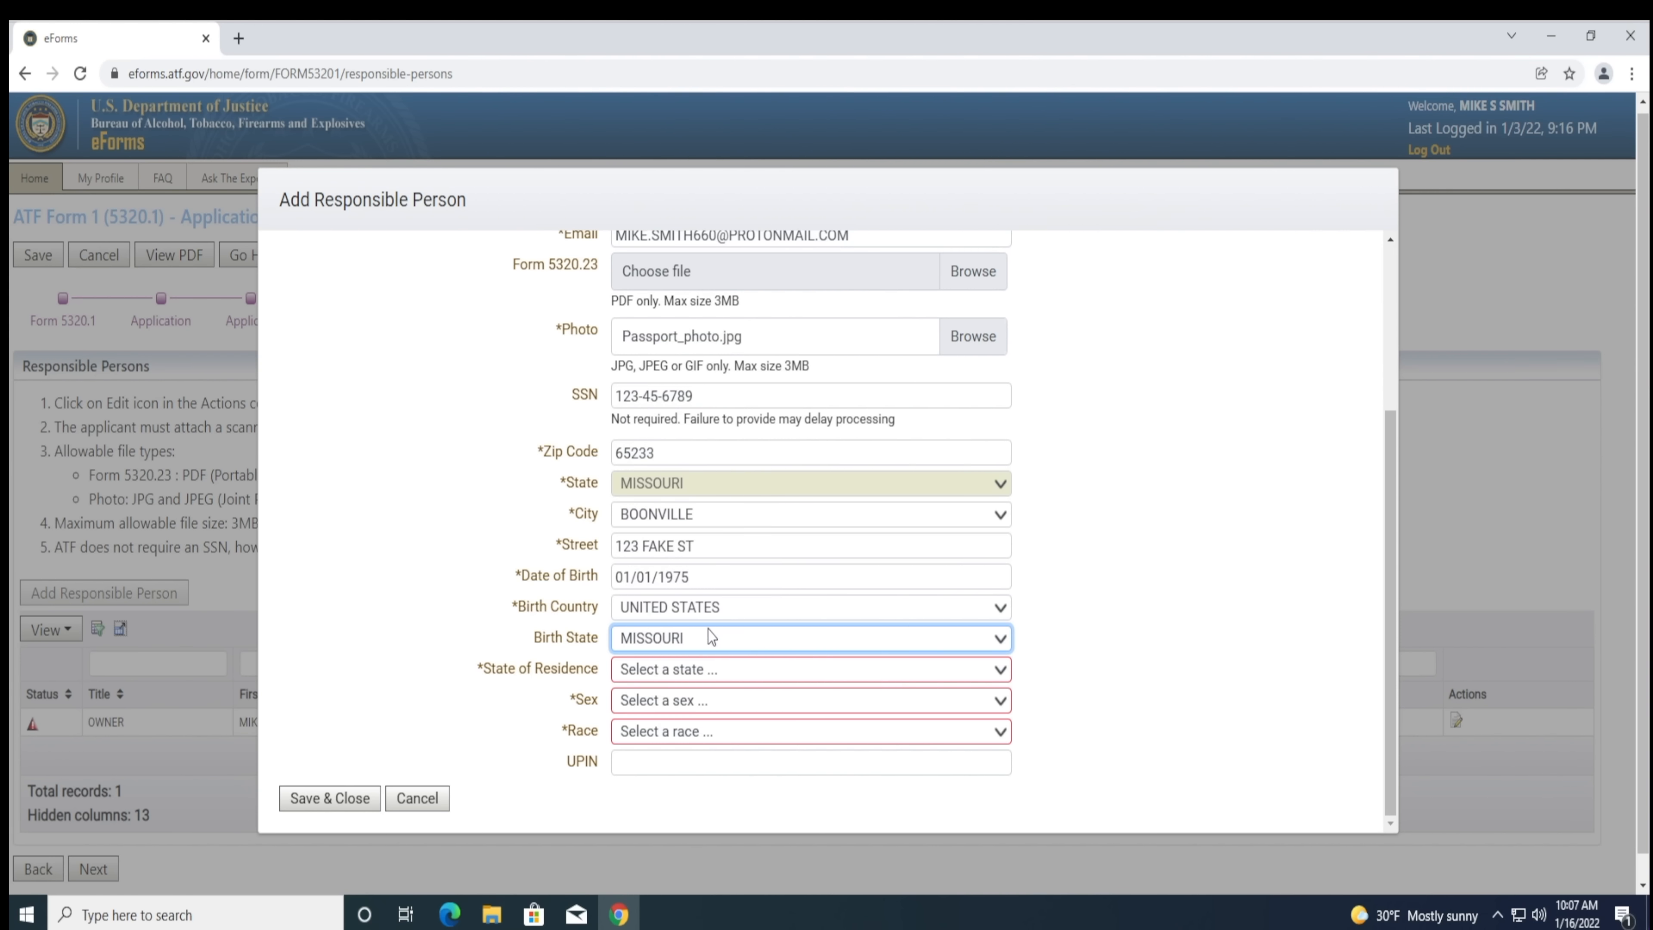
- Set the responsible person's state of residence to MISSOURI
click(691, 677)
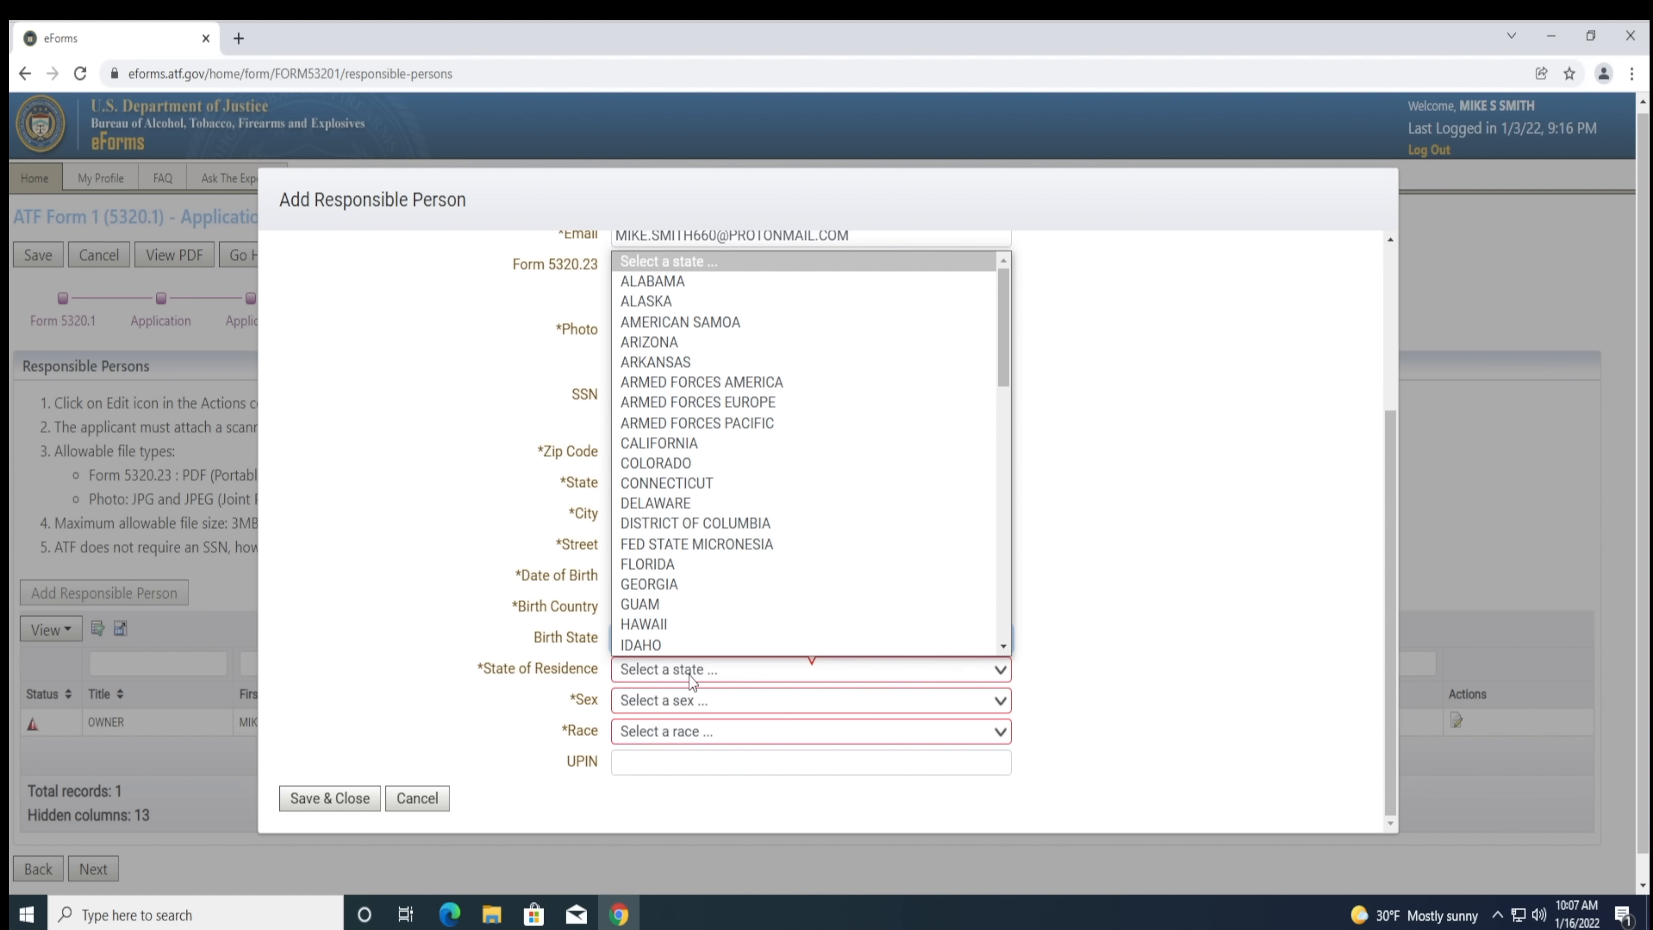
scroll(683, 618, down, 3)
scroll(683, 619, down, 3)
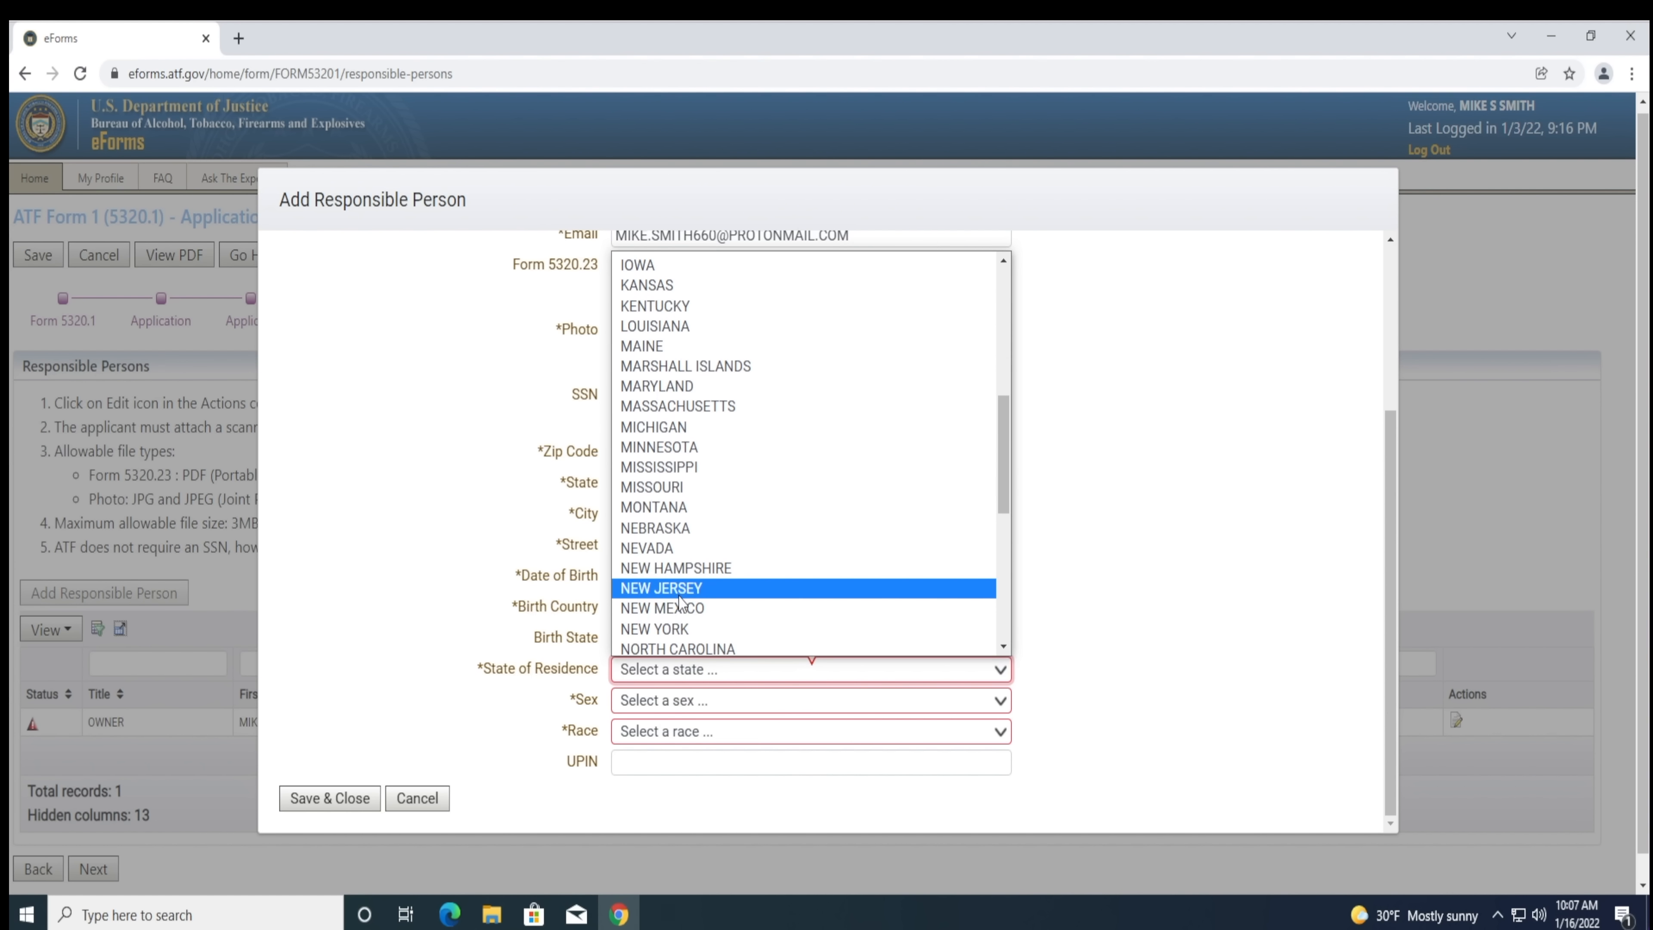
click(674, 498)
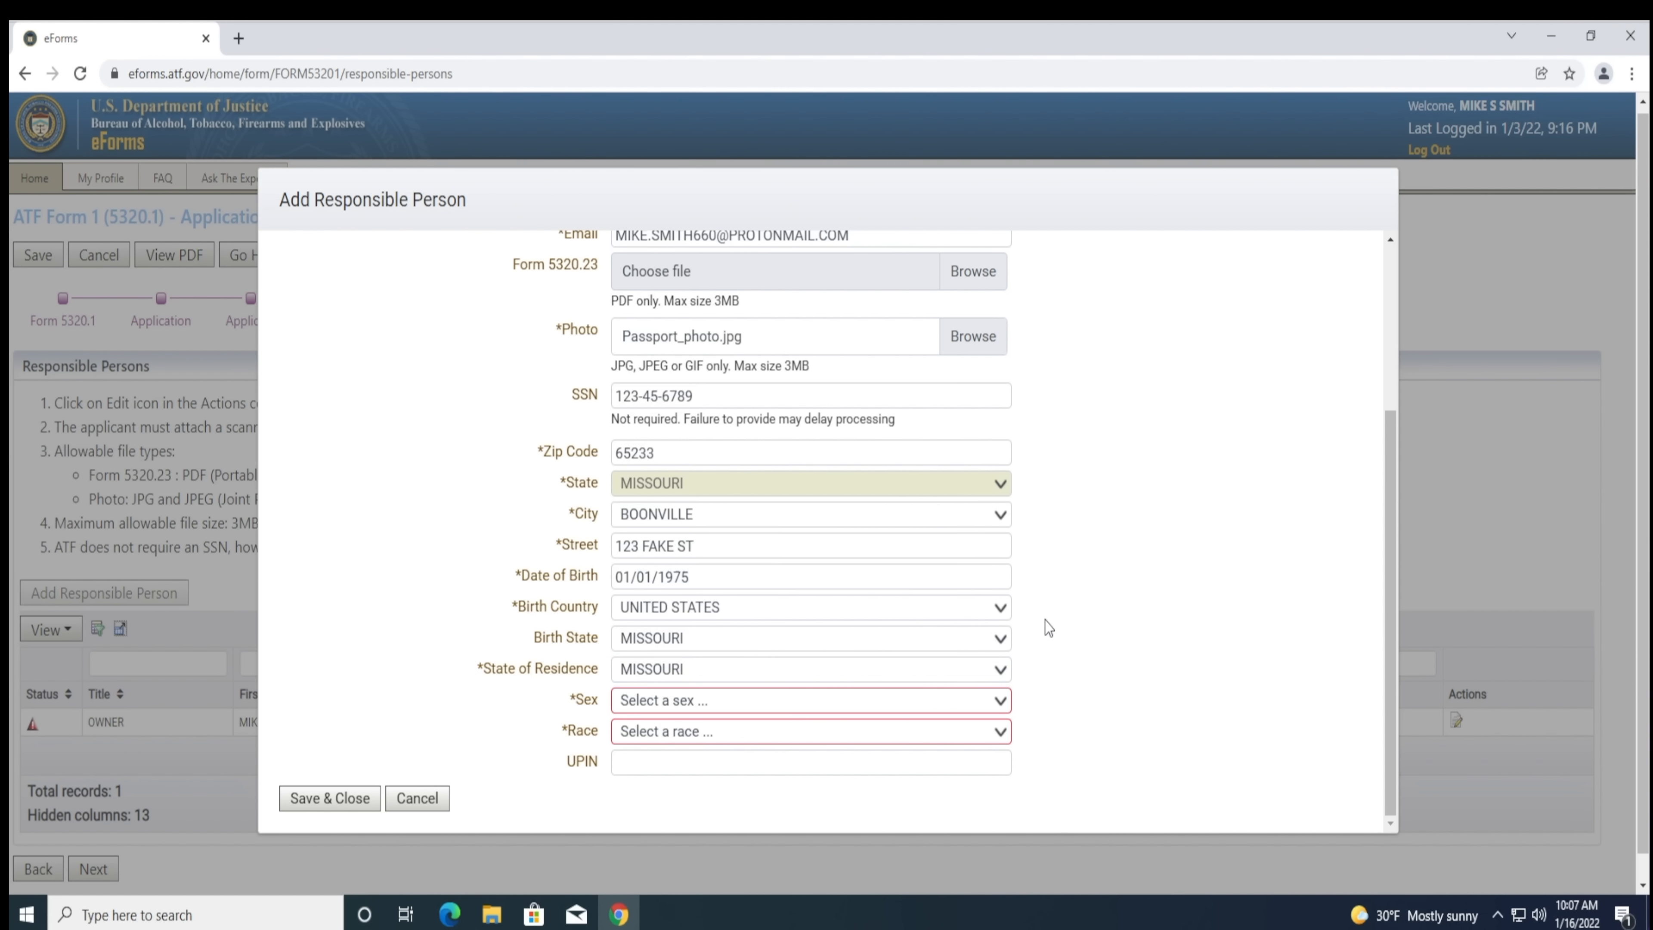
- Set the responsible person's sex to MALE and race to WHITE
click(904, 707)
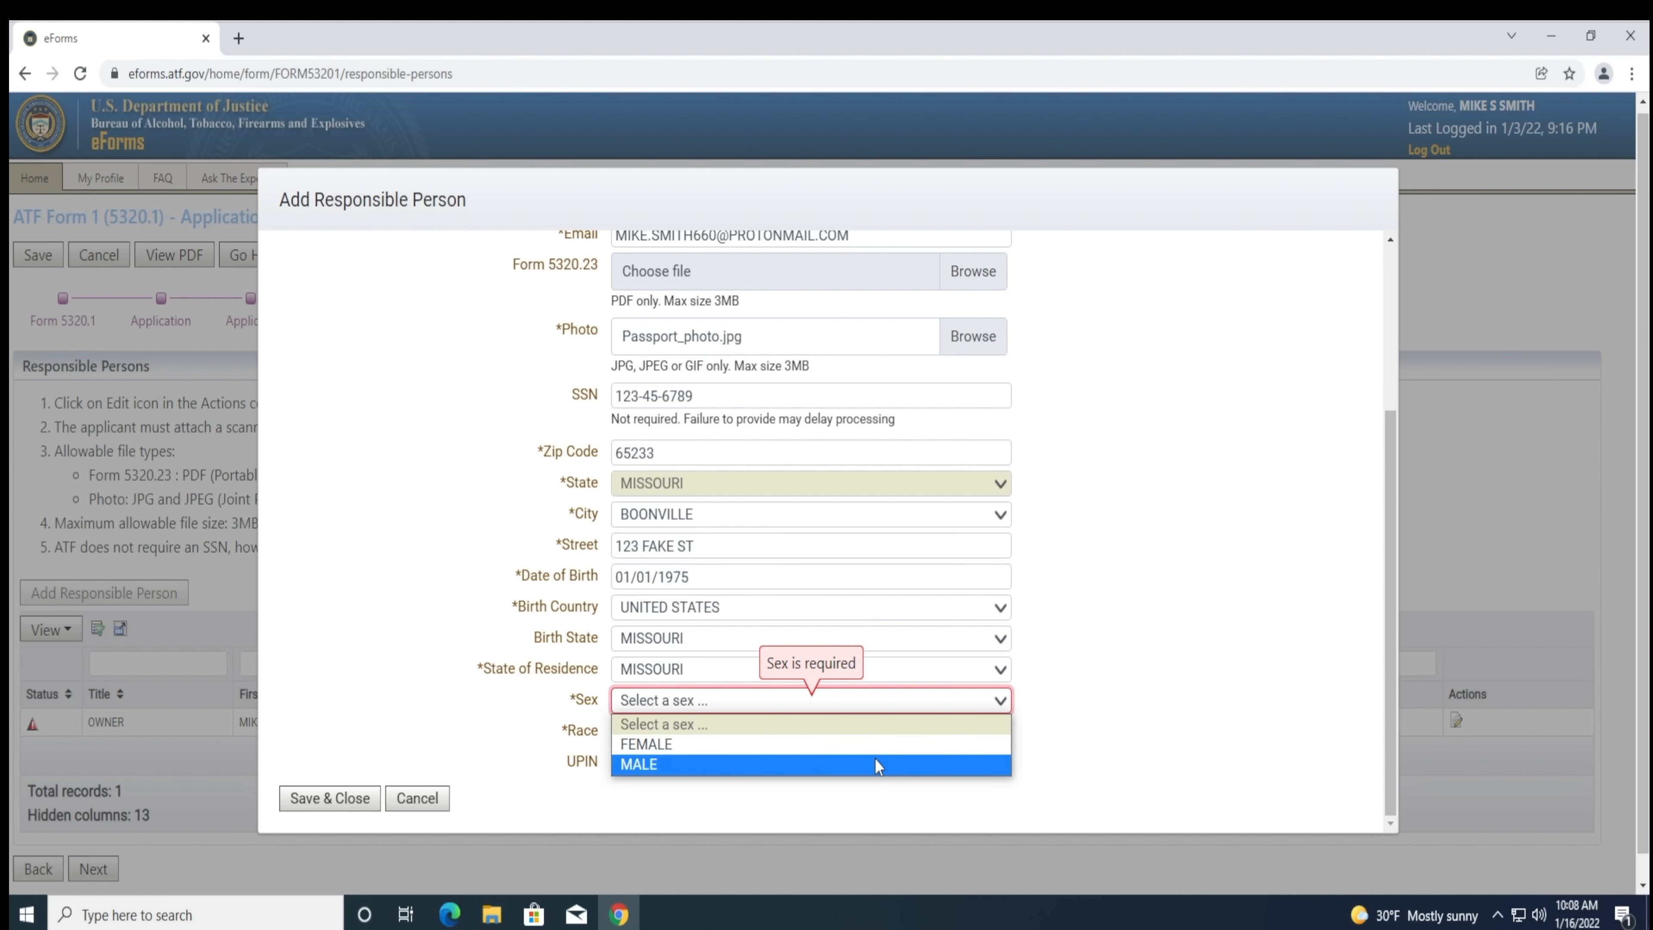
click(875, 762)
click(875, 732)
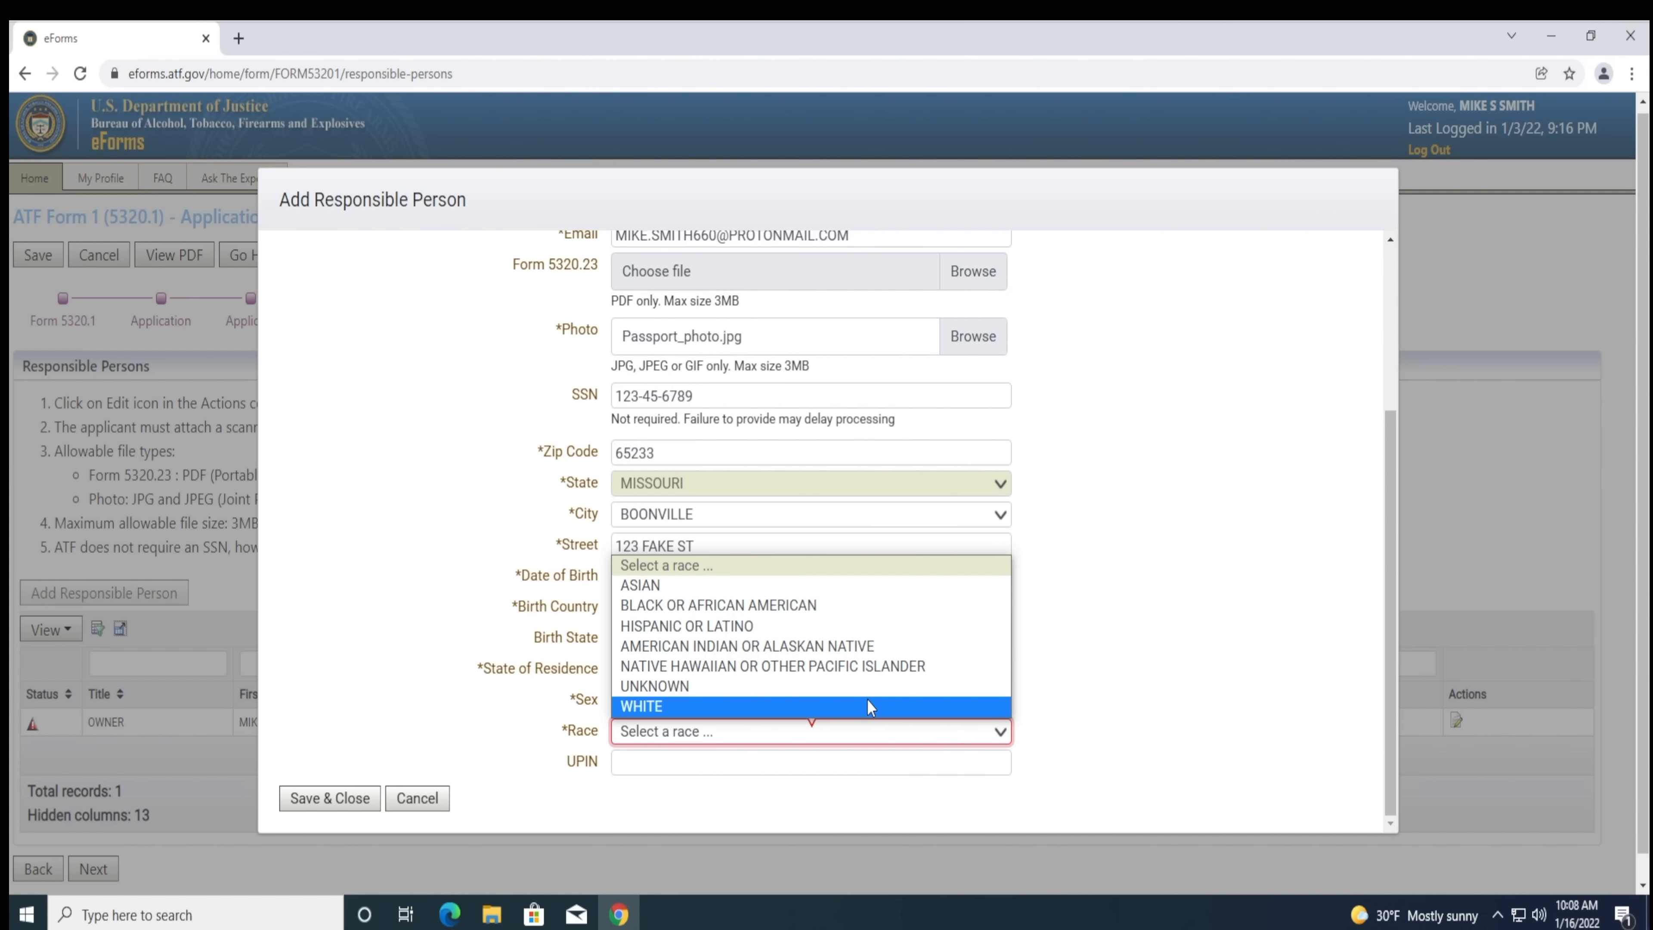
click(868, 704)
- Leave the UPIN blank, review the responsible person's details, and save and close the record
click(1002, 762)
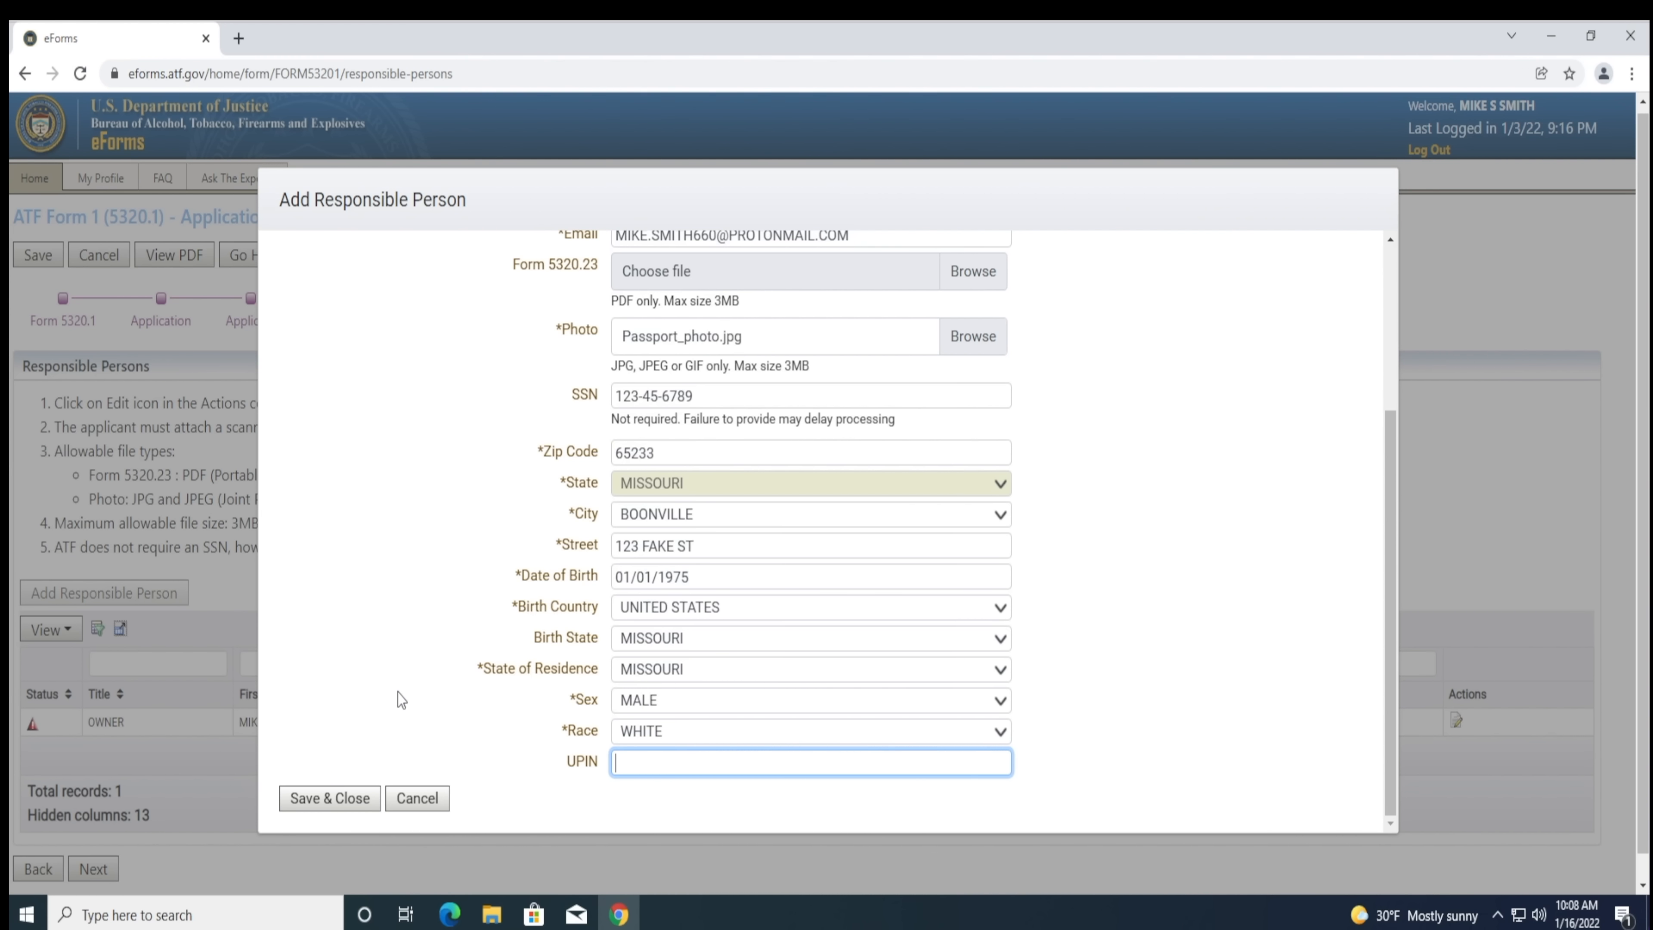
scroll(398, 693, up, 3)
scroll(398, 693, up, 2)
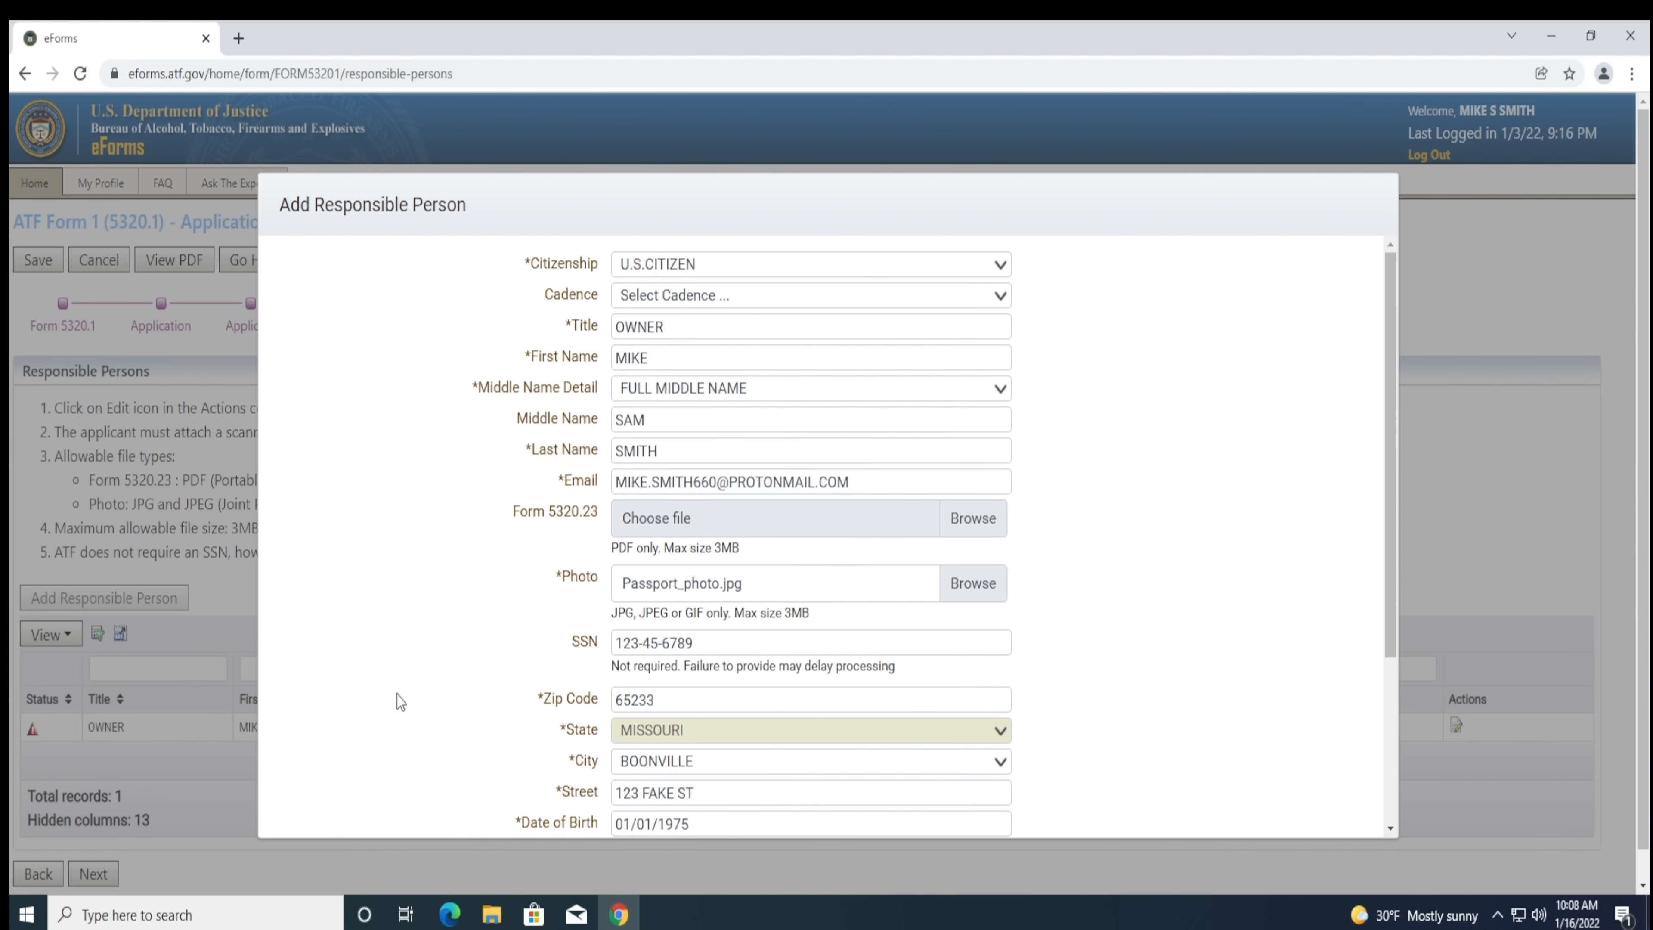
scroll(400, 700, down, 5)
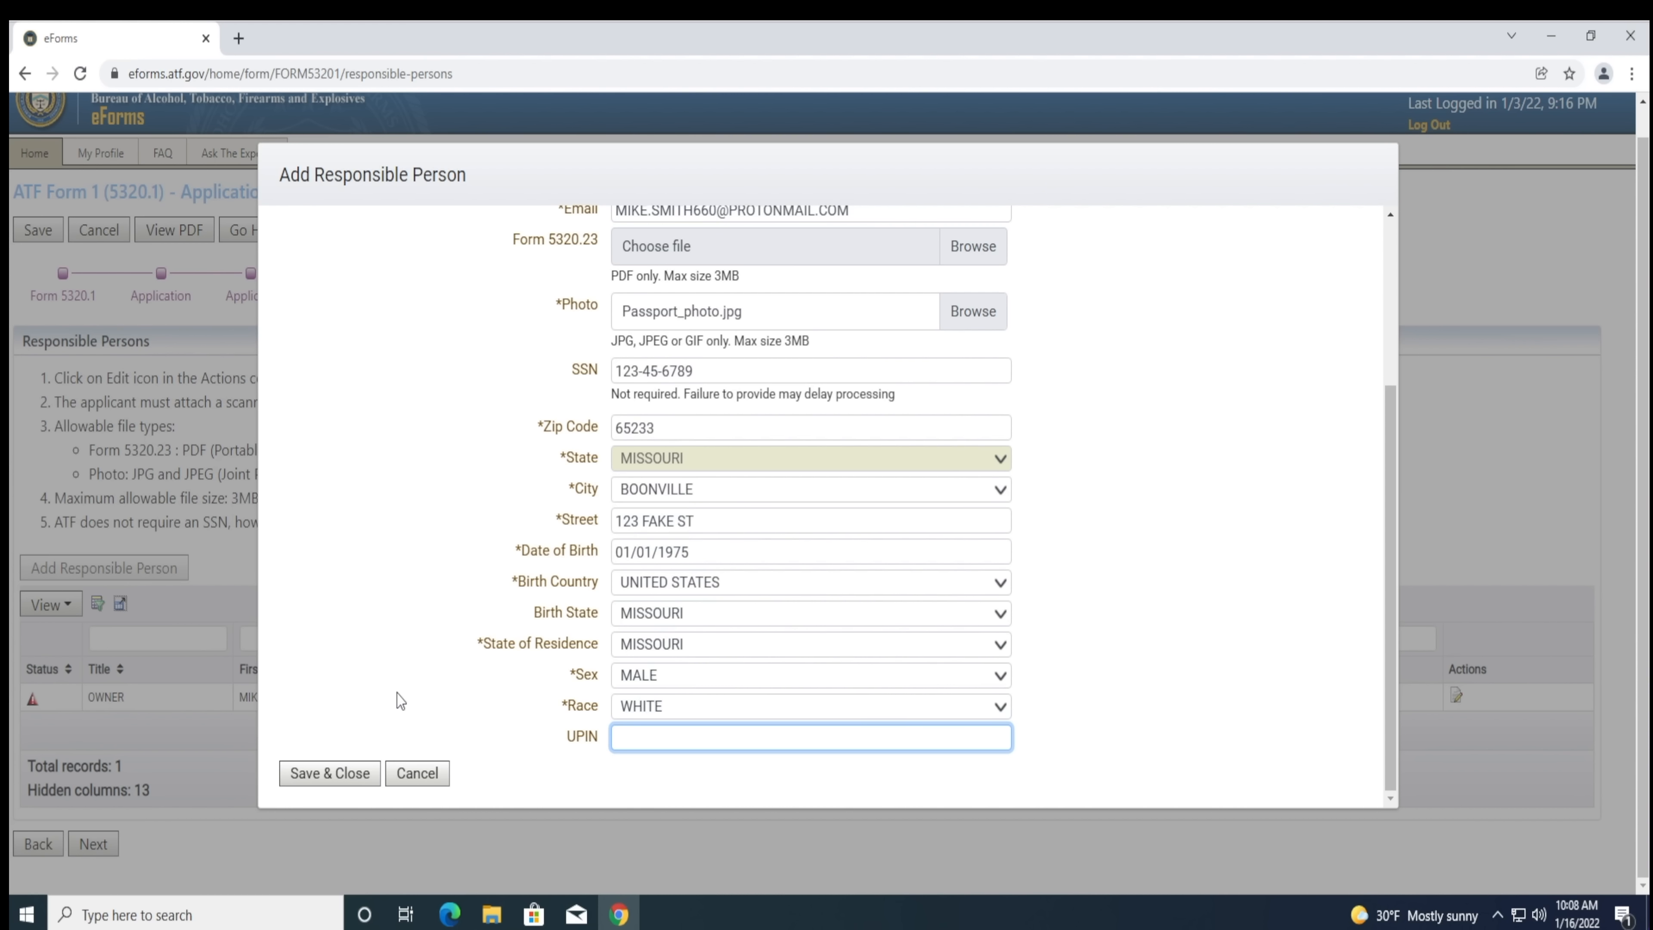
click(359, 777)
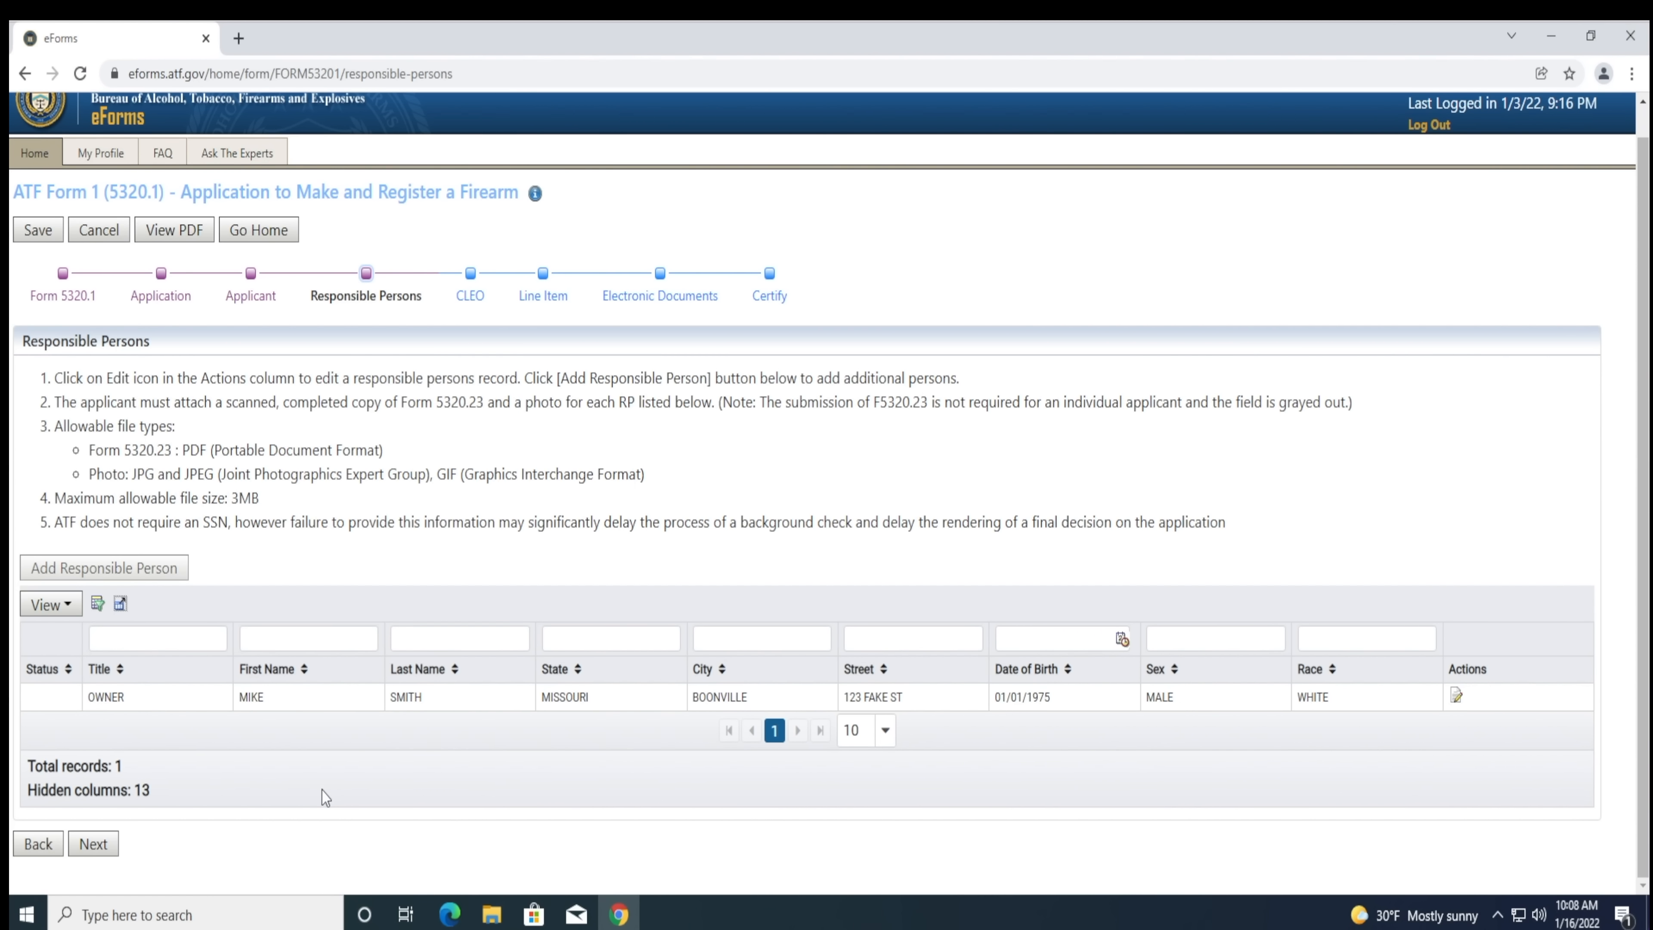
- Show the Citizenship, Cadence and Middle Name Detail columns in the Responsible Persons table
click(70, 611)
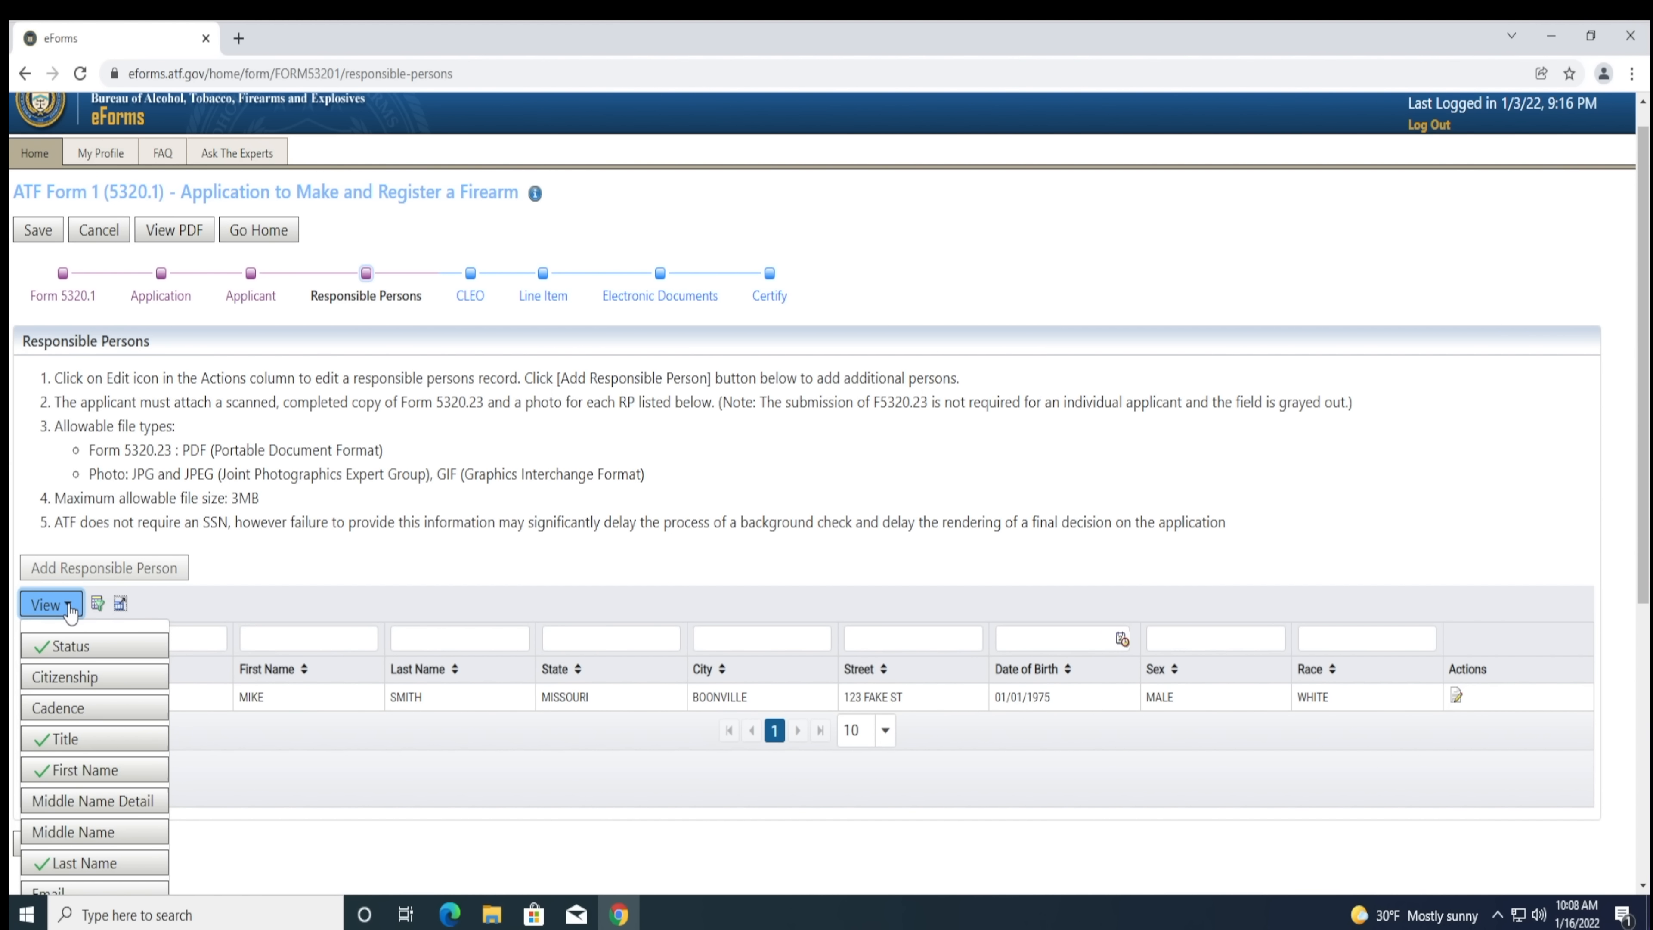
click(79, 676)
click(88, 713)
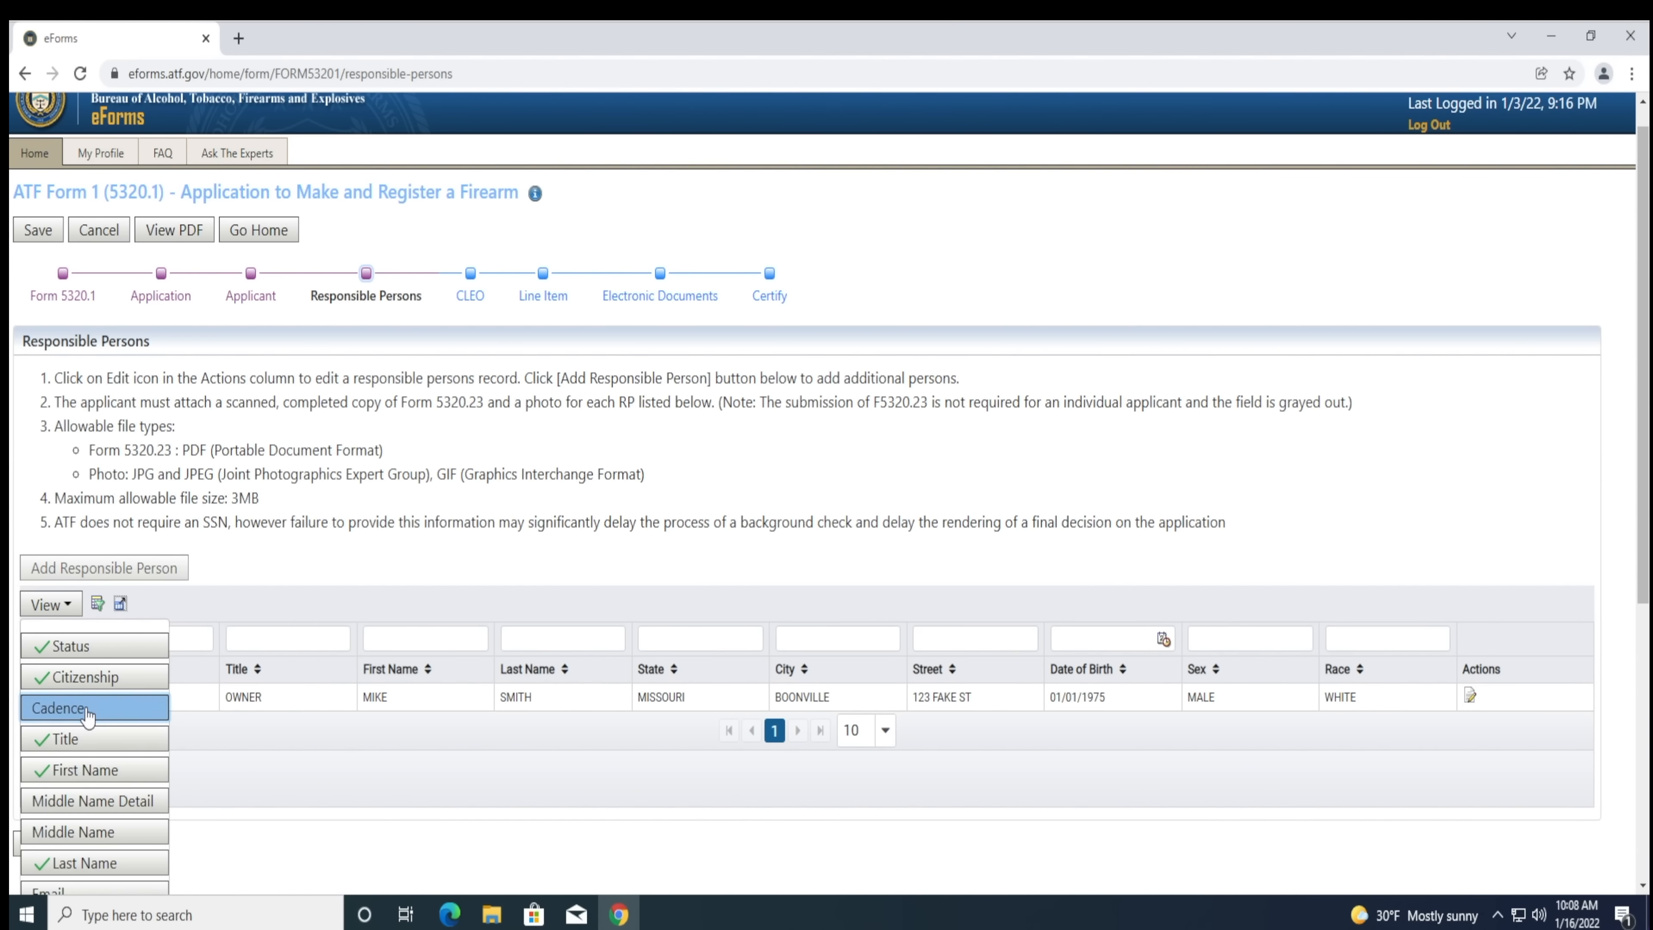
click(133, 797)
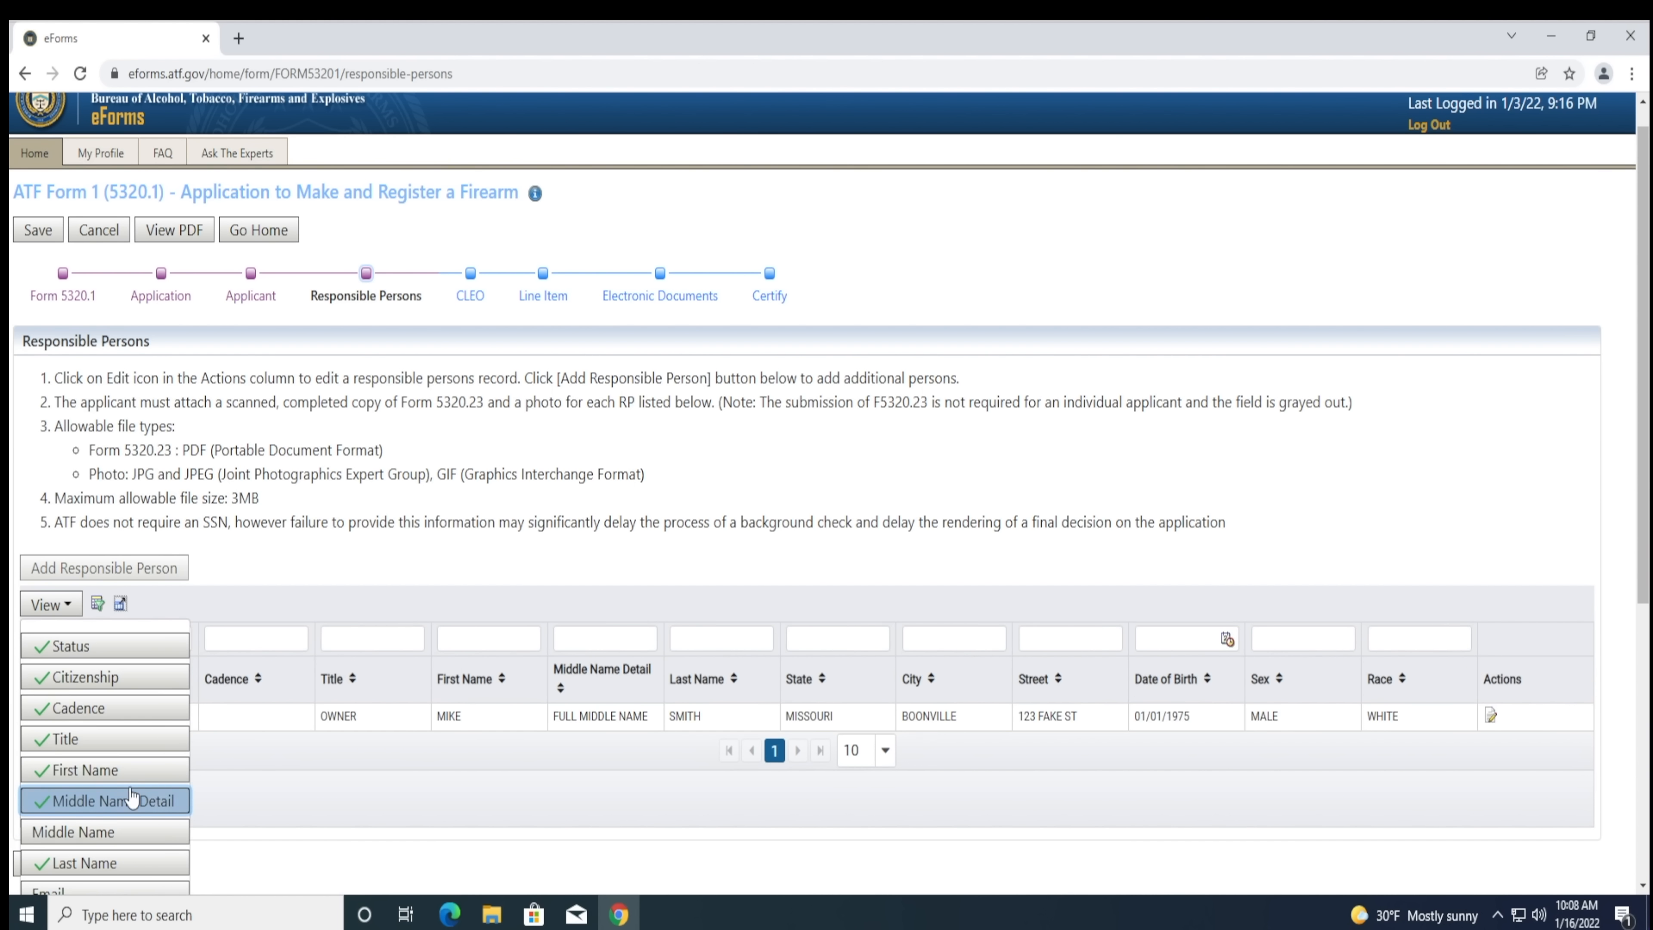
click(266, 819)
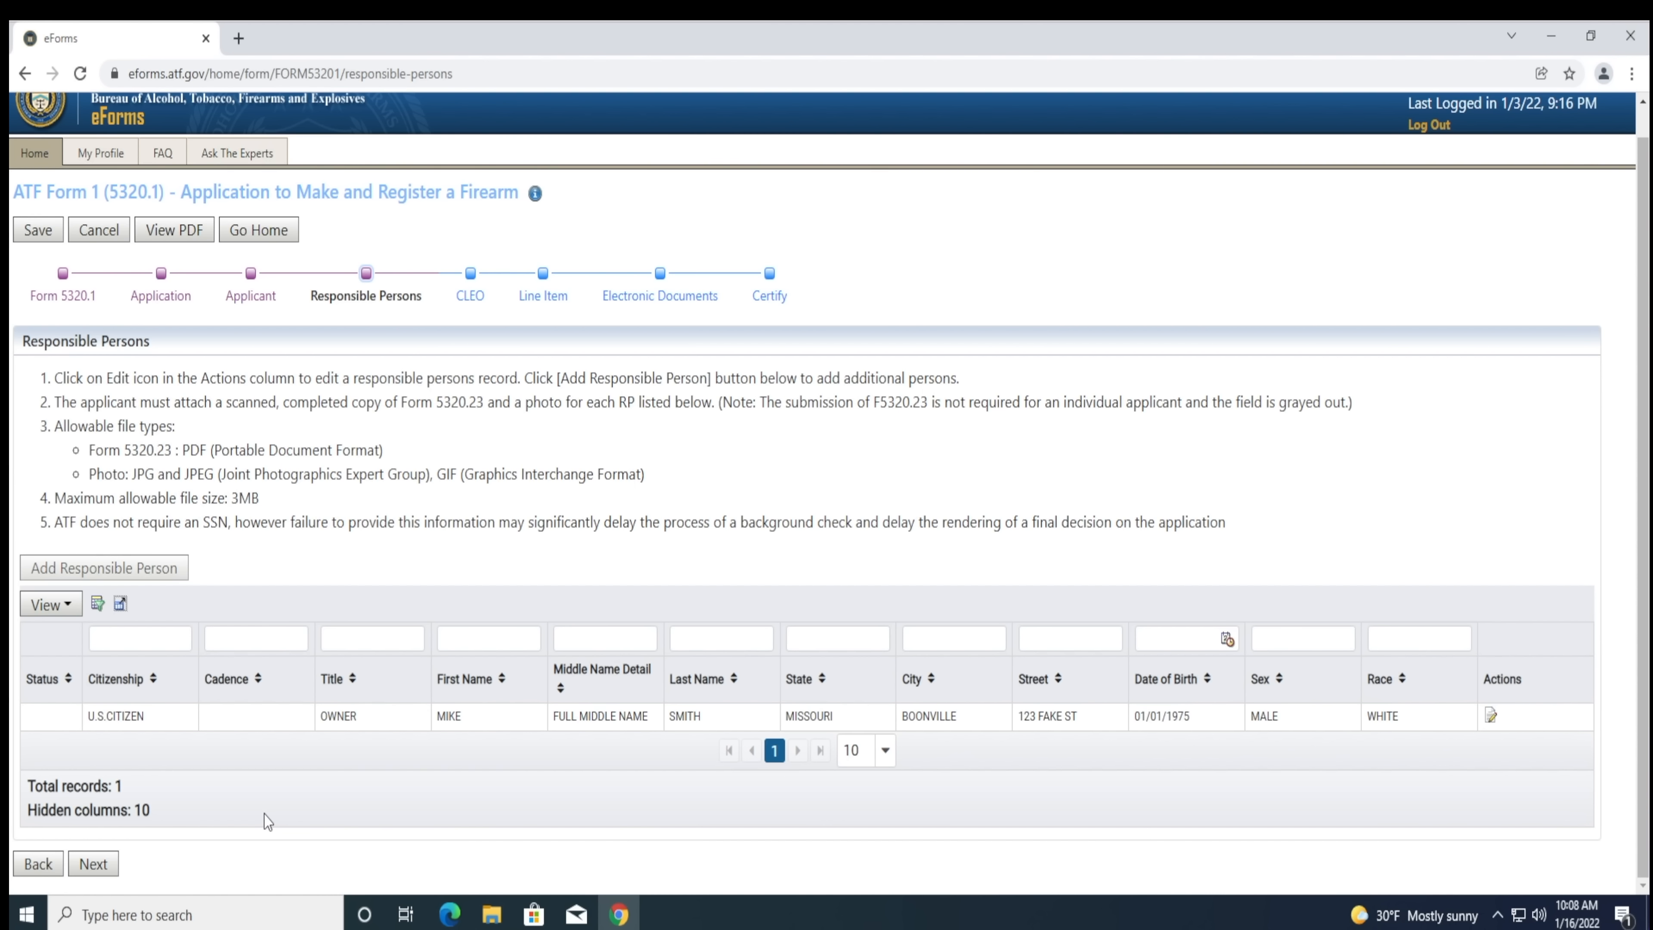
- Continue to the CLEO page and enter COOPER COUNTY SHERIFF'S OFFICE as the agency or department name
click(103, 872)
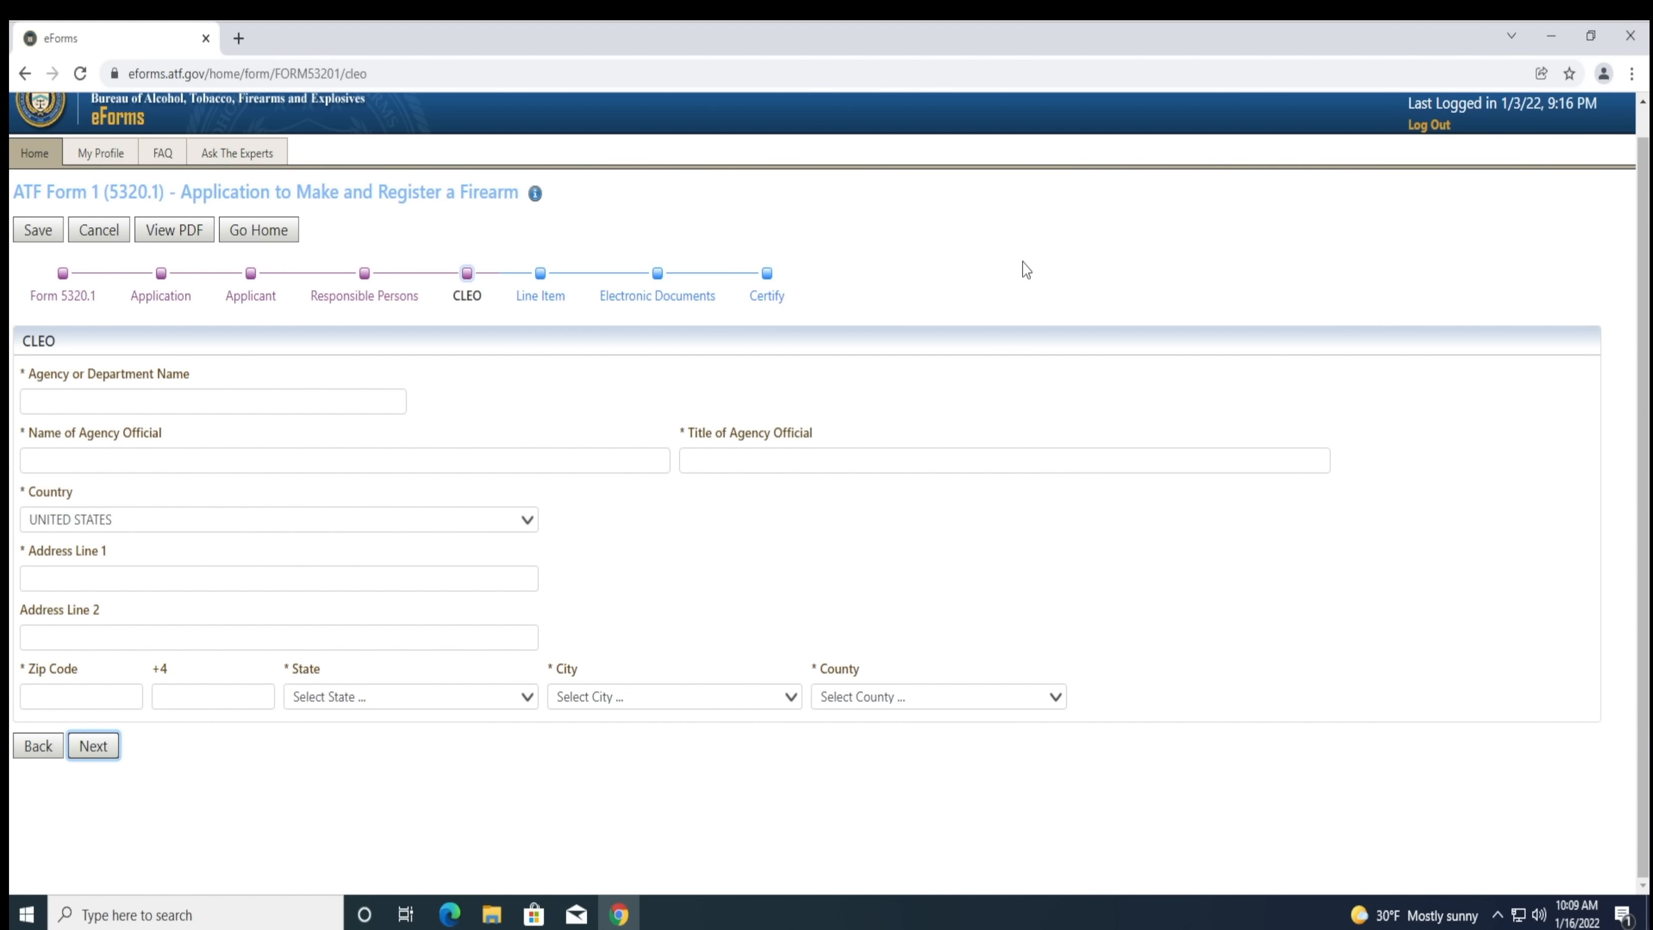
click(93, 395)
text(COPP)
key(BackSpace)
key(BackSpace)
text(O)
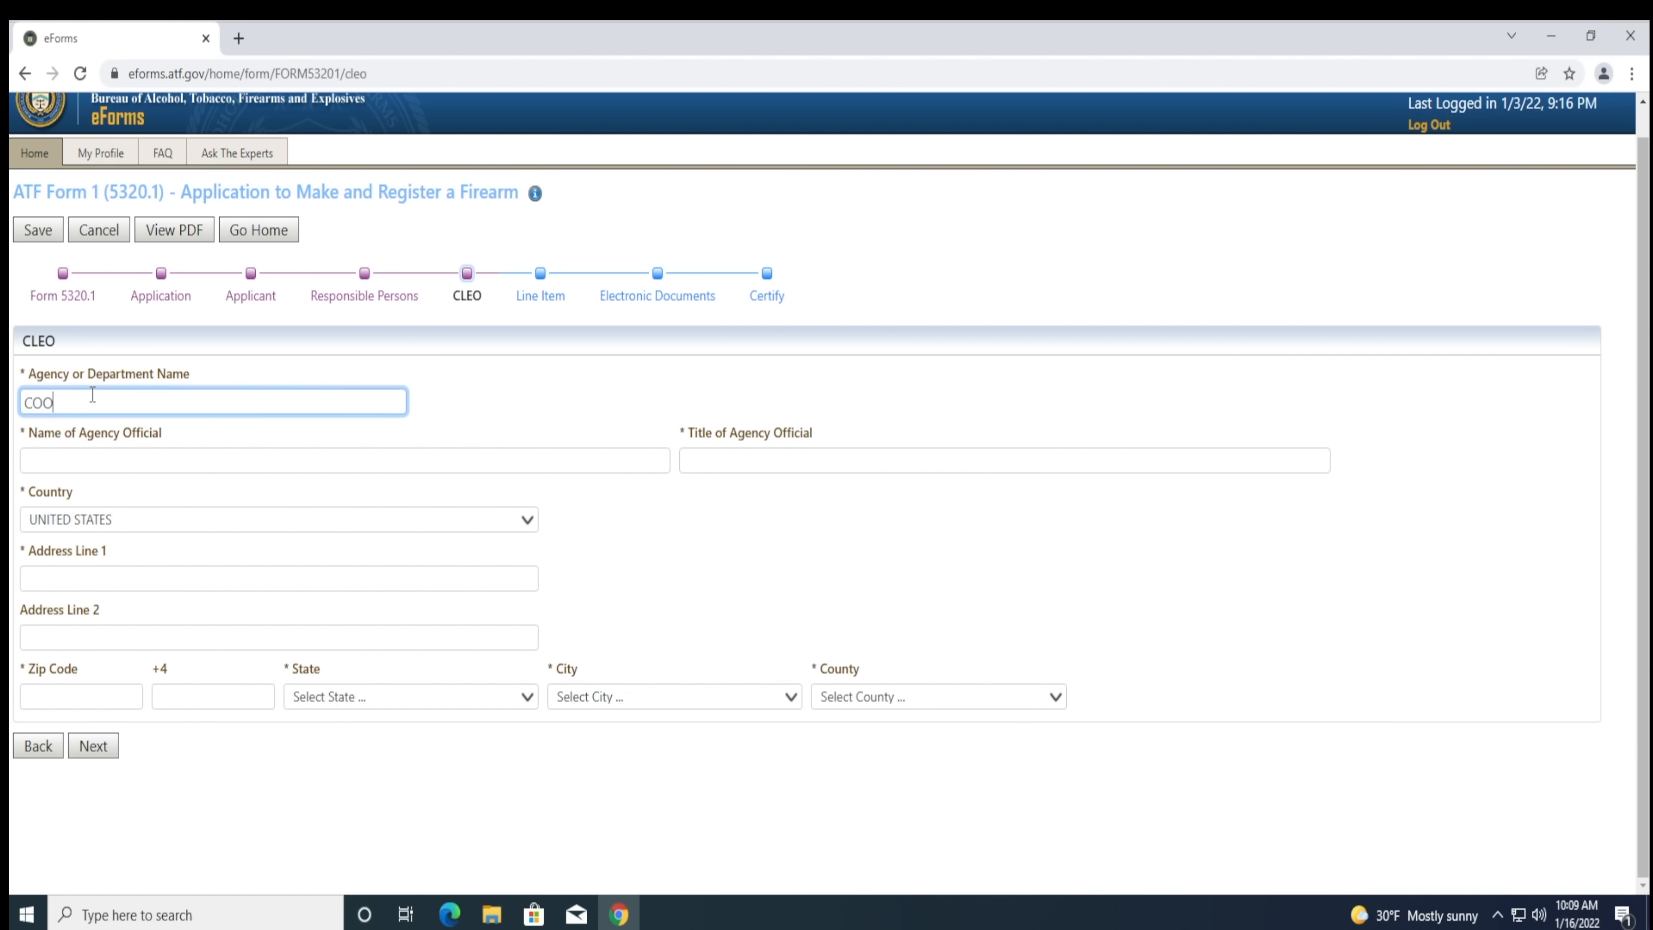
text(PER COUNTY SHERIFF'S OFFICE)
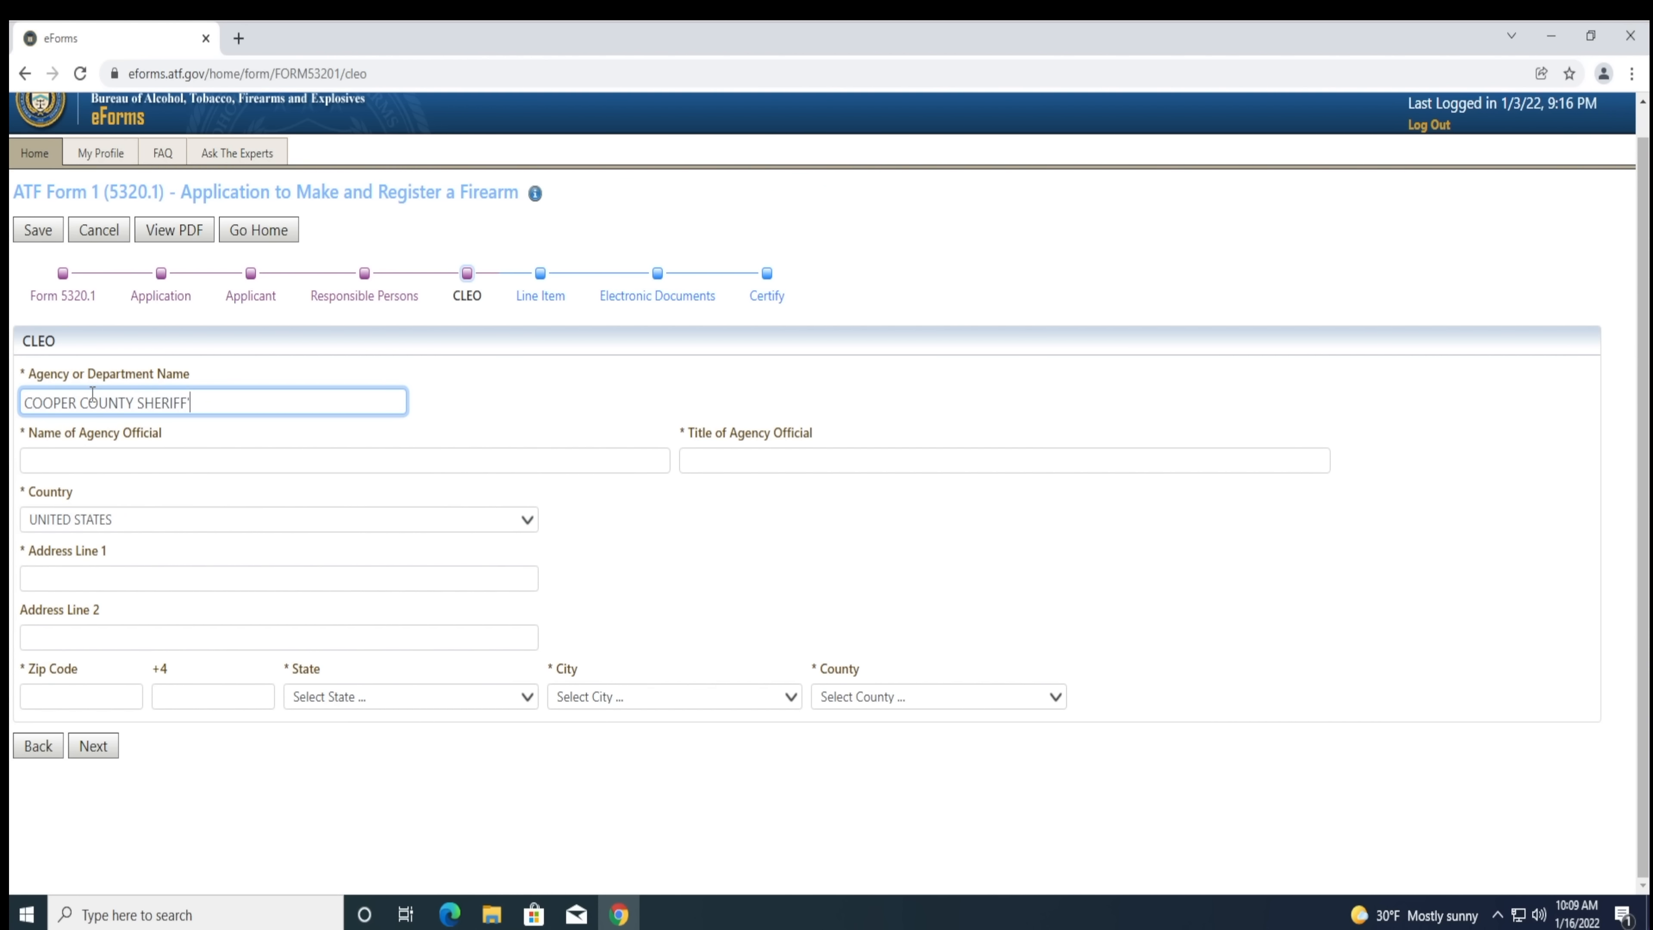
- Enter the agency official's name and set the official's title to SHERIFF
key(Tab)
text(JOE OFFICER)
key(Tab)
text(SHERIFF)
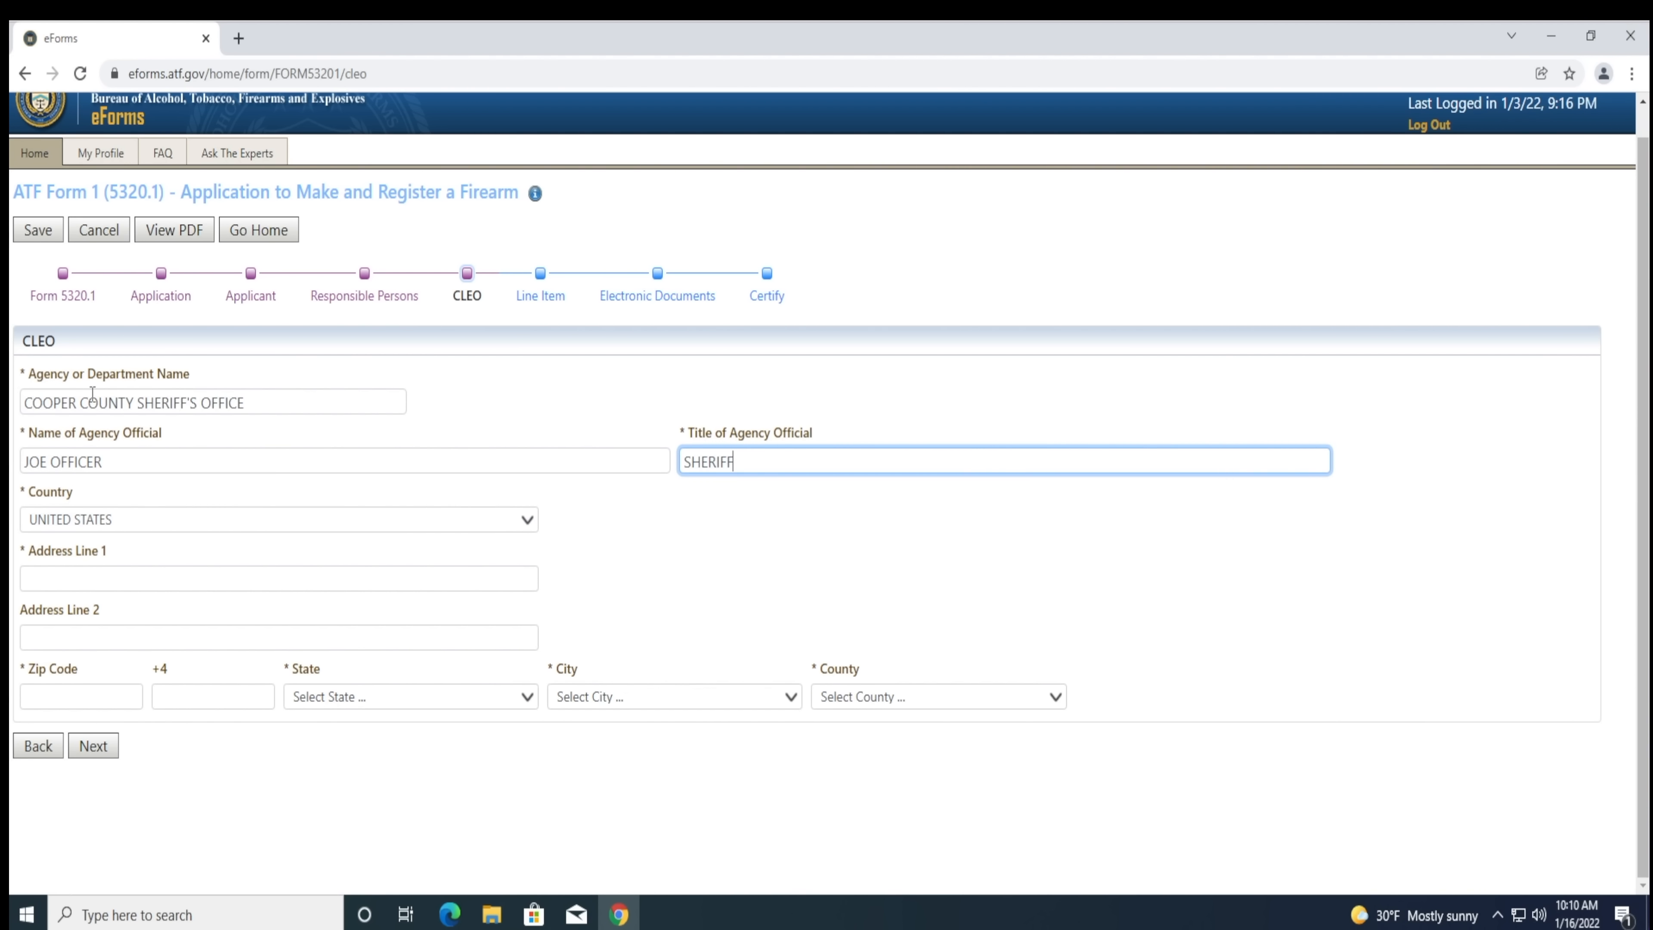
- Keep the country as is and enter the agency's street address and zip code
key(Tab)
key(Tab)
text(200 MAI)
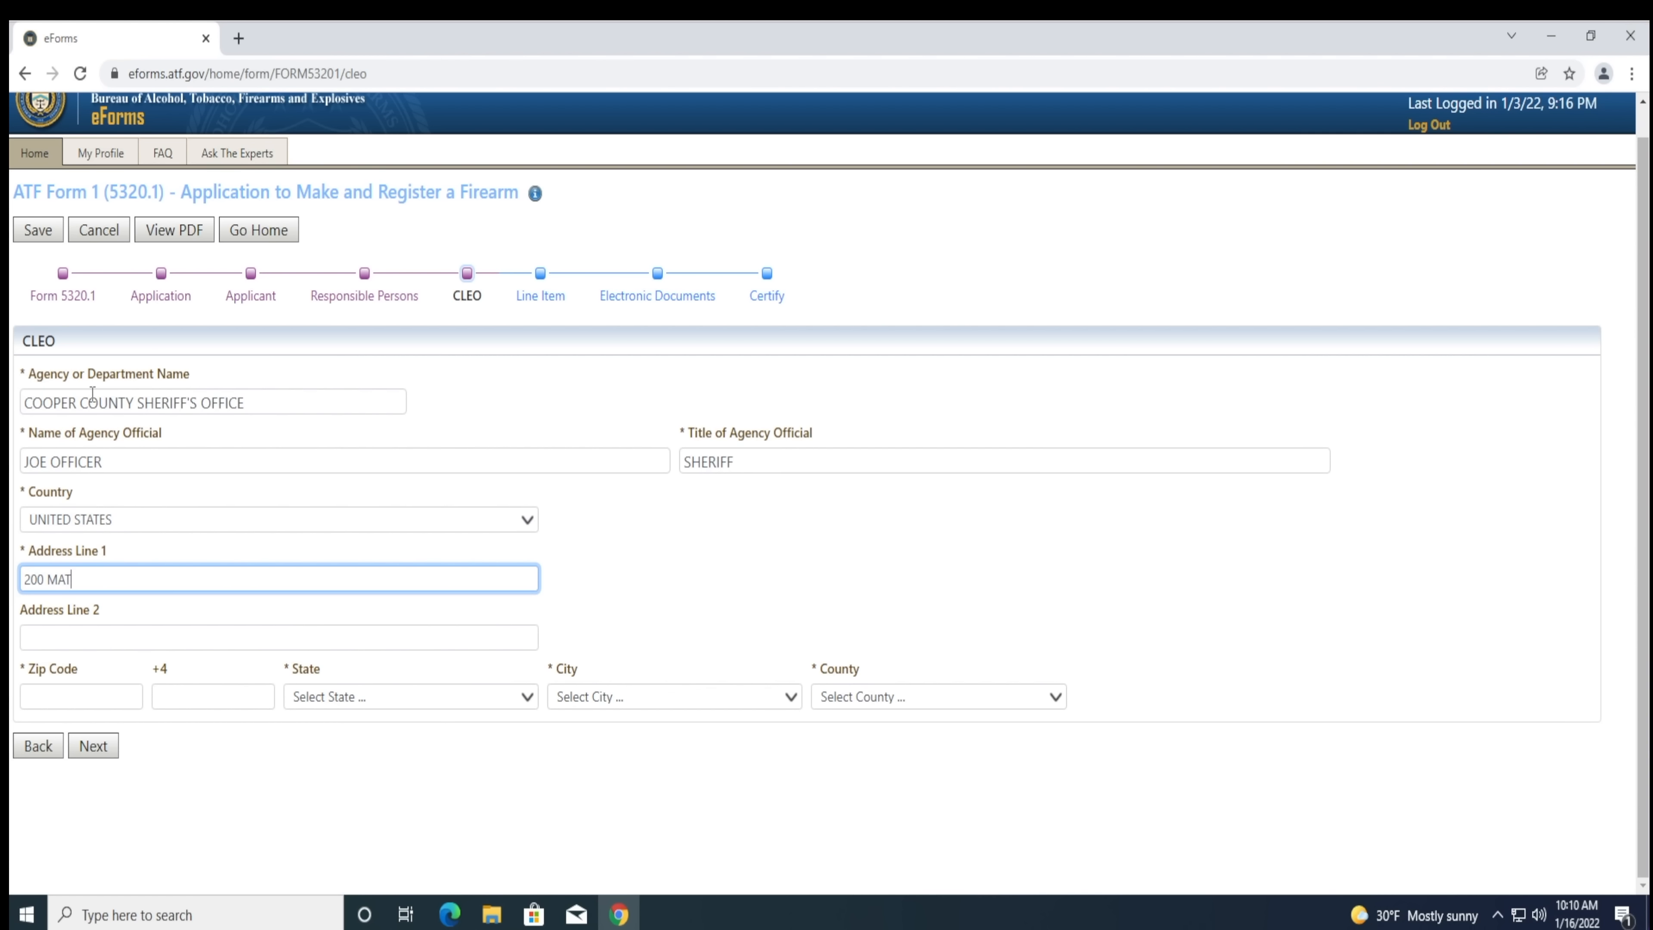
text(N ST)
key(Tab)
key(Tab)
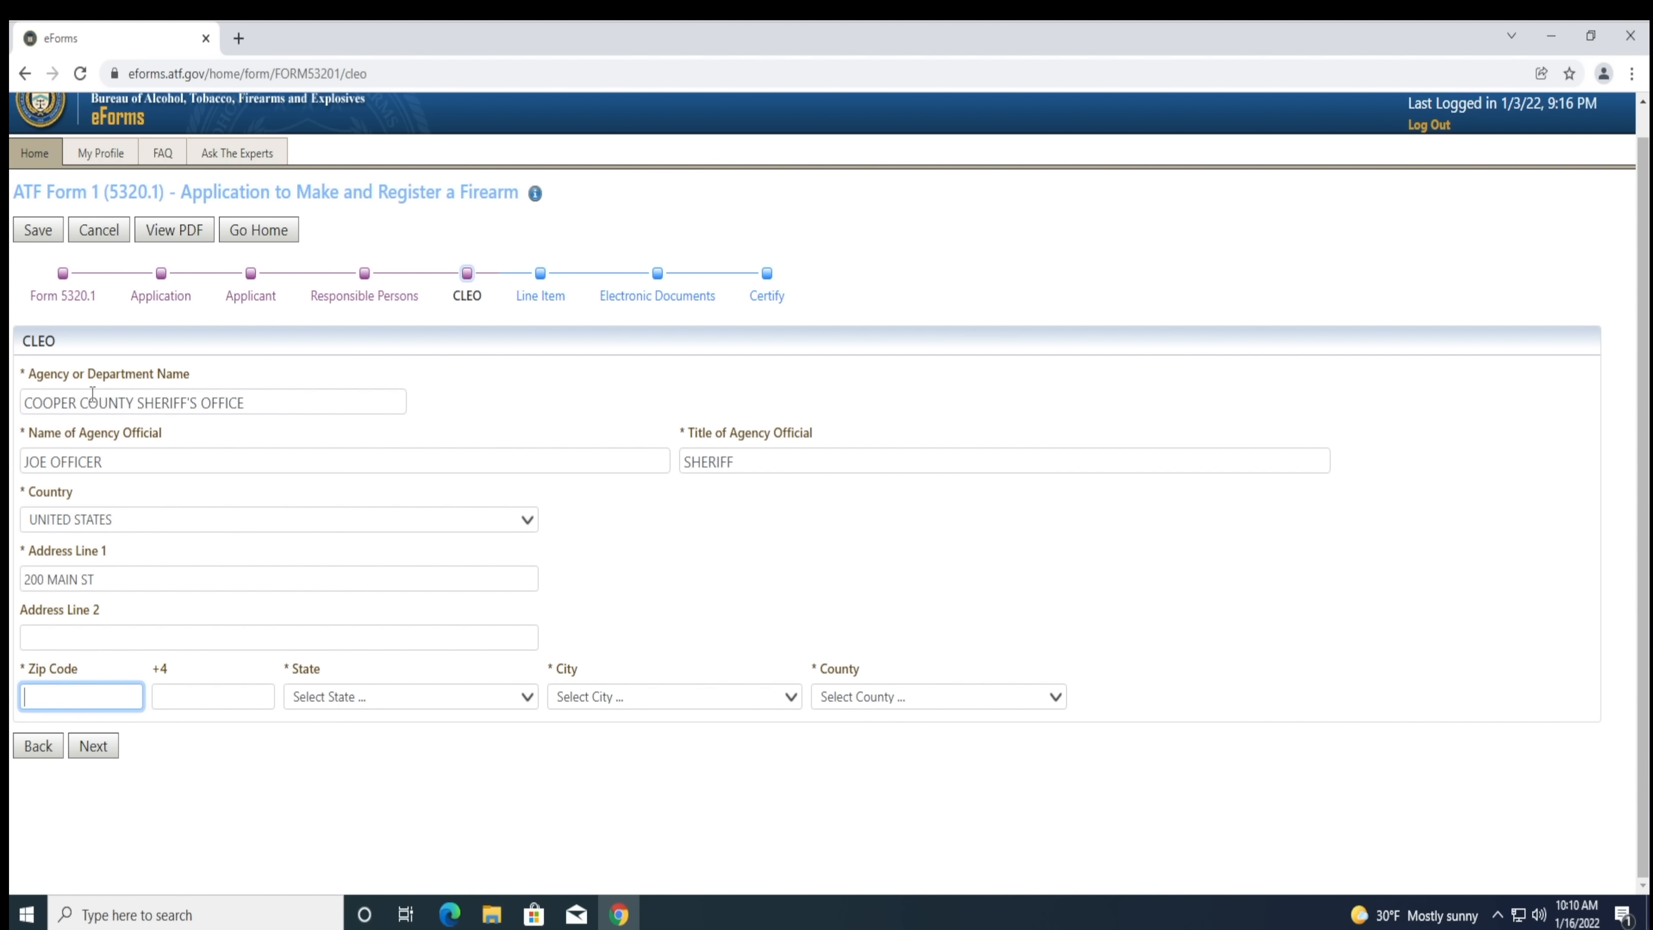
text(65233)
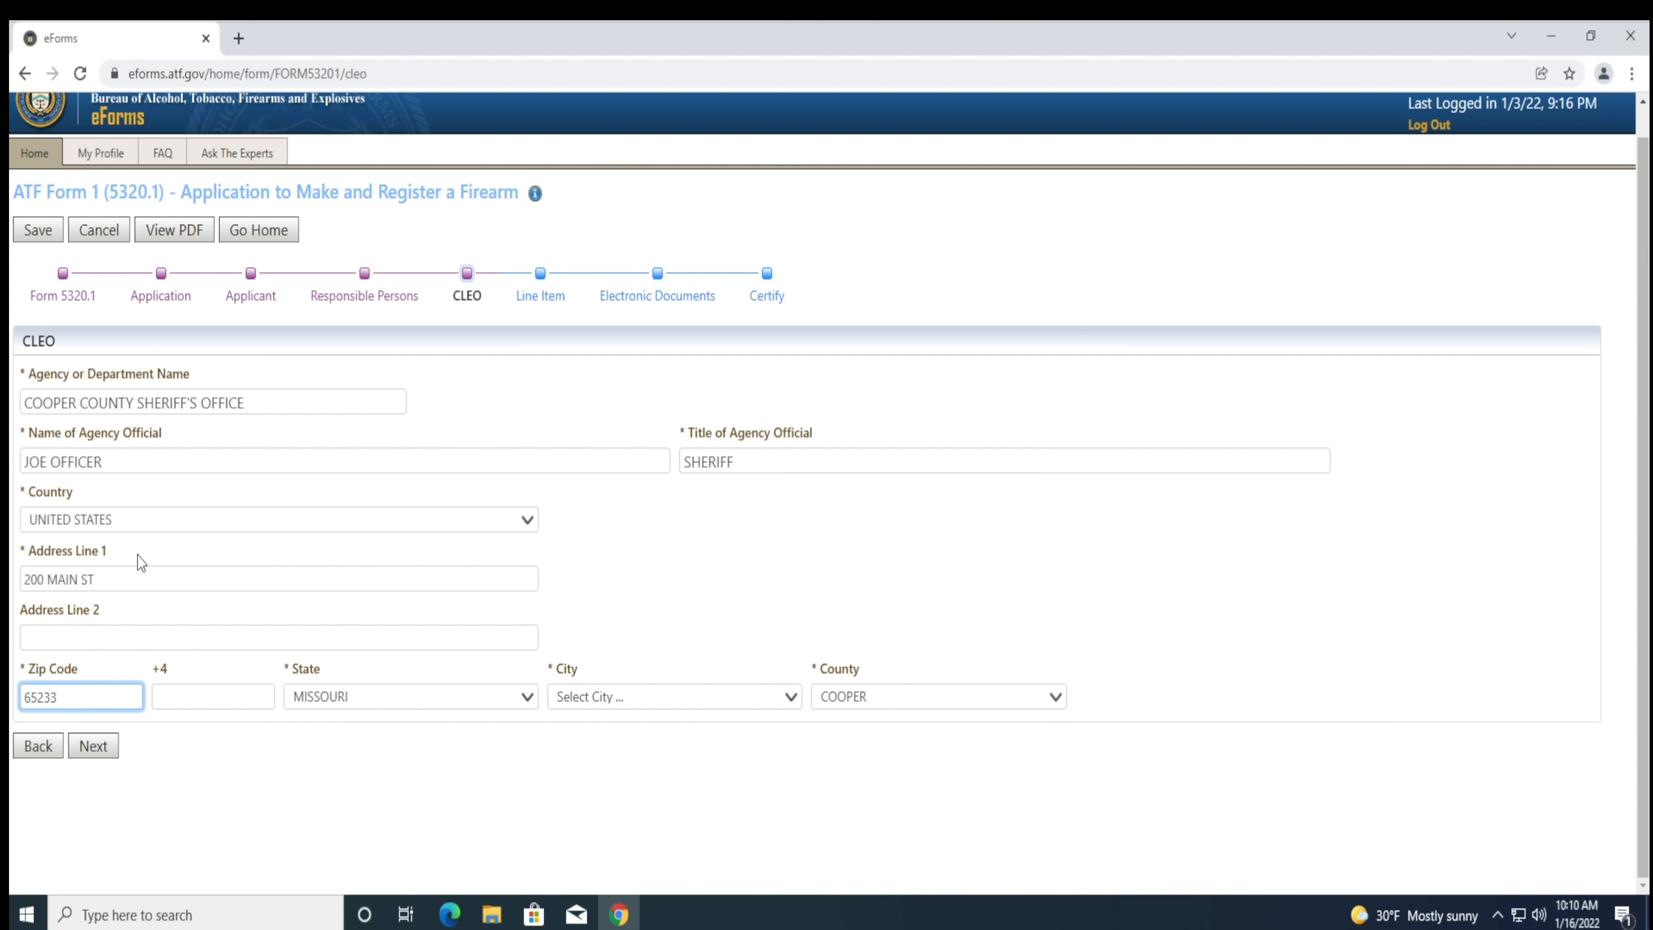
- Select the agency's city, leave the zip code's +4 extension blank, and continue to the Line Item page
click(764, 695)
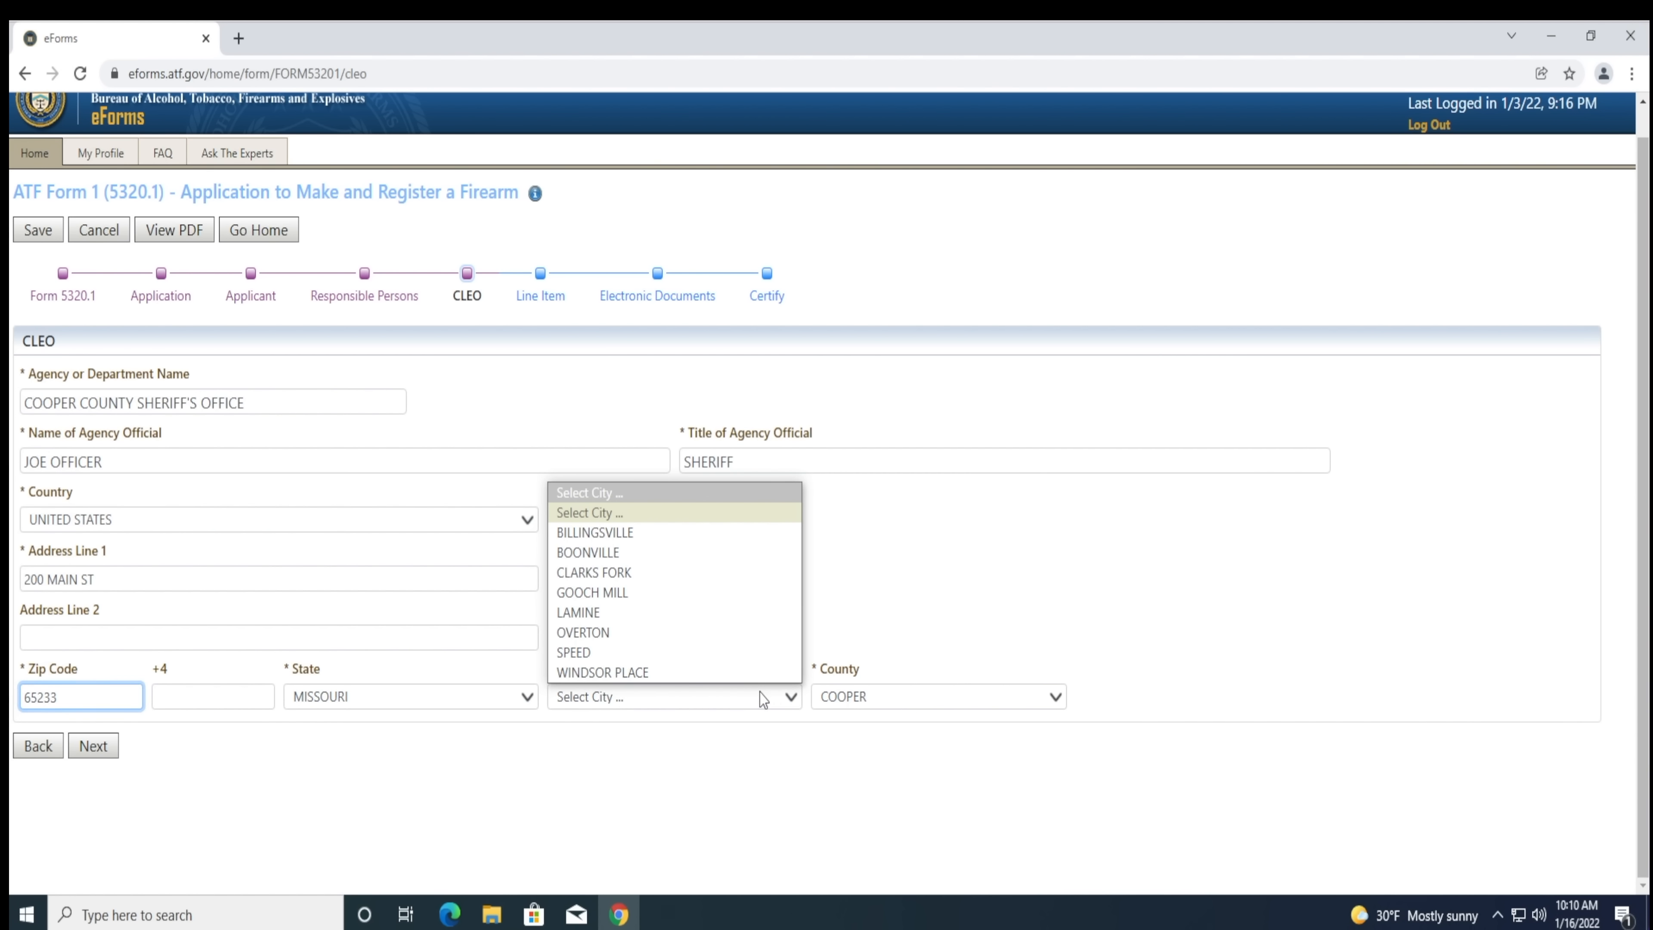
click(645, 553)
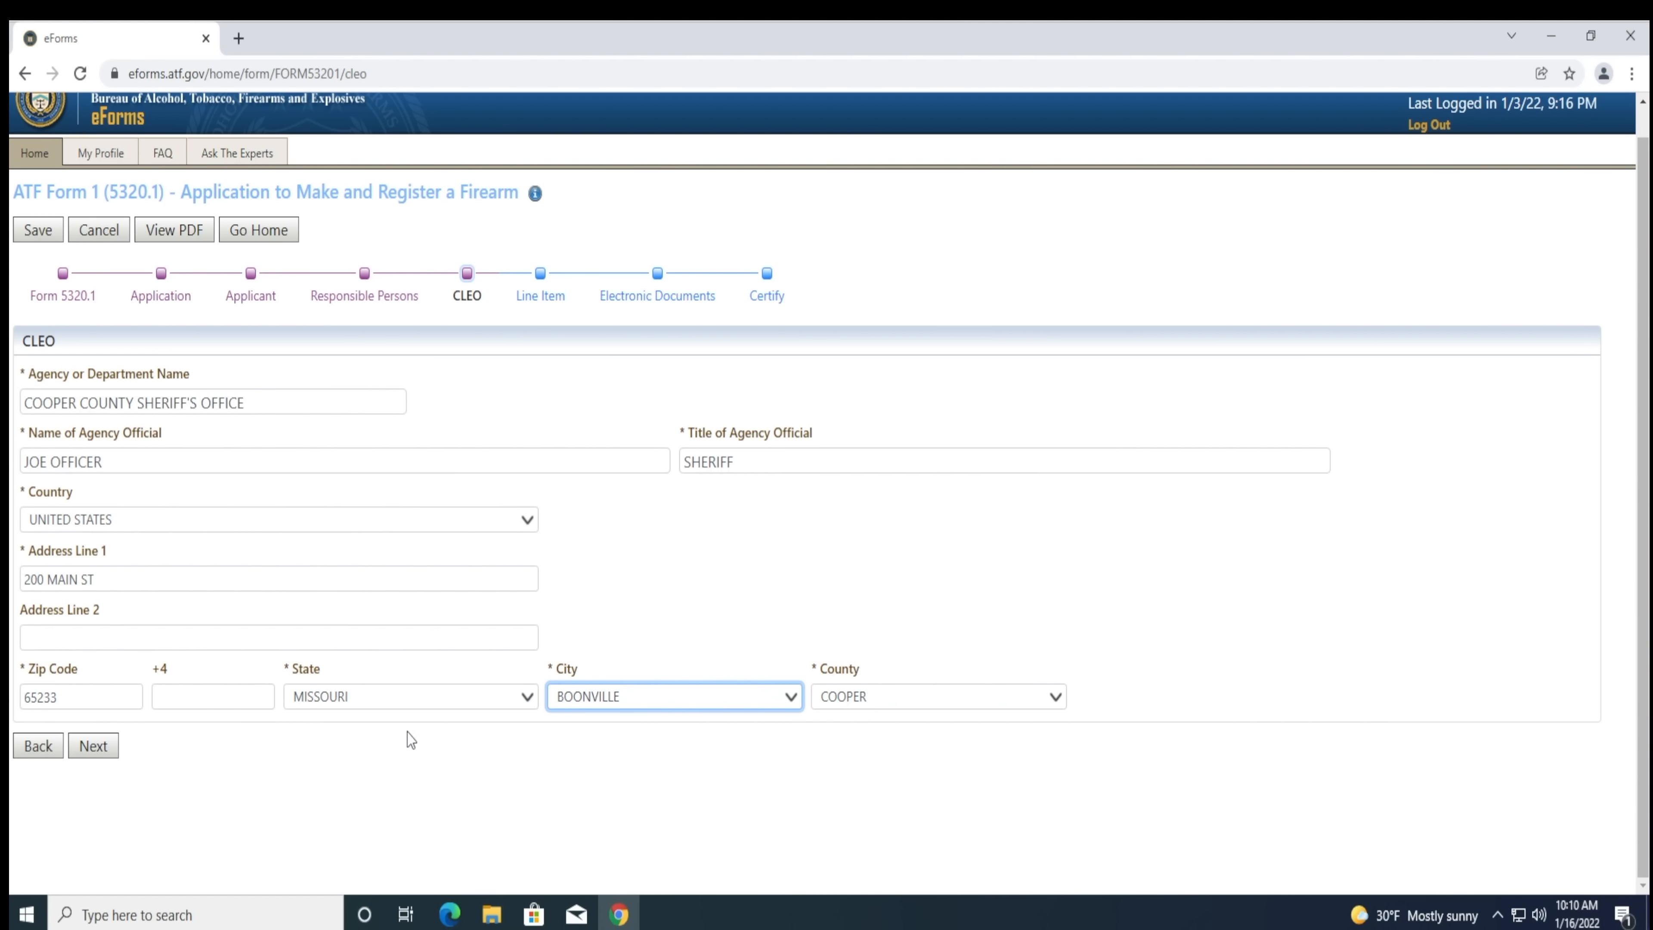
click(191, 700)
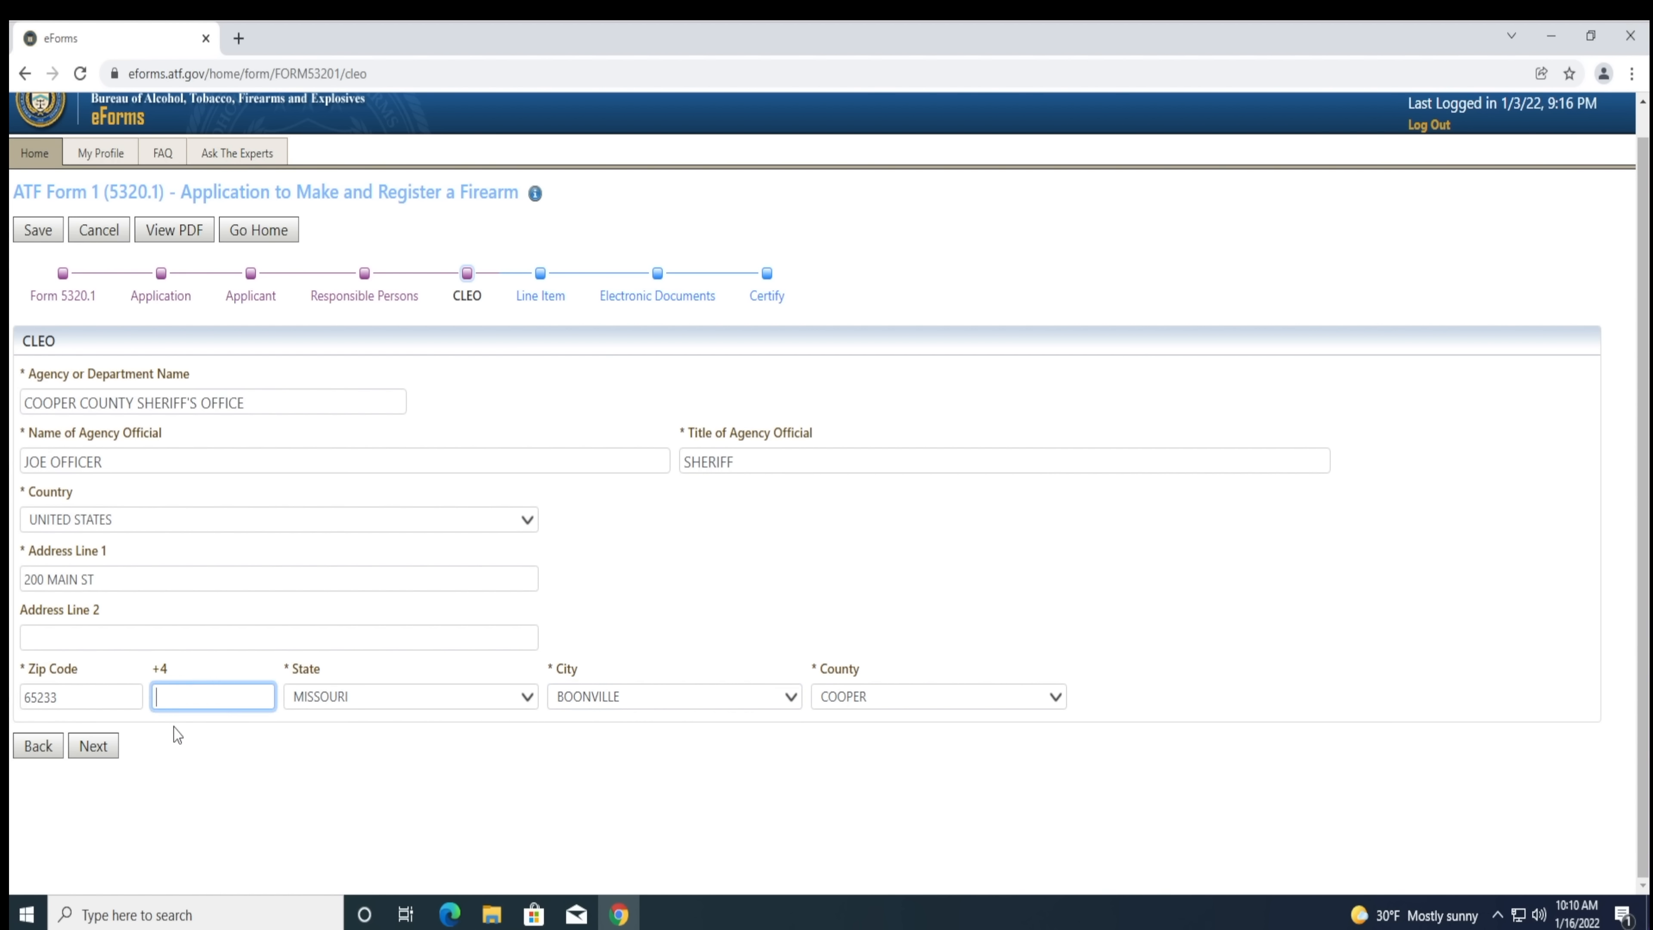
click(138, 769)
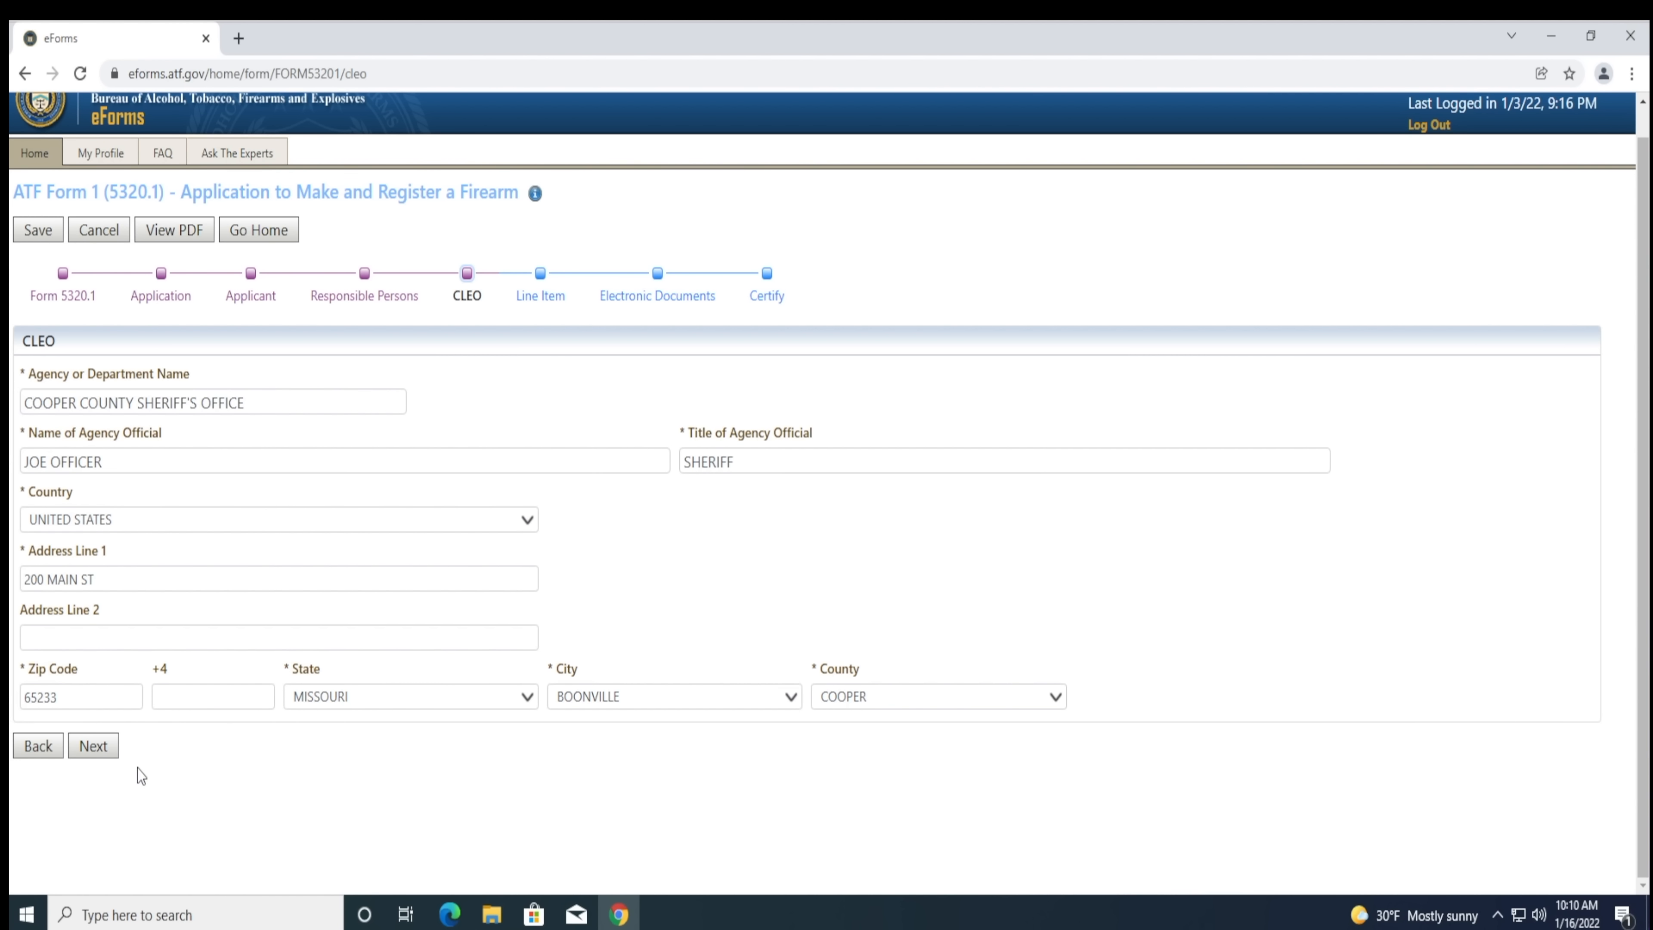
click(107, 754)
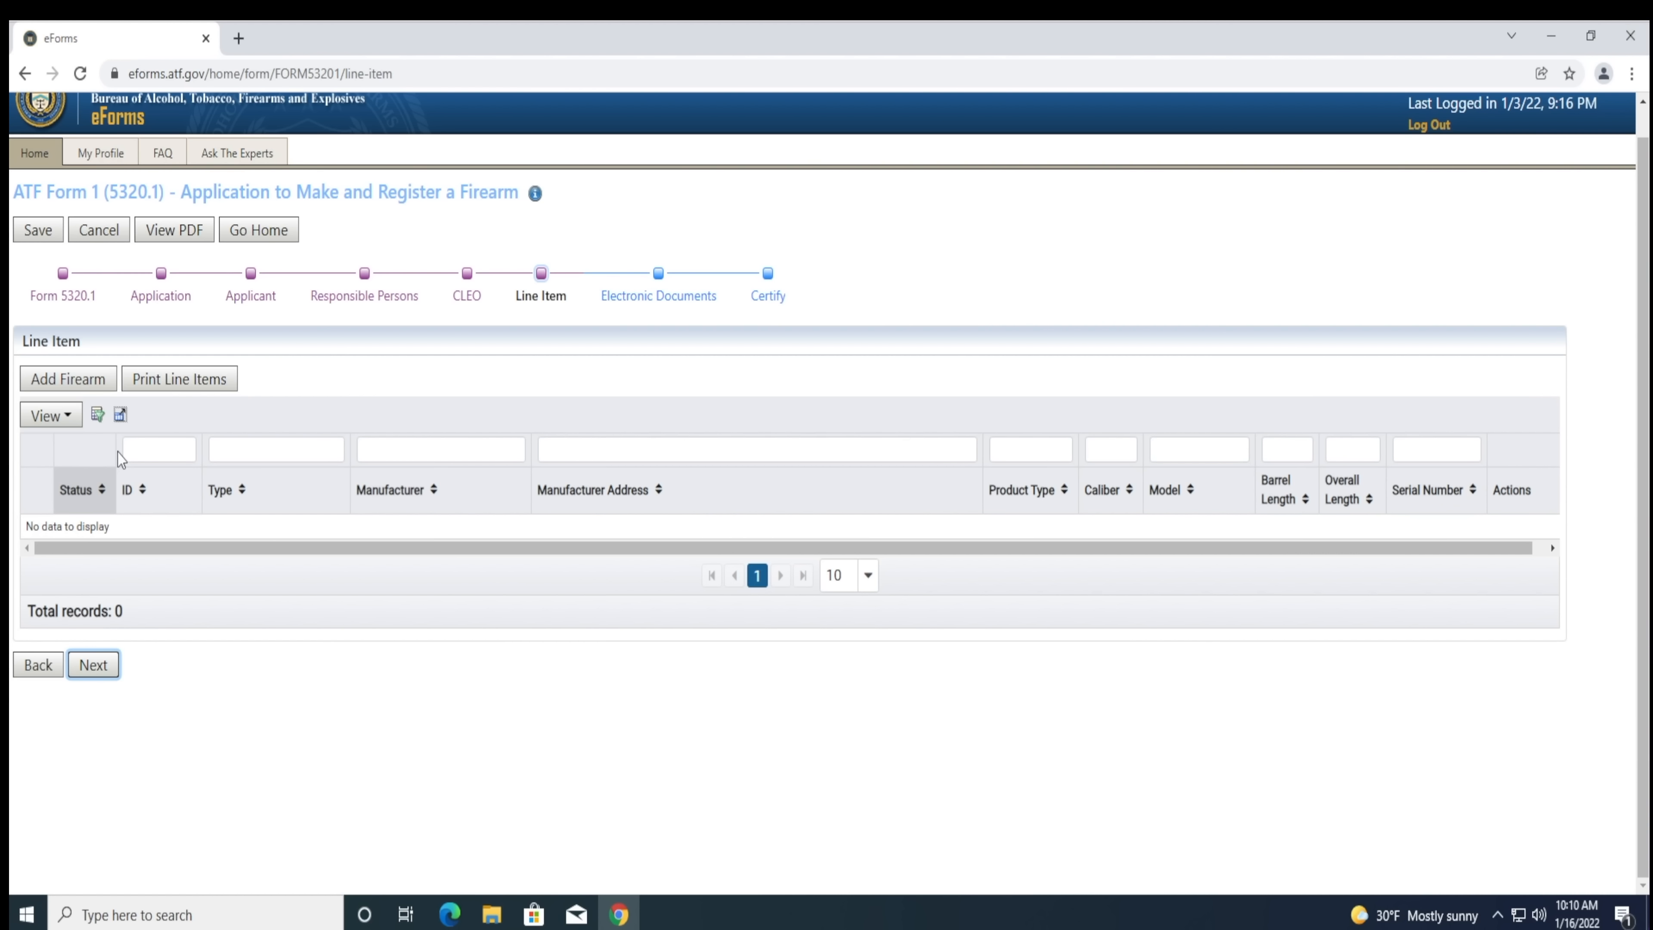
- Add a firearm line item and select and verify PALMETTO STATE ARMORY as the manufacturer by name
click(104, 384)
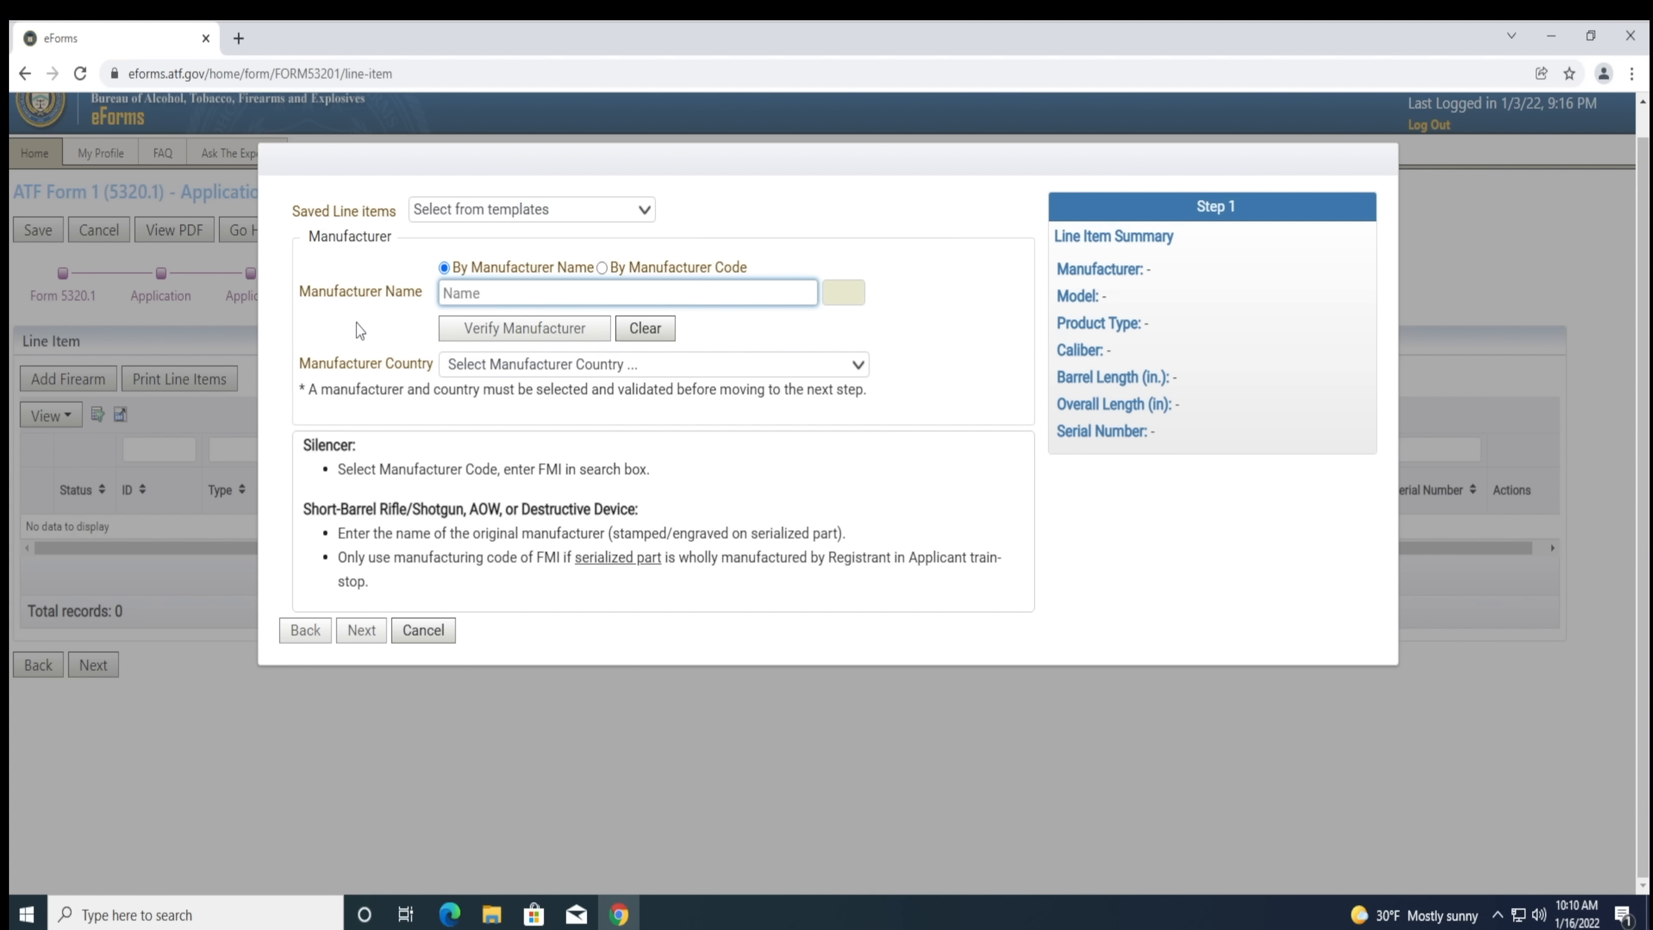
text(PA)
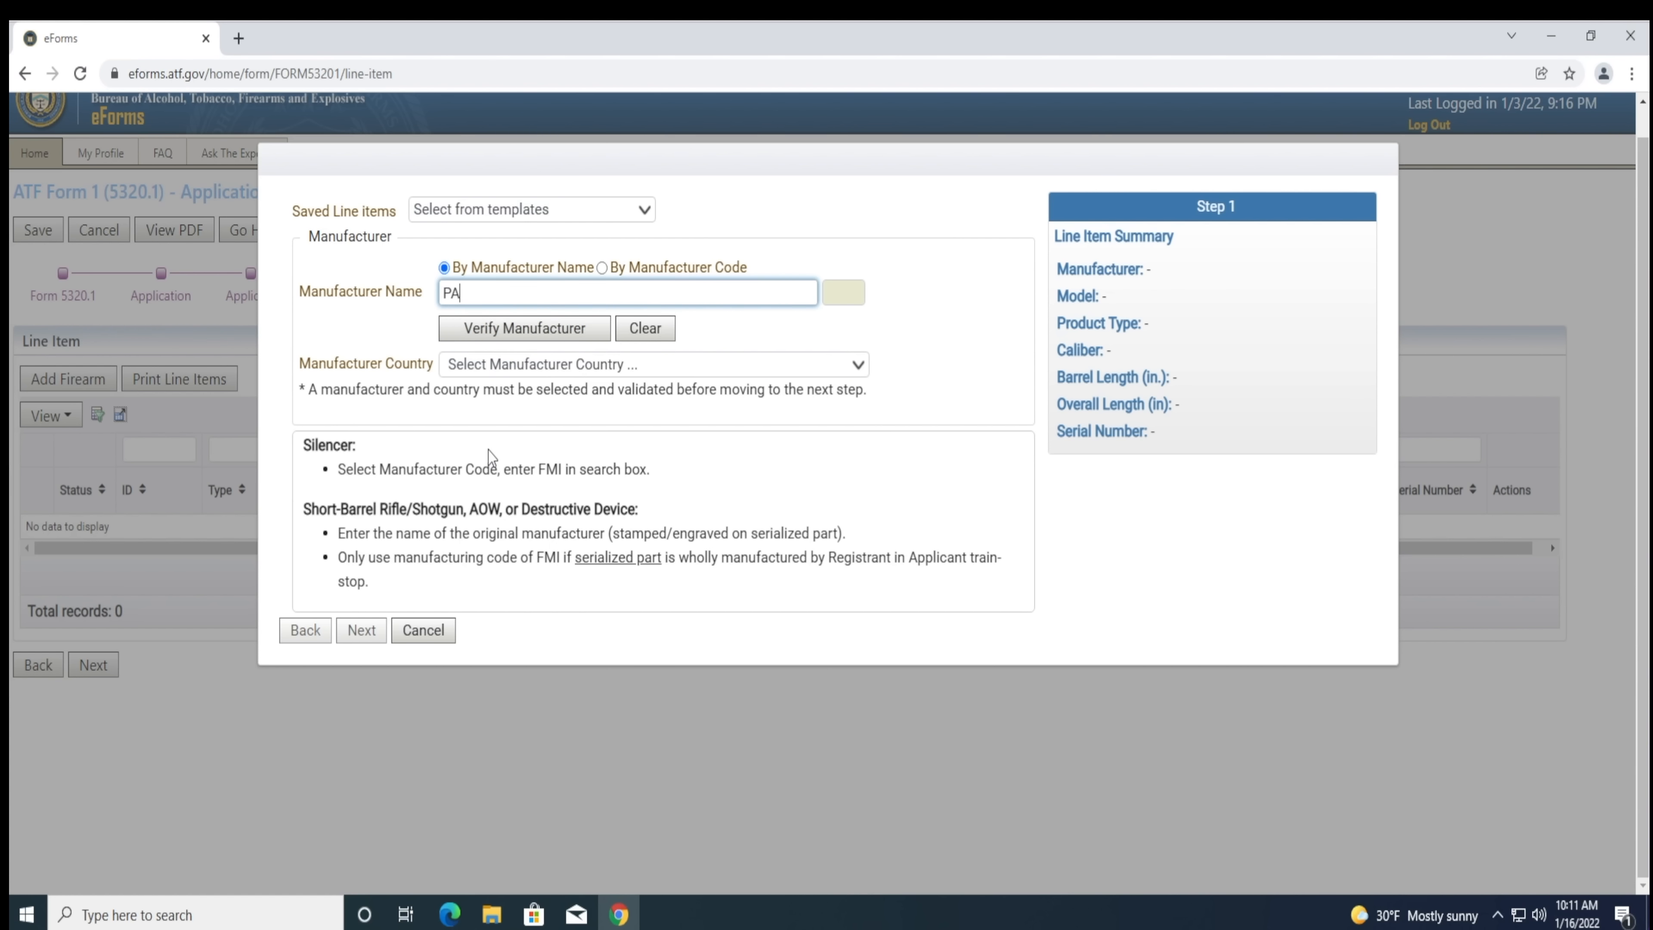
text(LM)
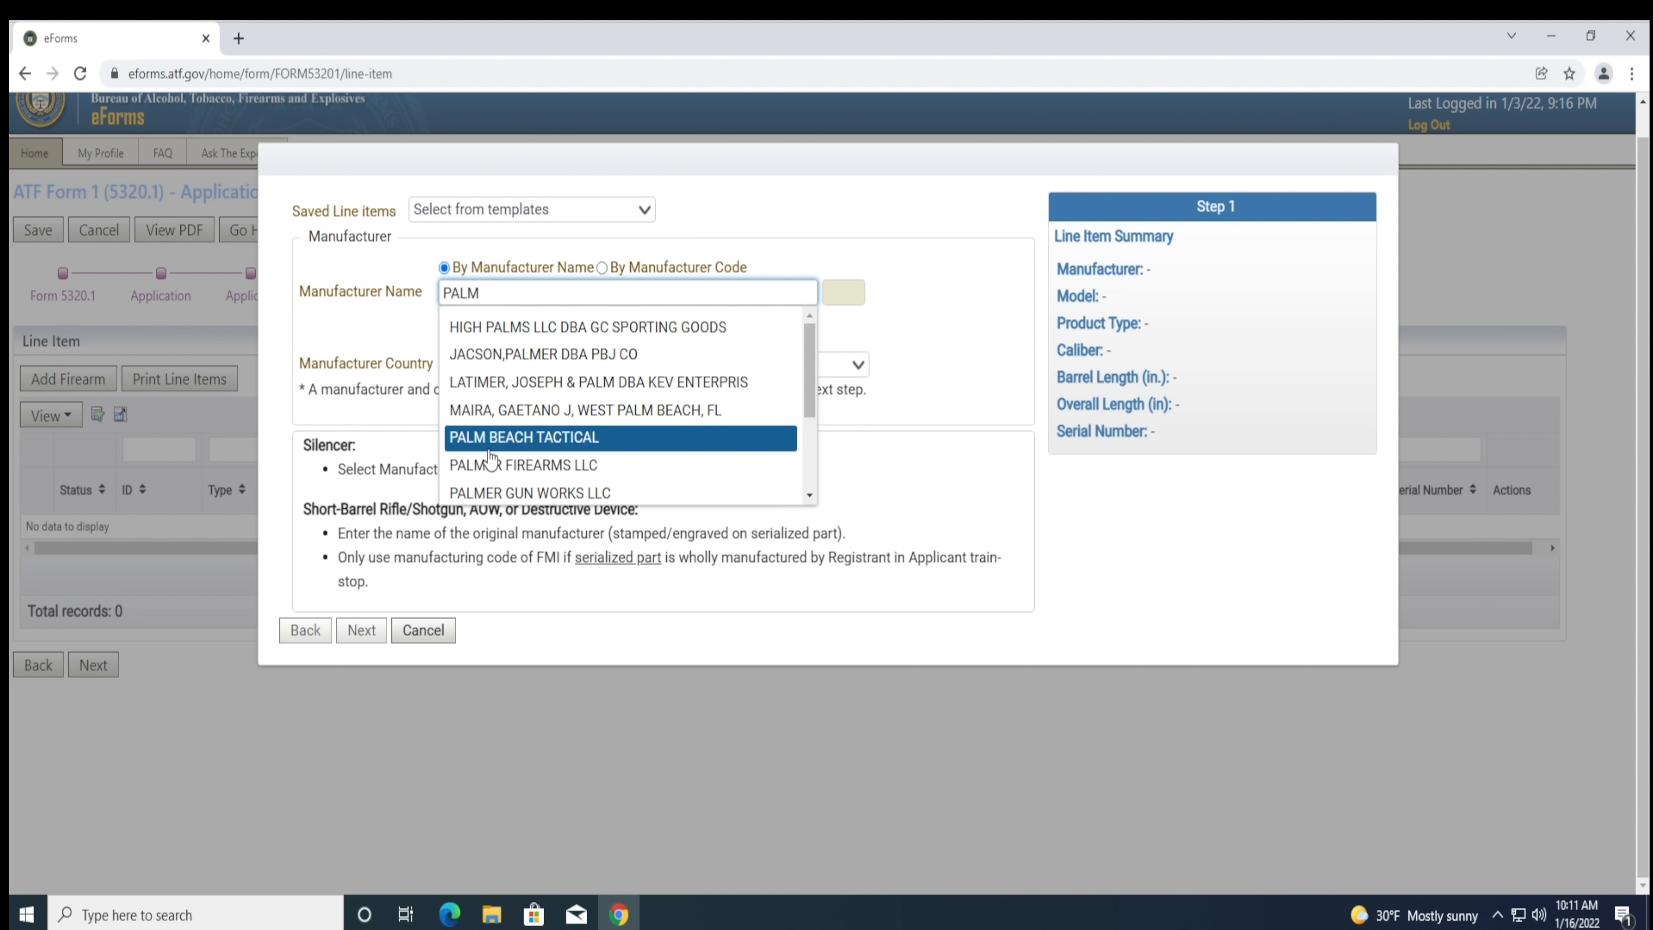
text(ETT)
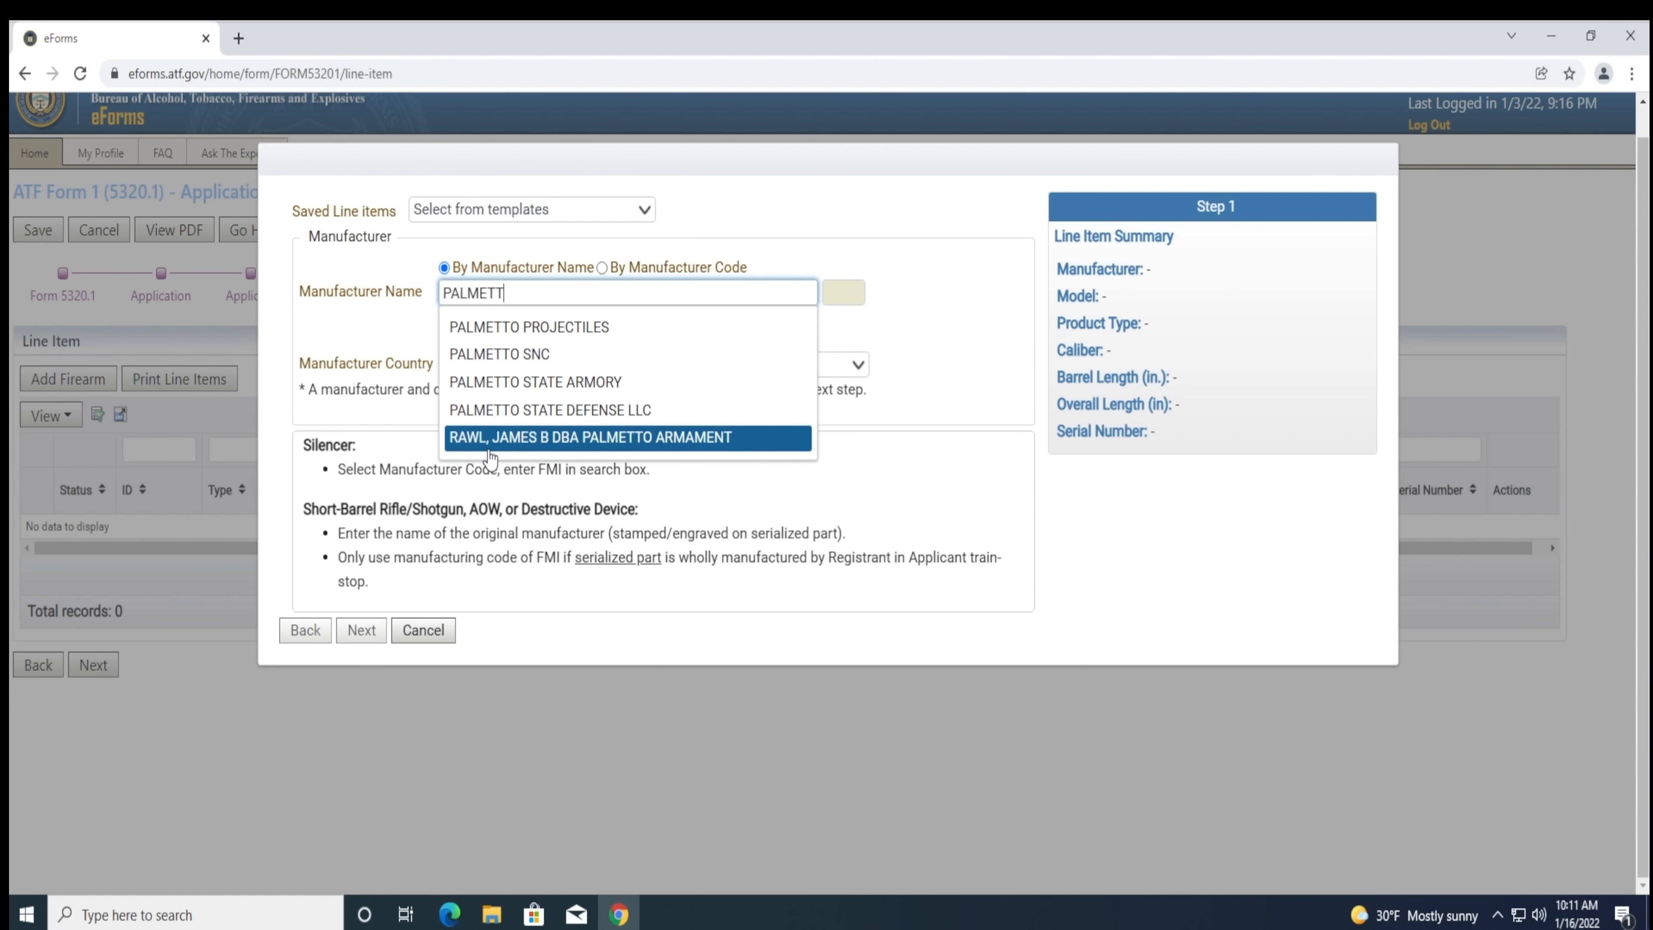
text(O STATE)
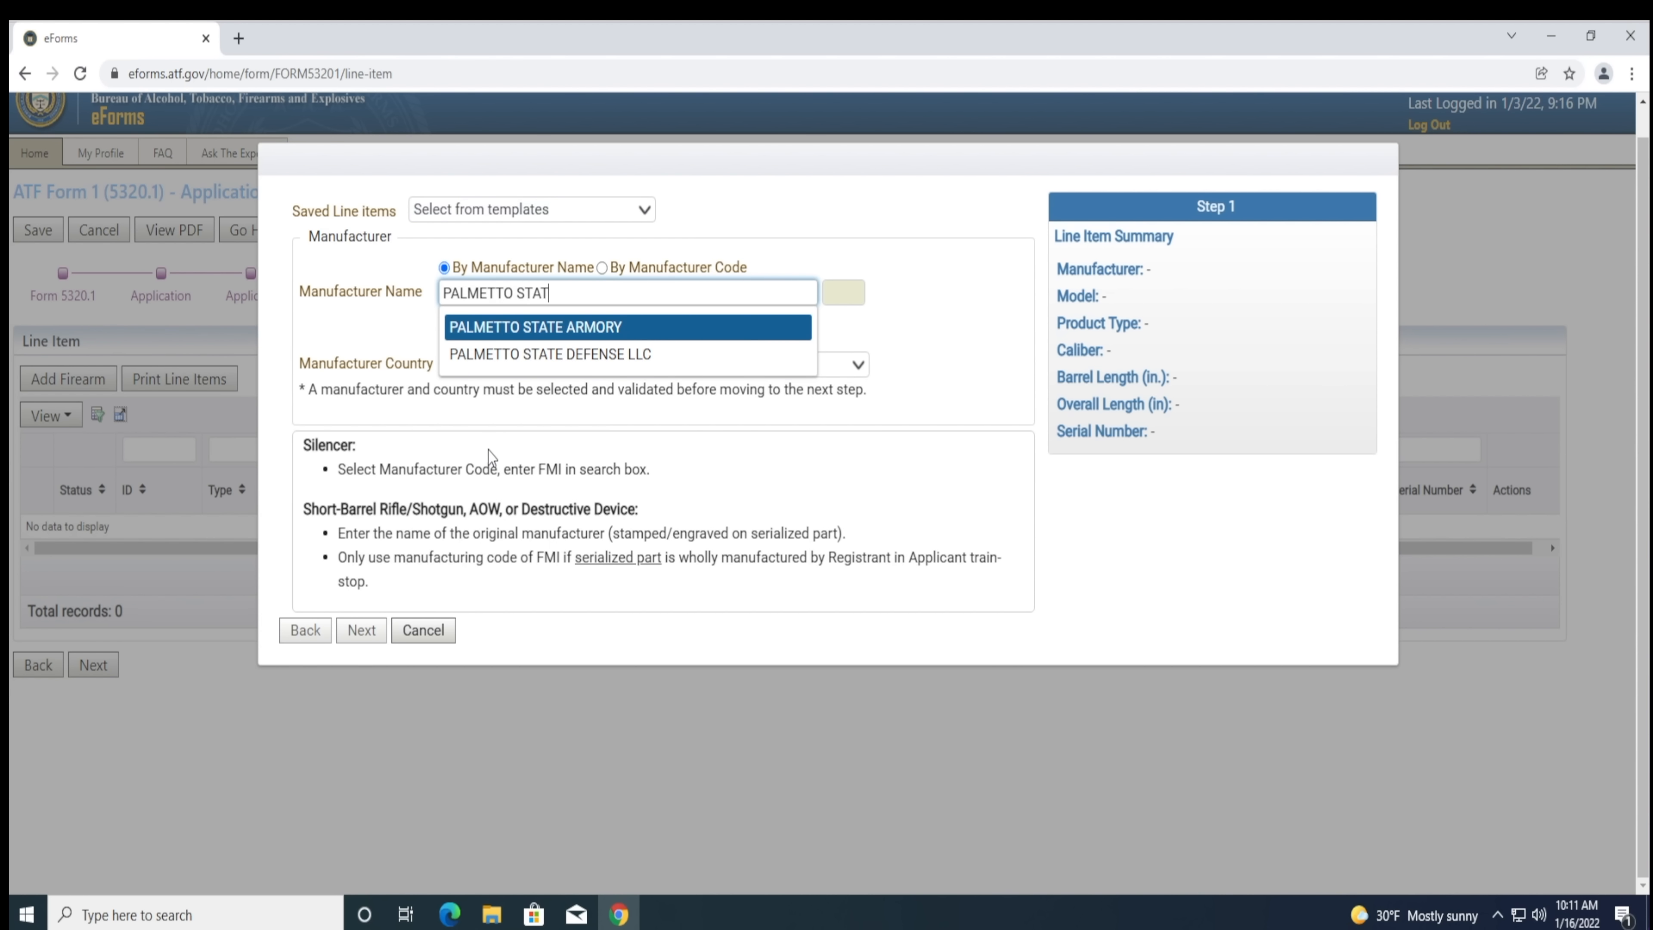
click(505, 328)
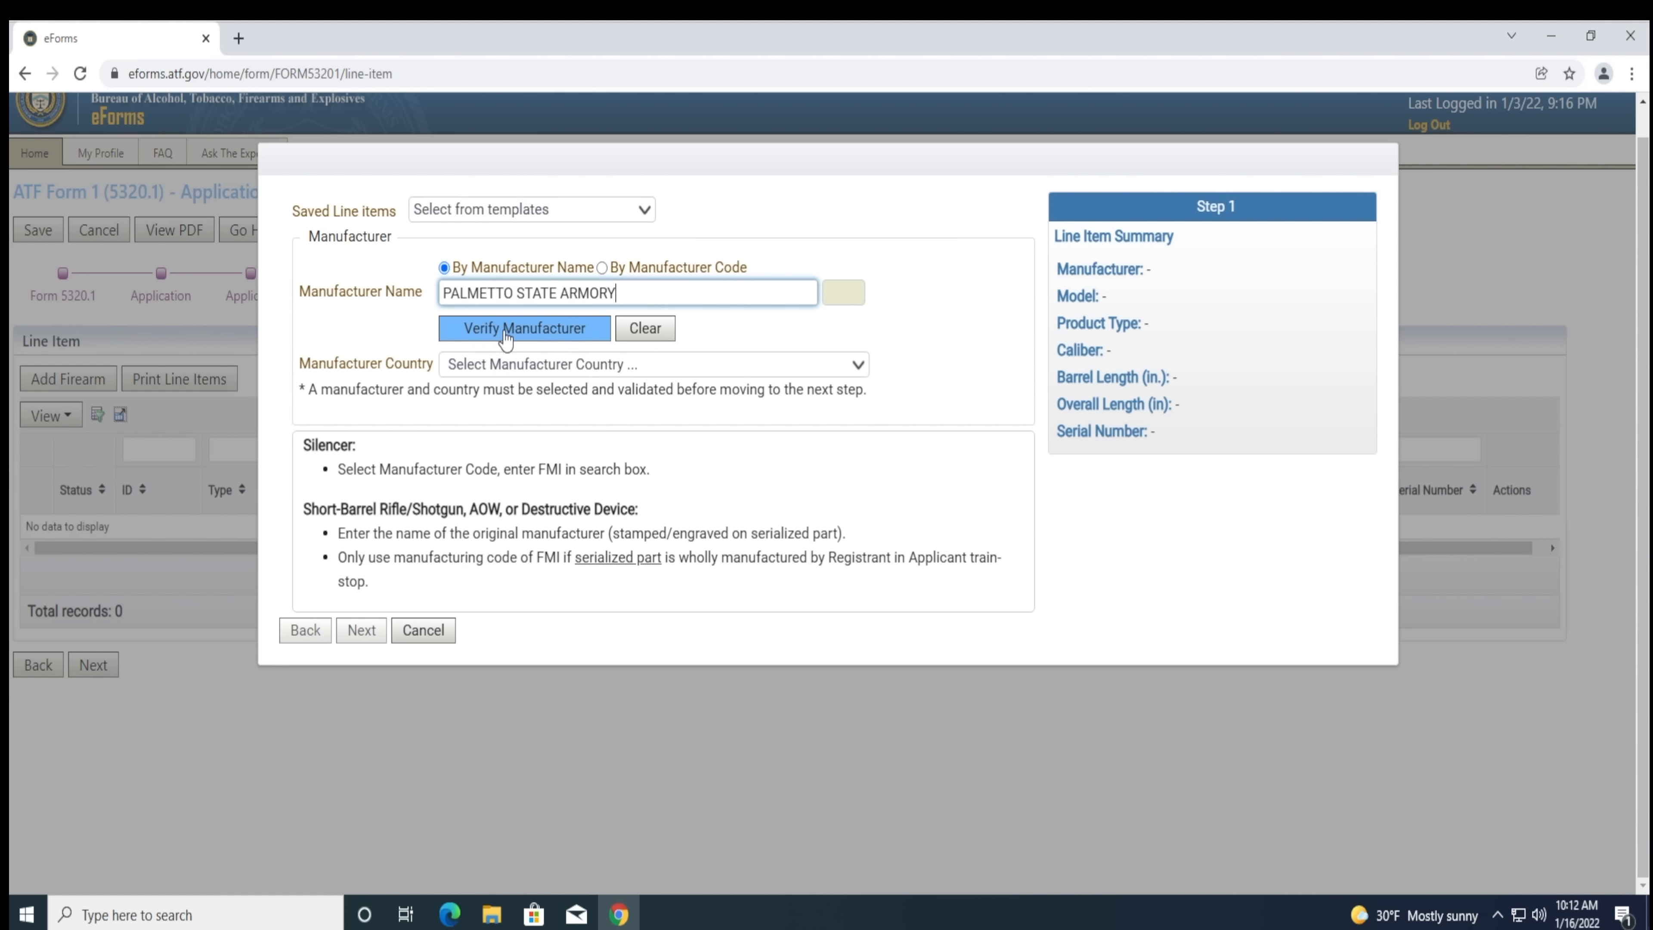
click(503, 339)
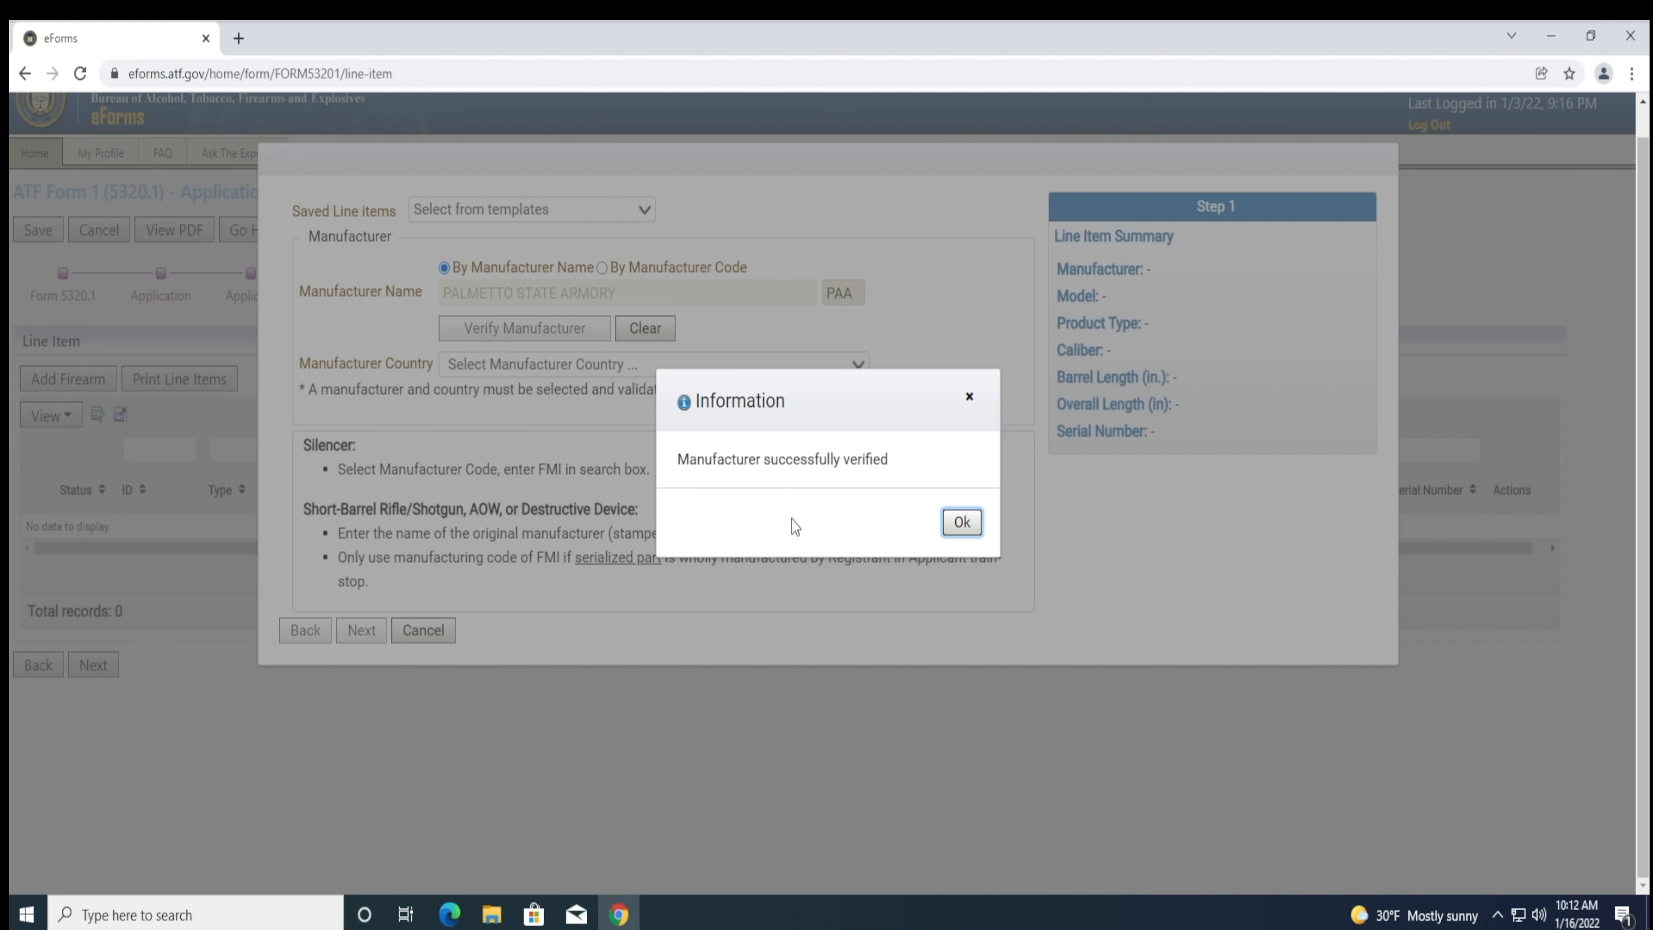
click(957, 535)
click(956, 528)
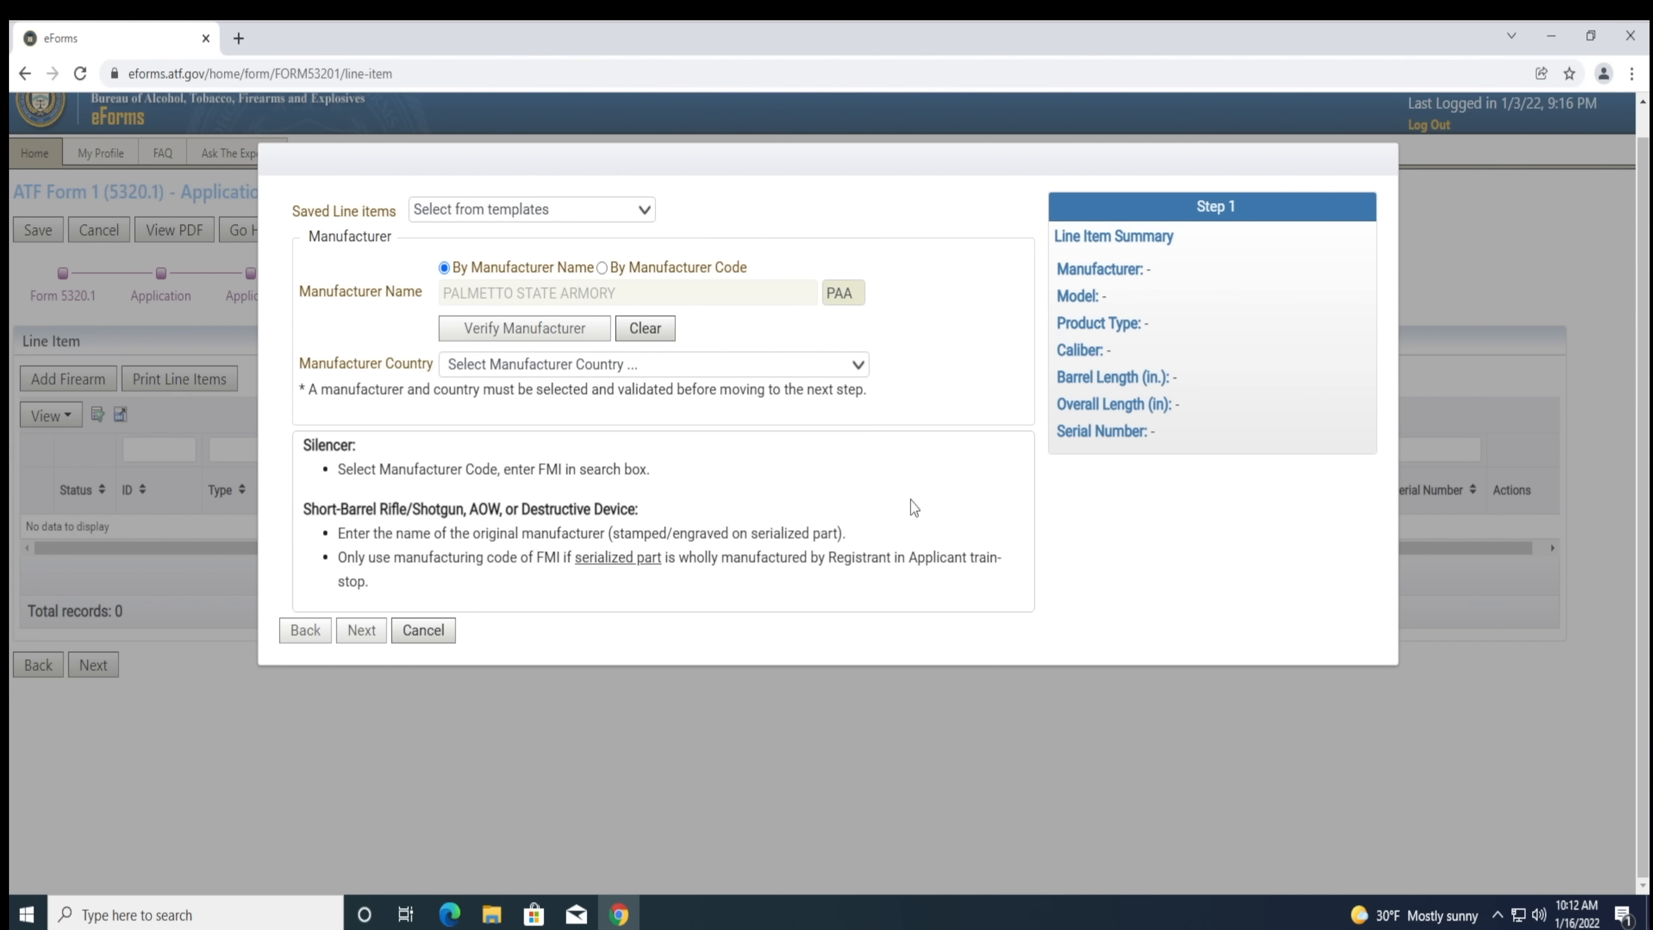
- Set the manufacturer country to UNITED STATES and continue to the firearm's detail page
click(565, 369)
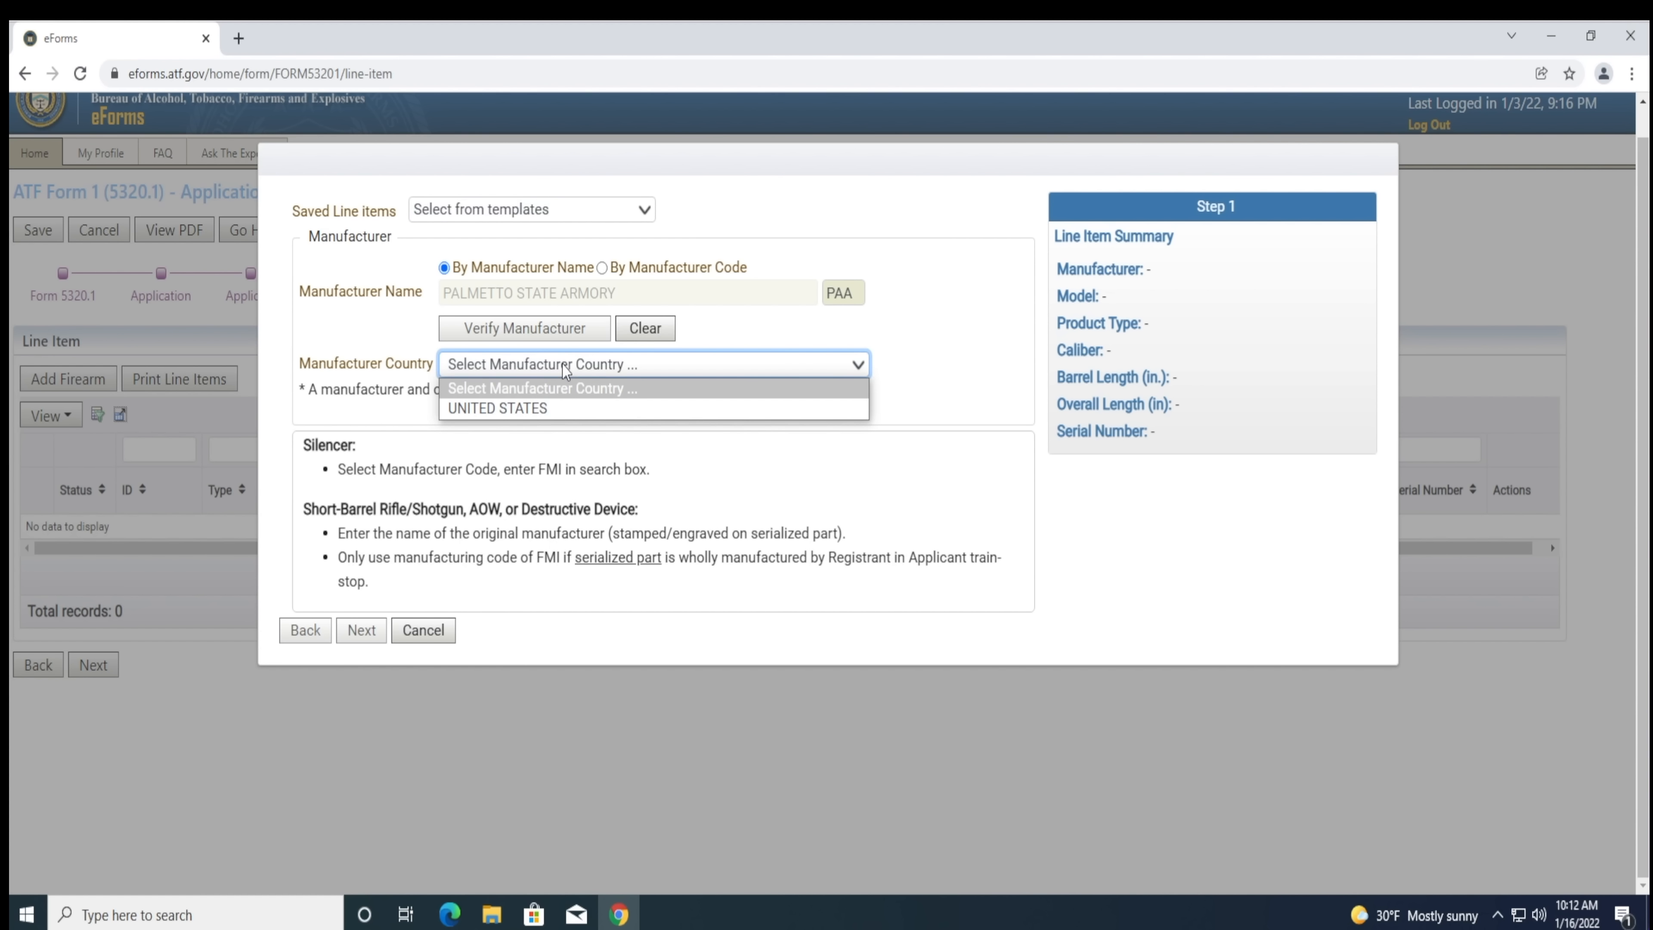
click(544, 408)
click(361, 629)
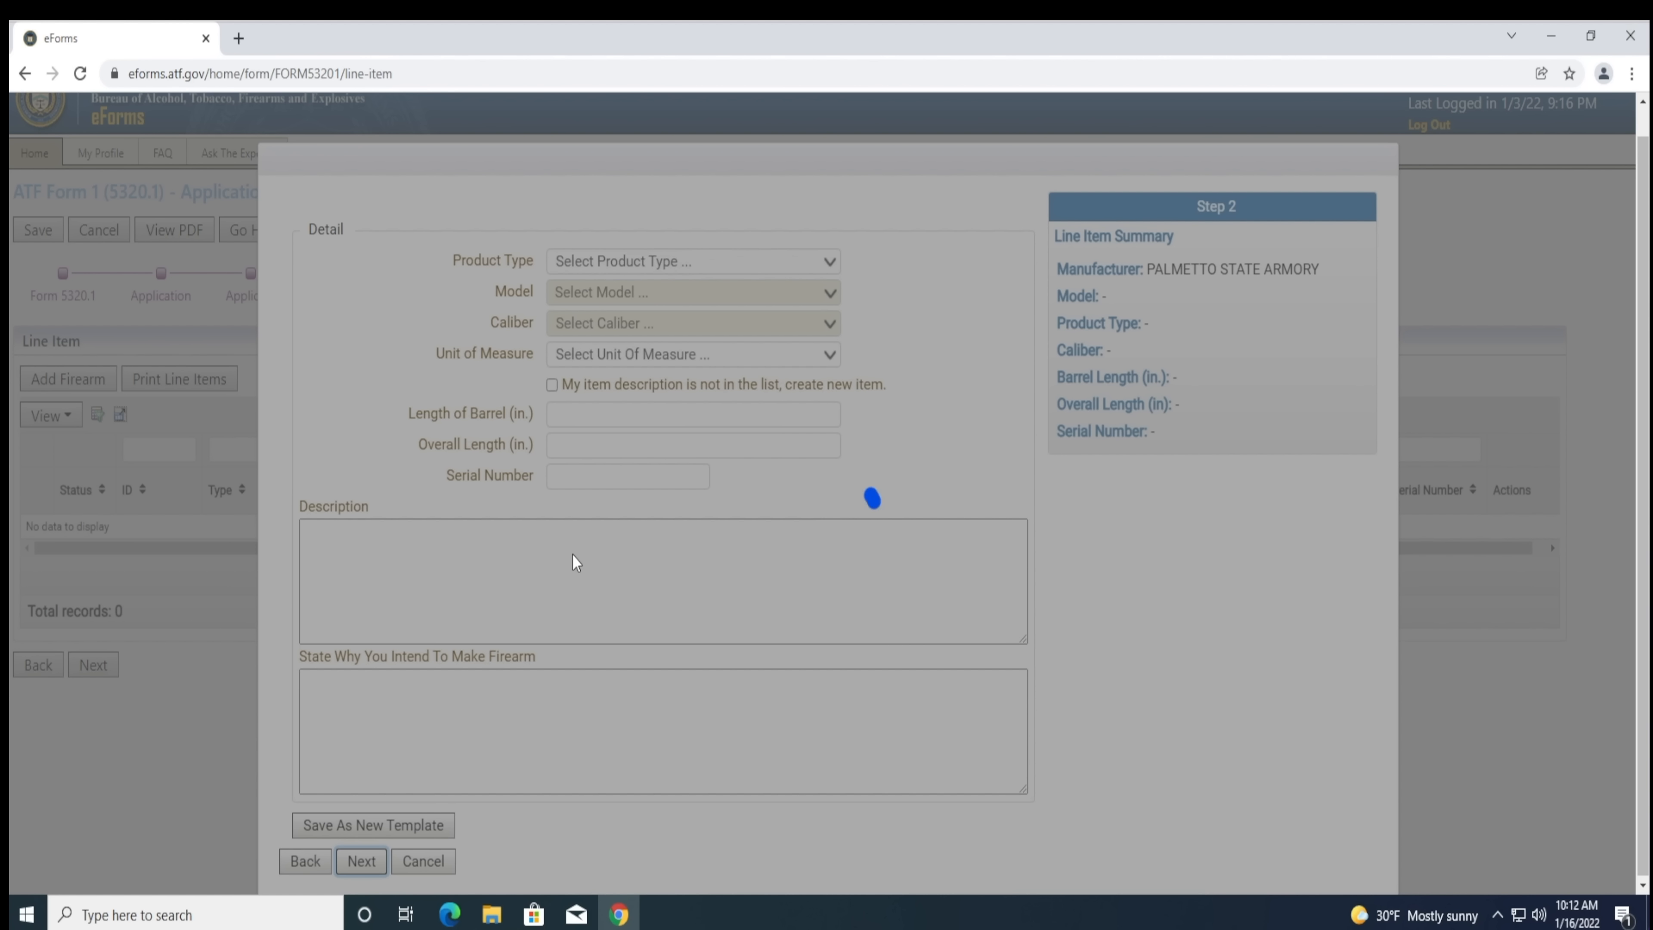
- Set the product type to SHORT BARRELED RIFLE and browse the available models
click(829, 261)
click(651, 368)
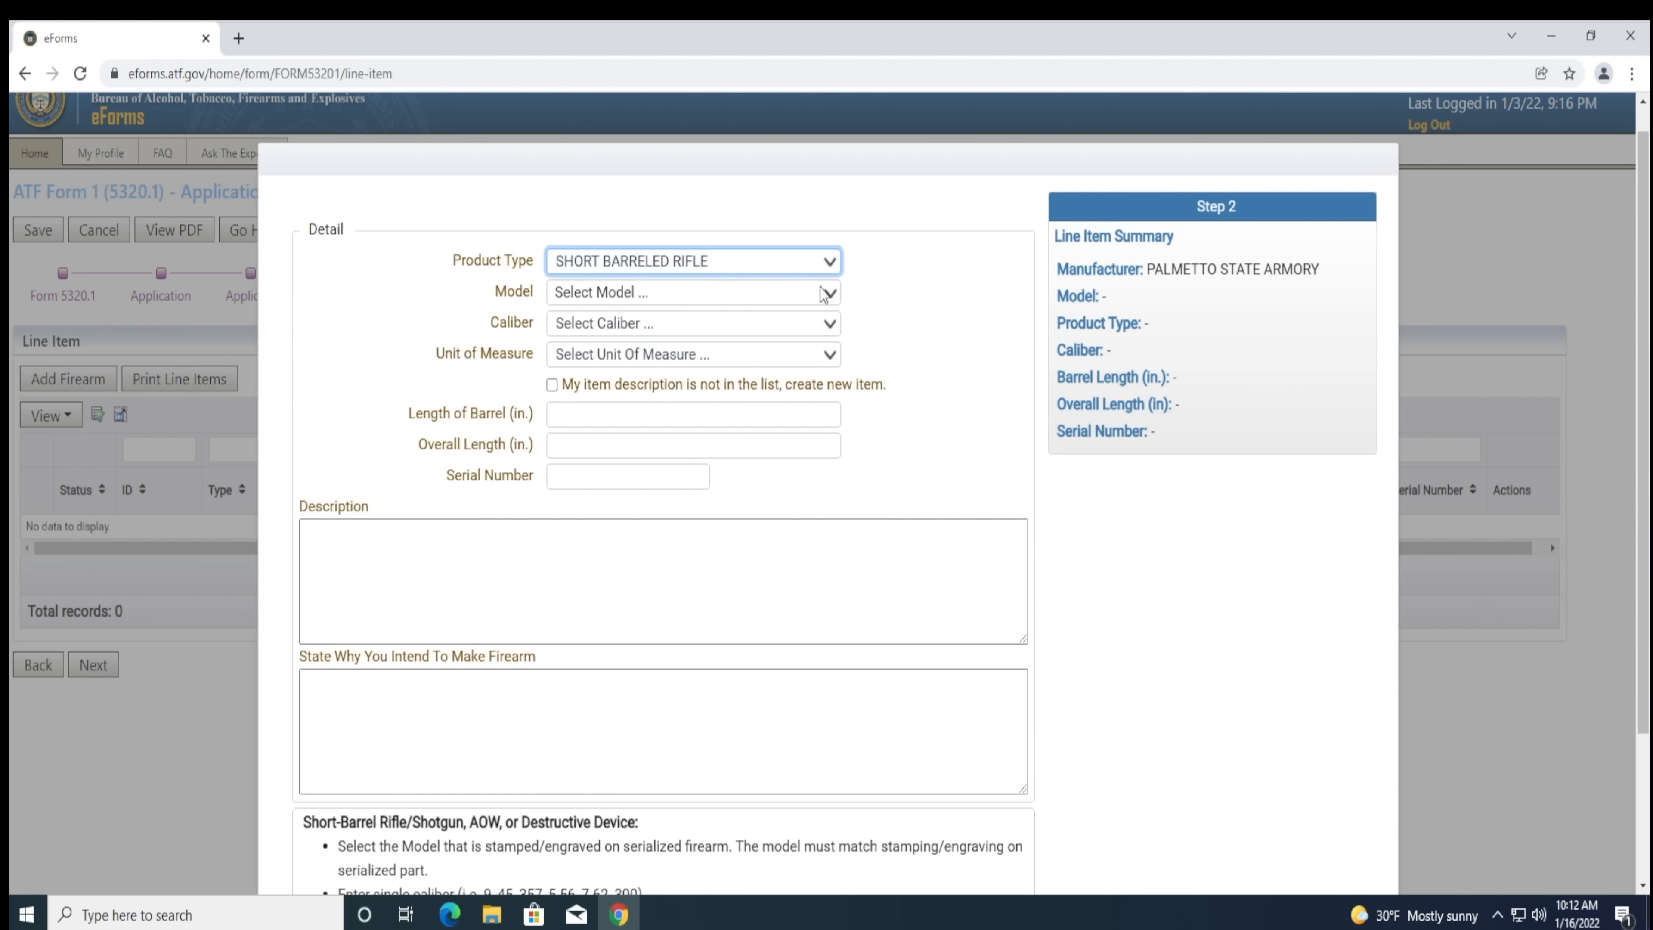
click(794, 293)
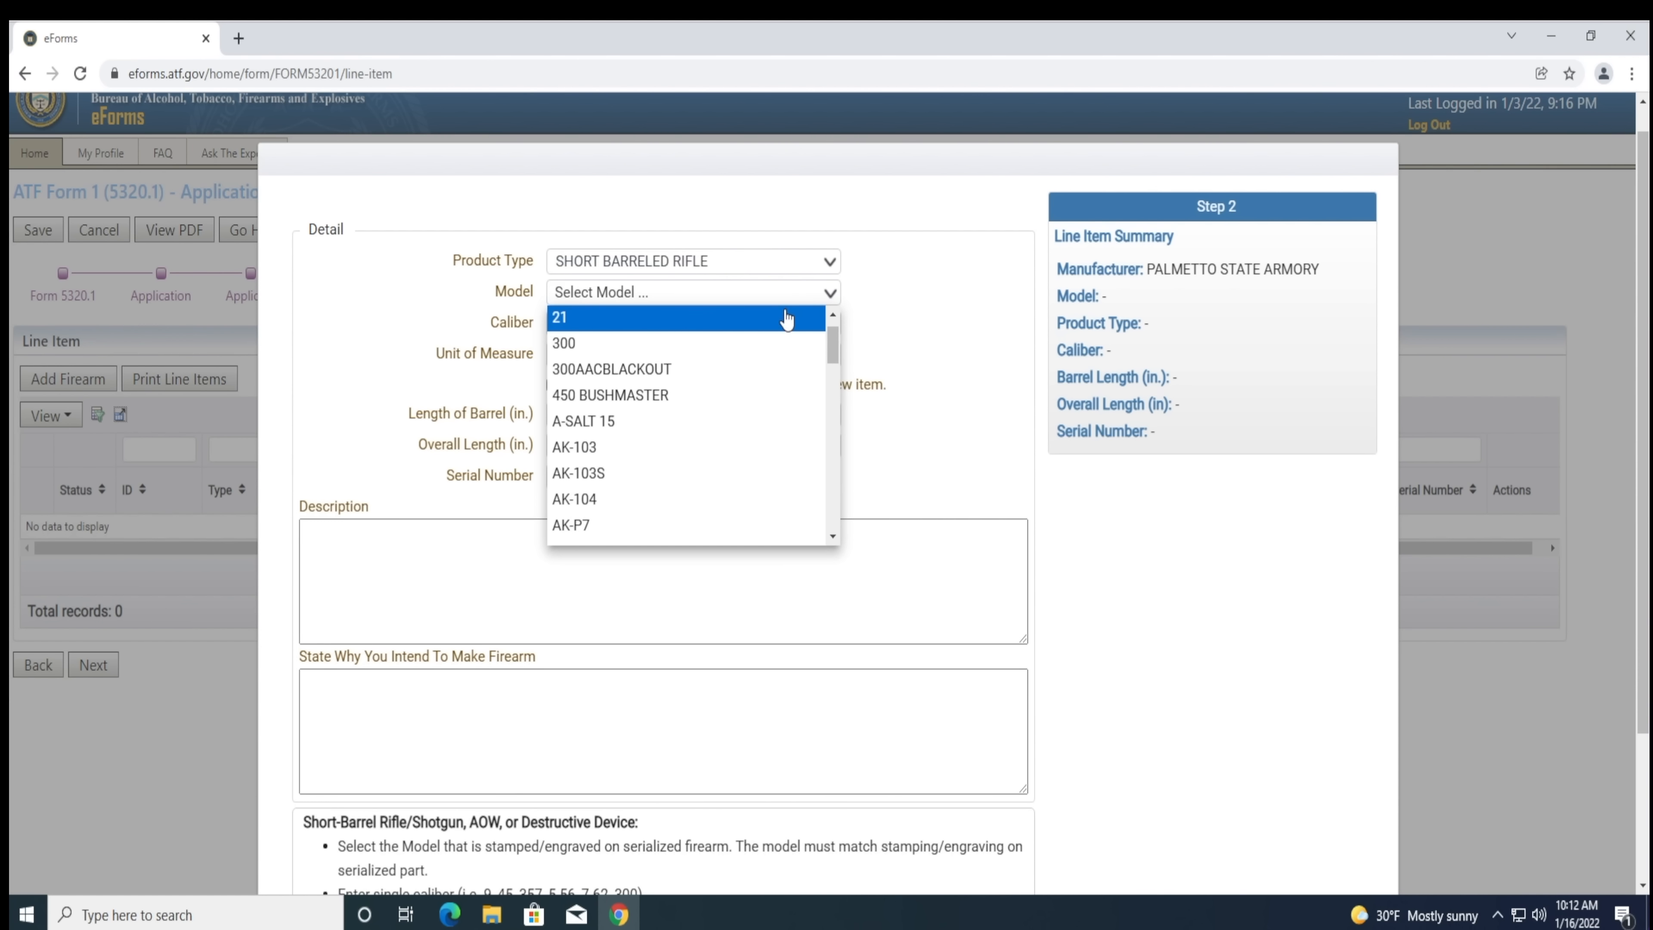
scroll(780, 355, up, 1)
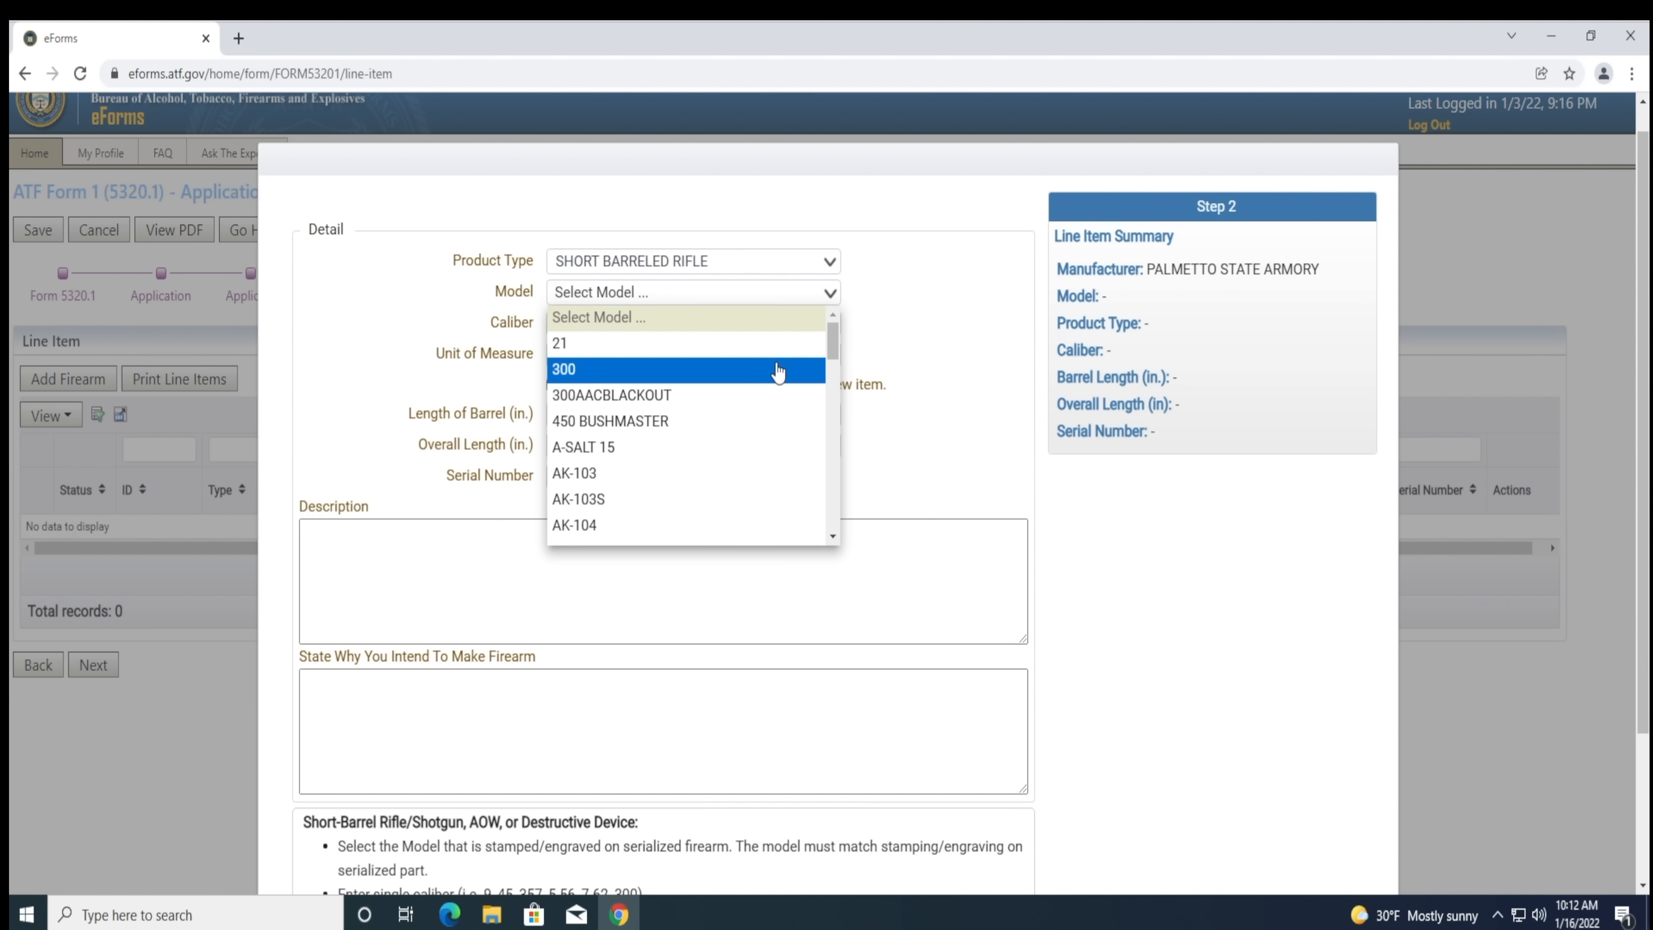
scroll(778, 373, down, 5)
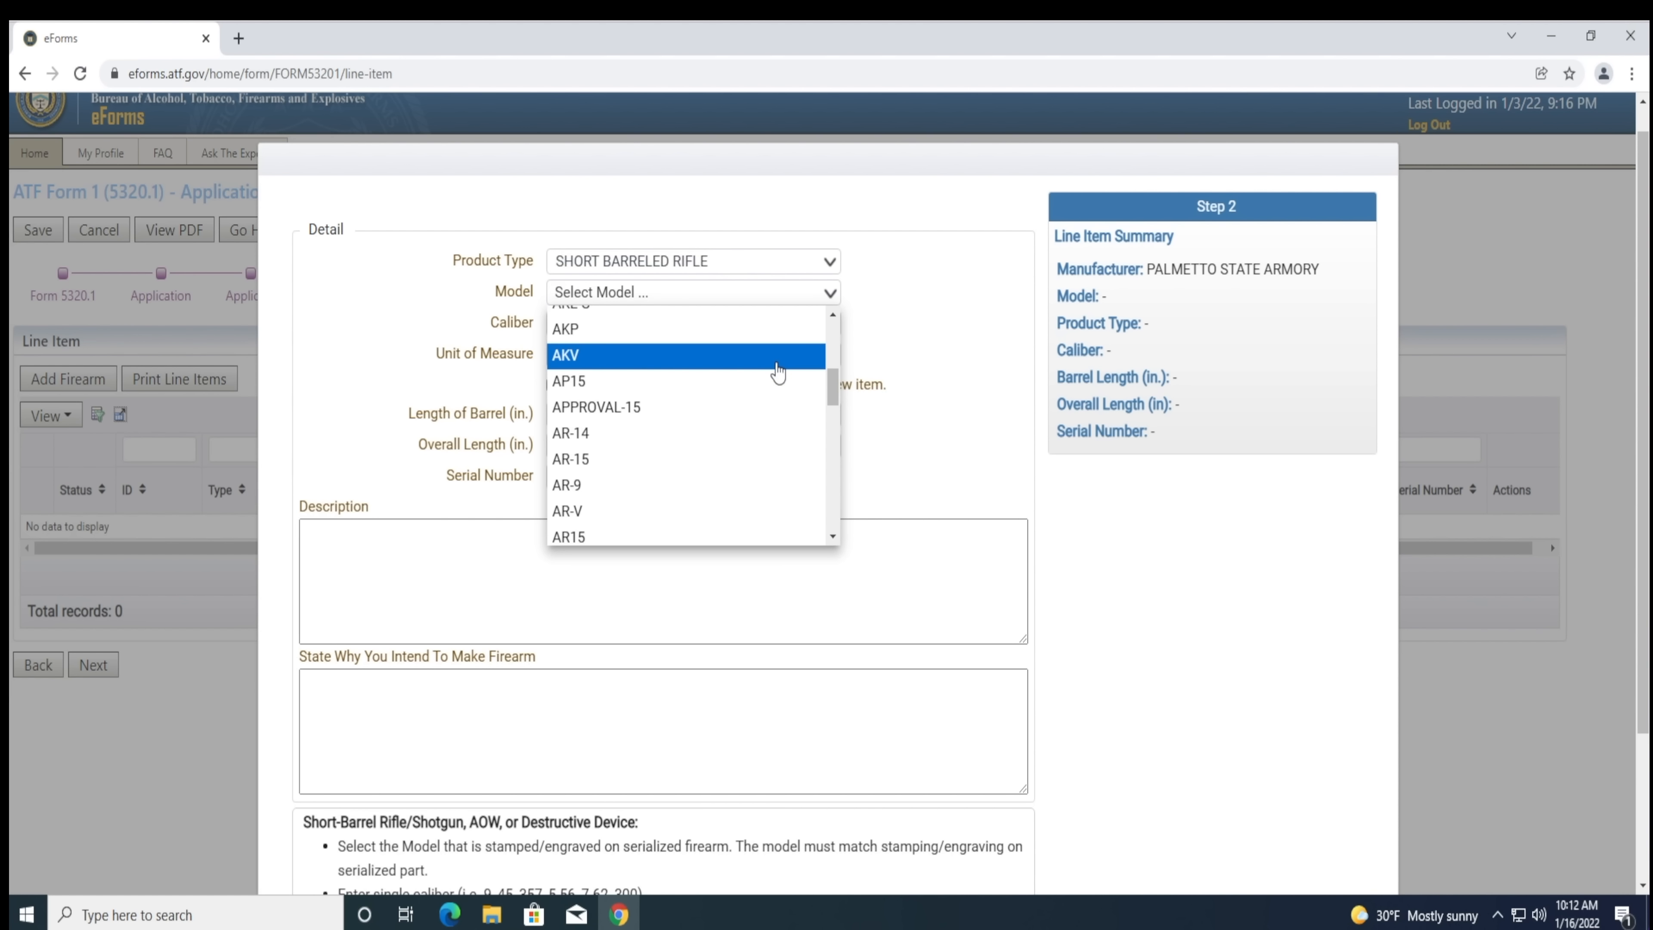
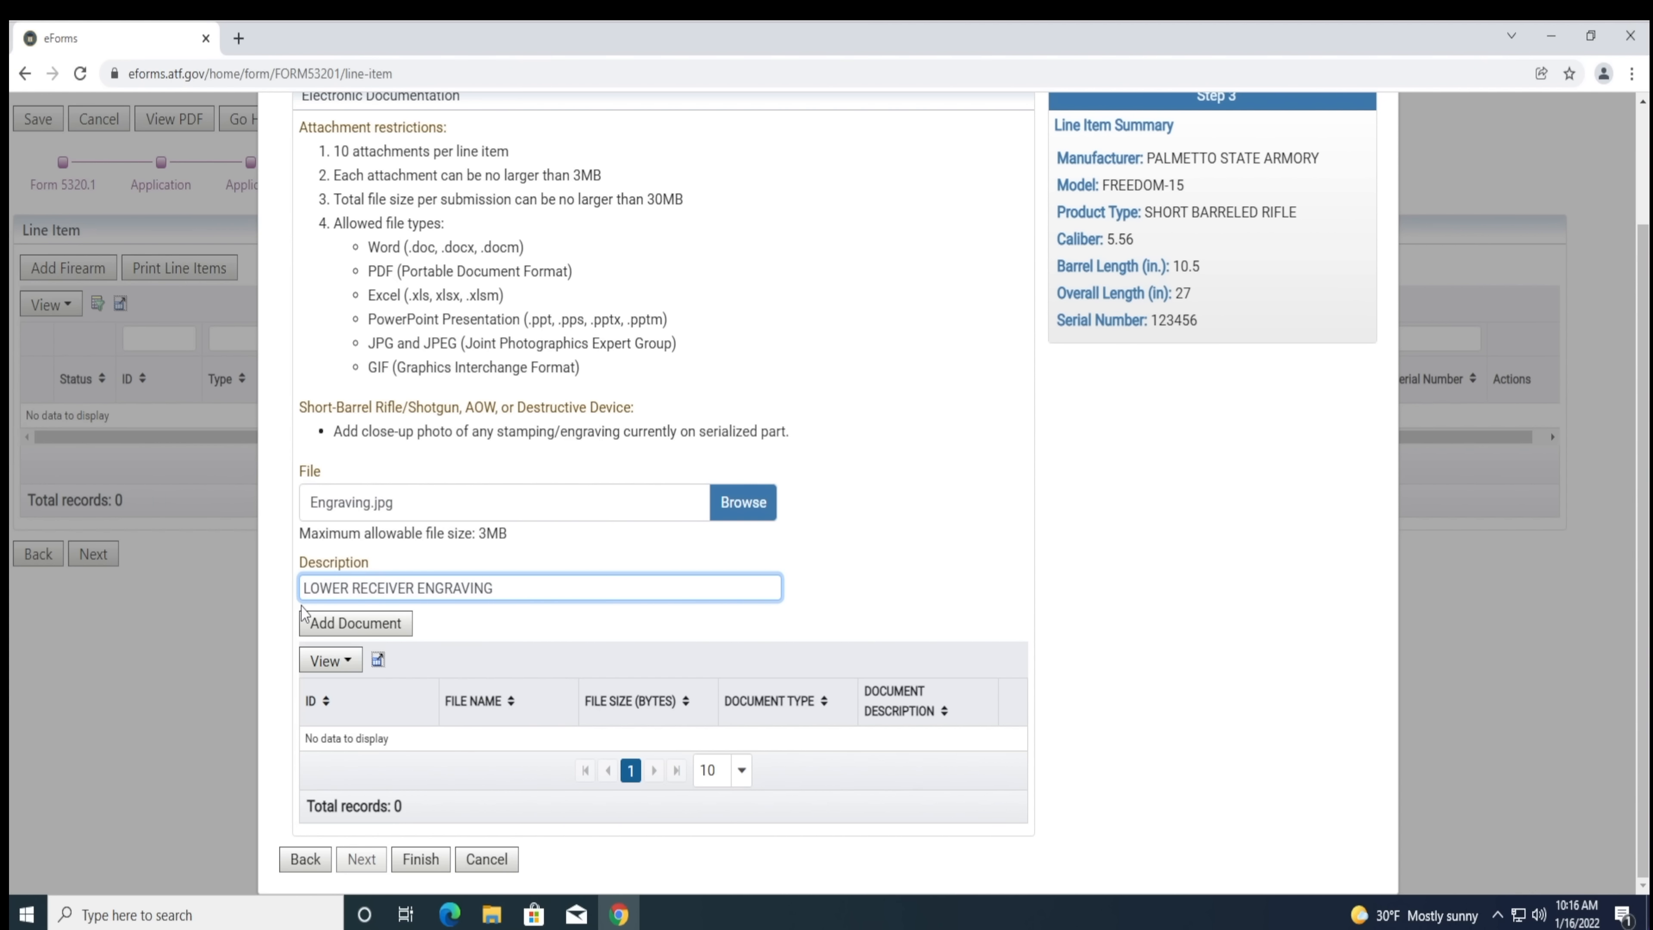
- Attach Engraving.jpg with the description LOWER RECEIVER ENGRAVING, check the line item summary, and finish the firearm line item
click(316, 623)
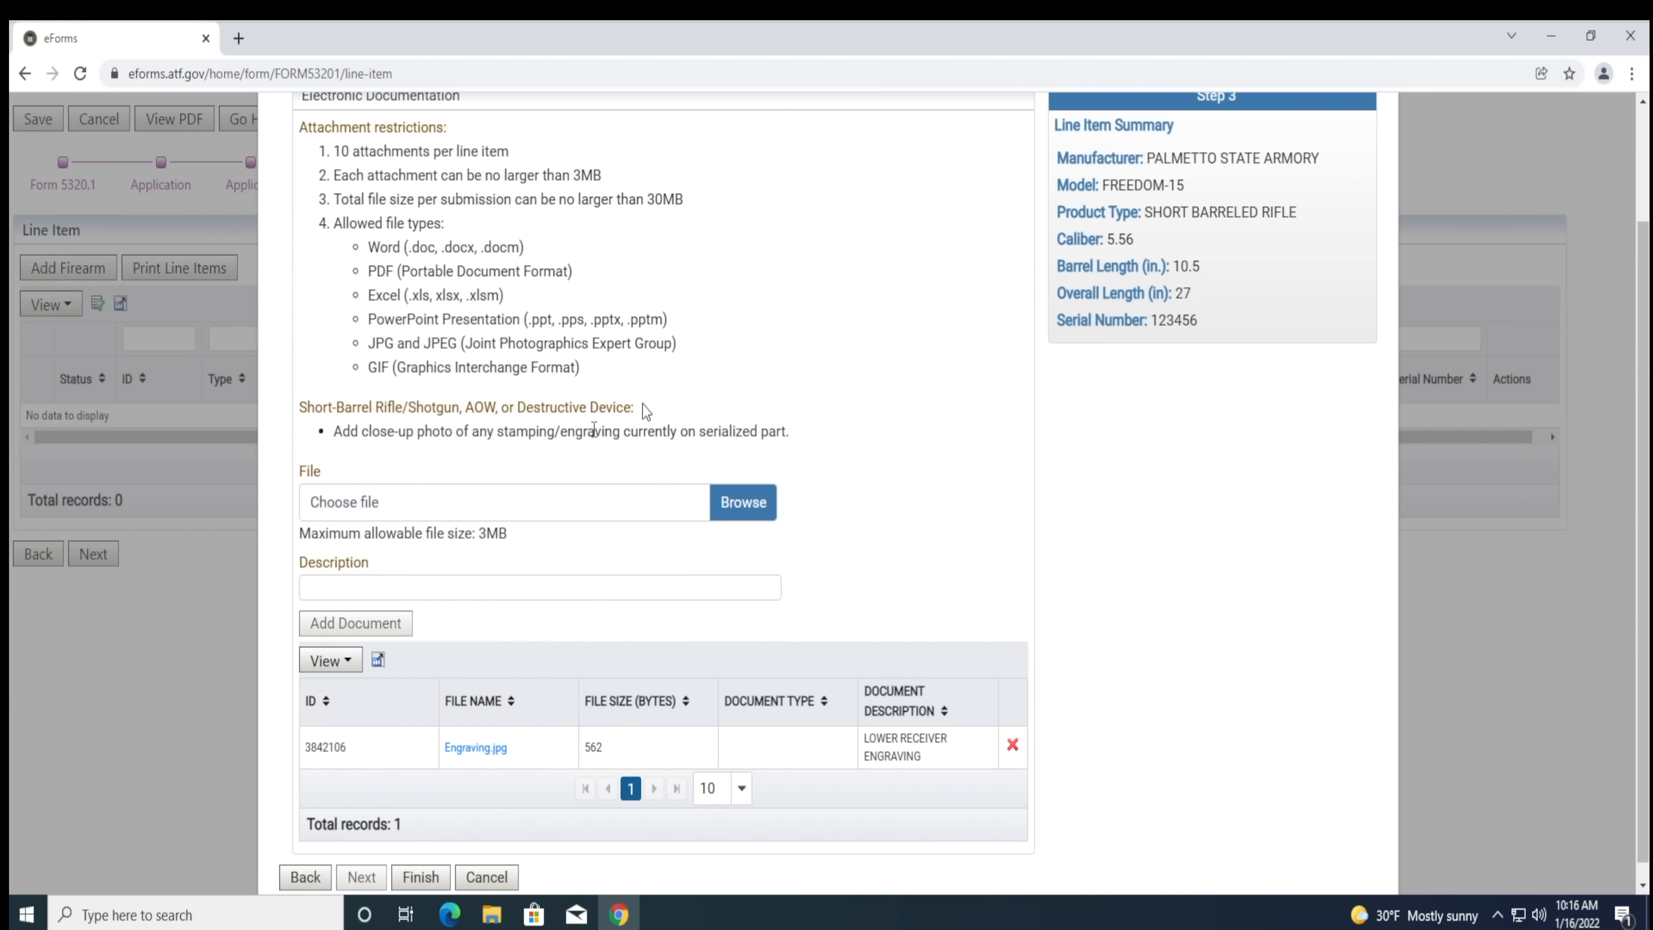
scroll(1128, 313, up, 2)
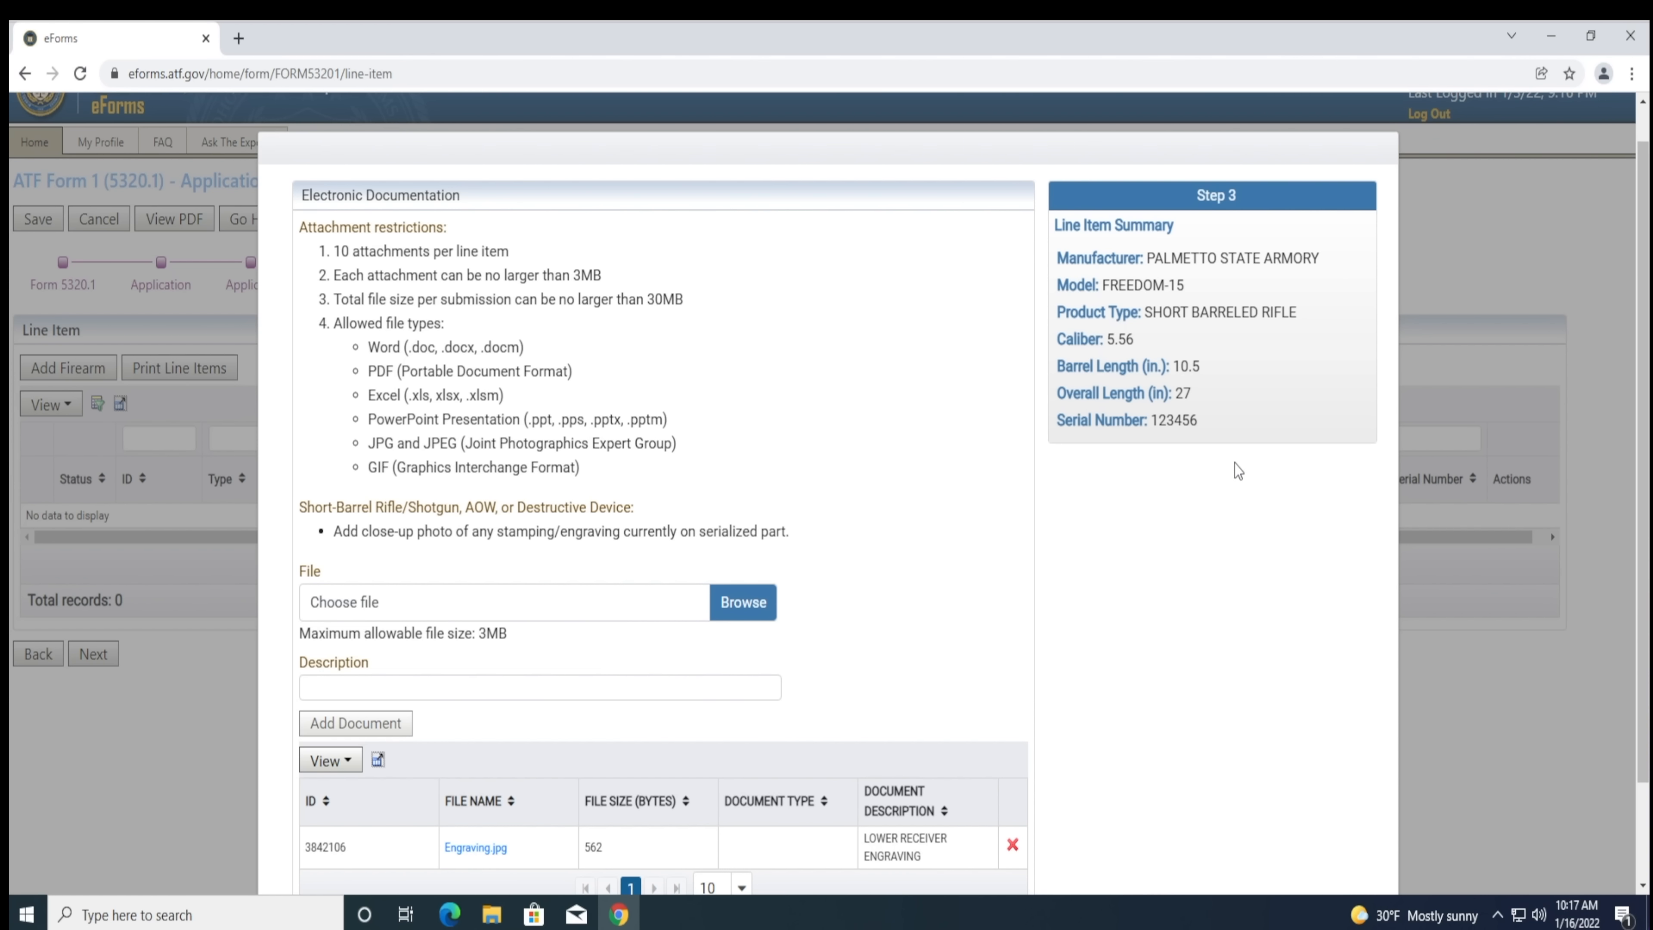
scroll(1236, 468, down, 2)
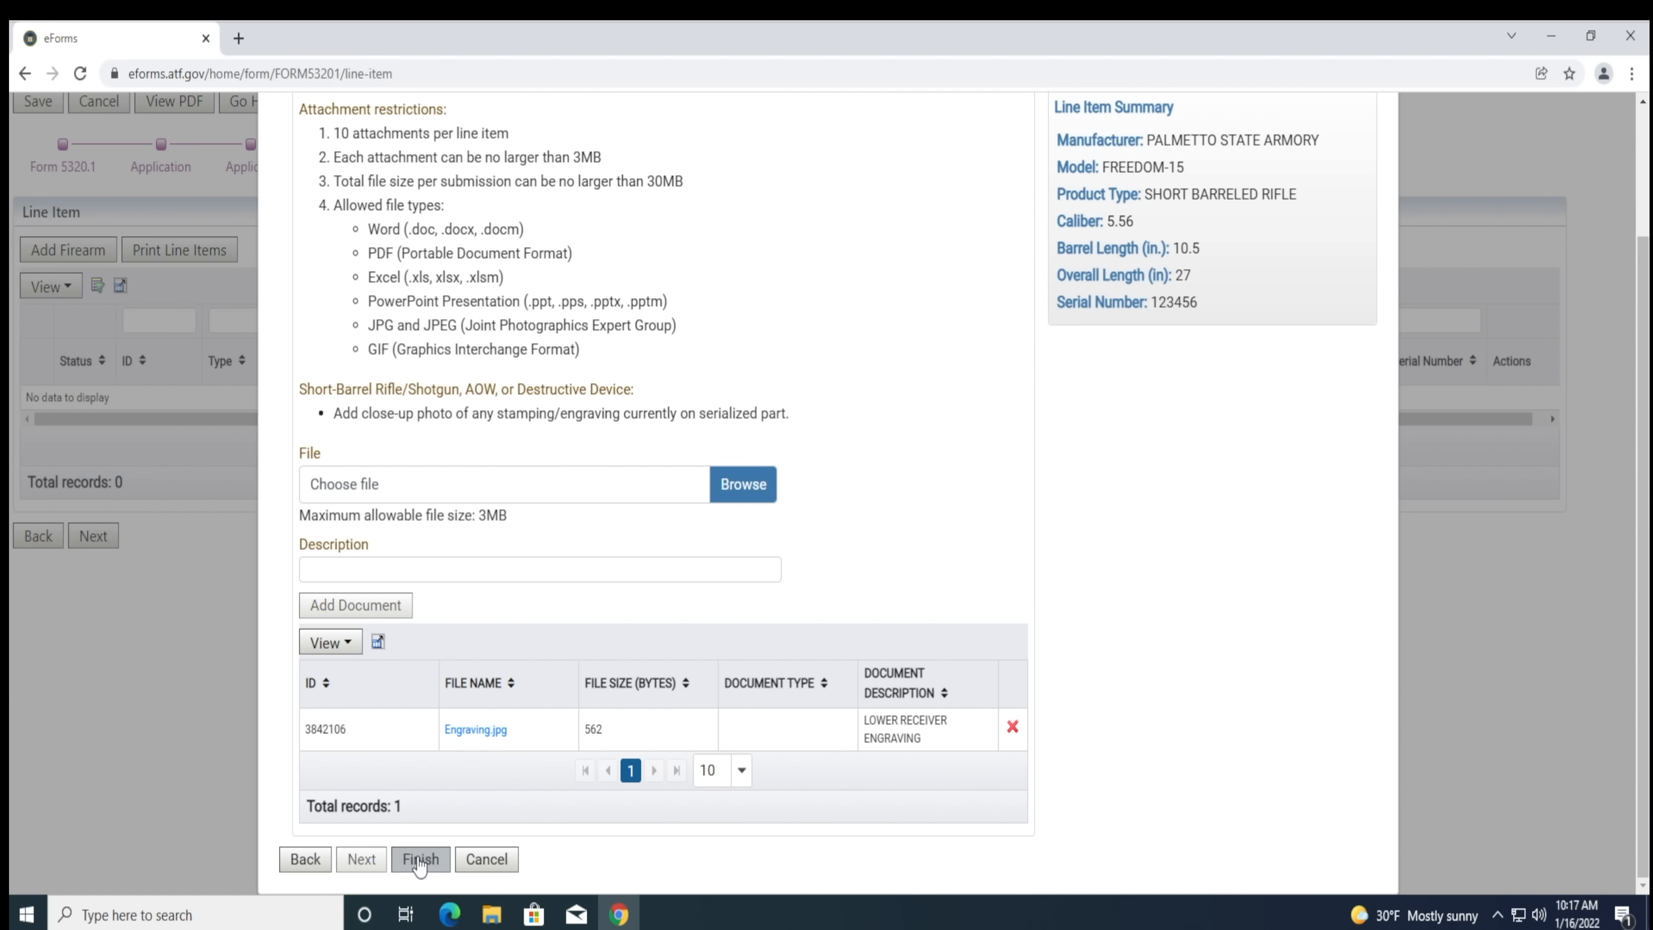
click(417, 859)
- Reopen the saved short barreled rifle line item, review its details, and cancel the edit
click(1520, 527)
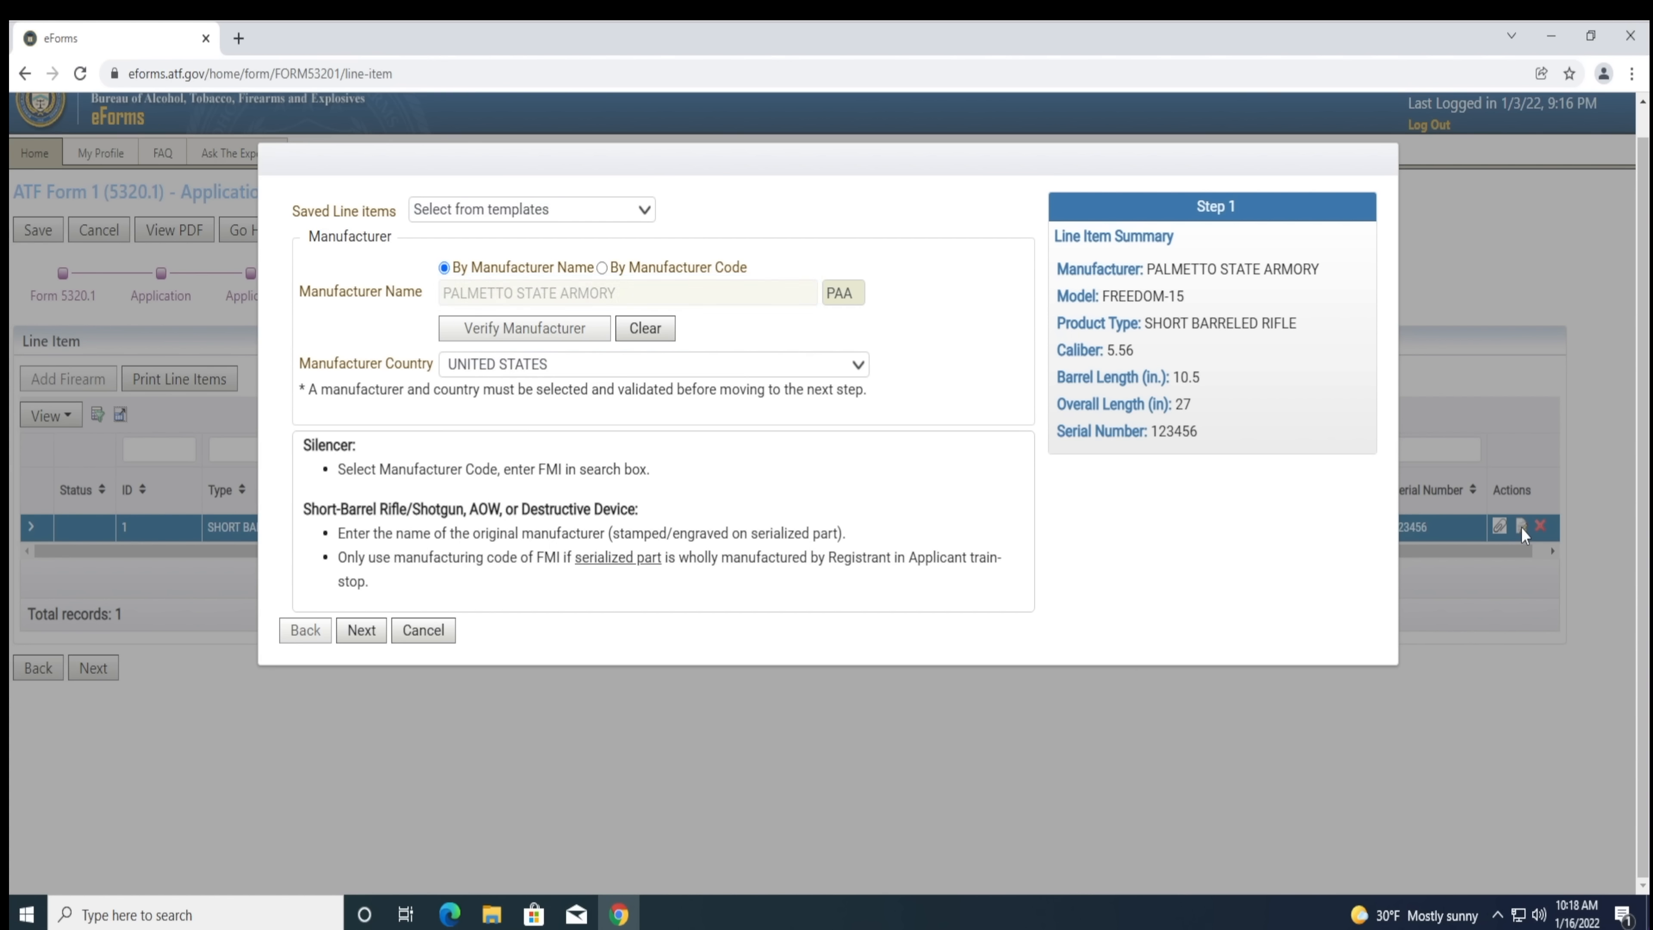
click(365, 632)
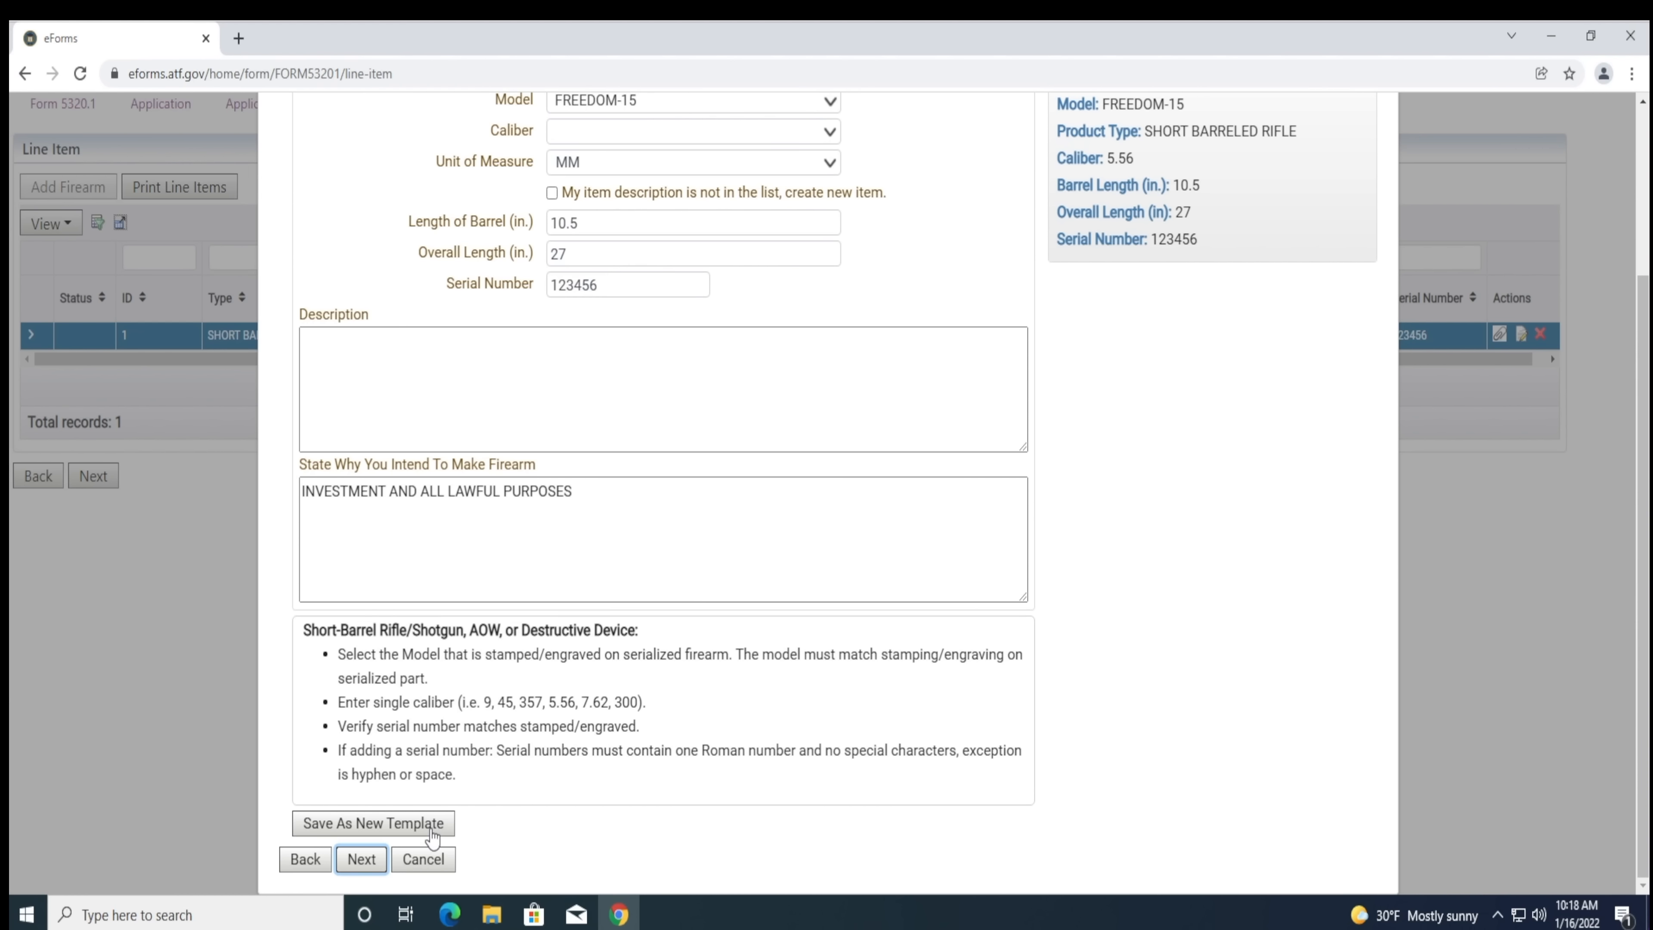
click(431, 857)
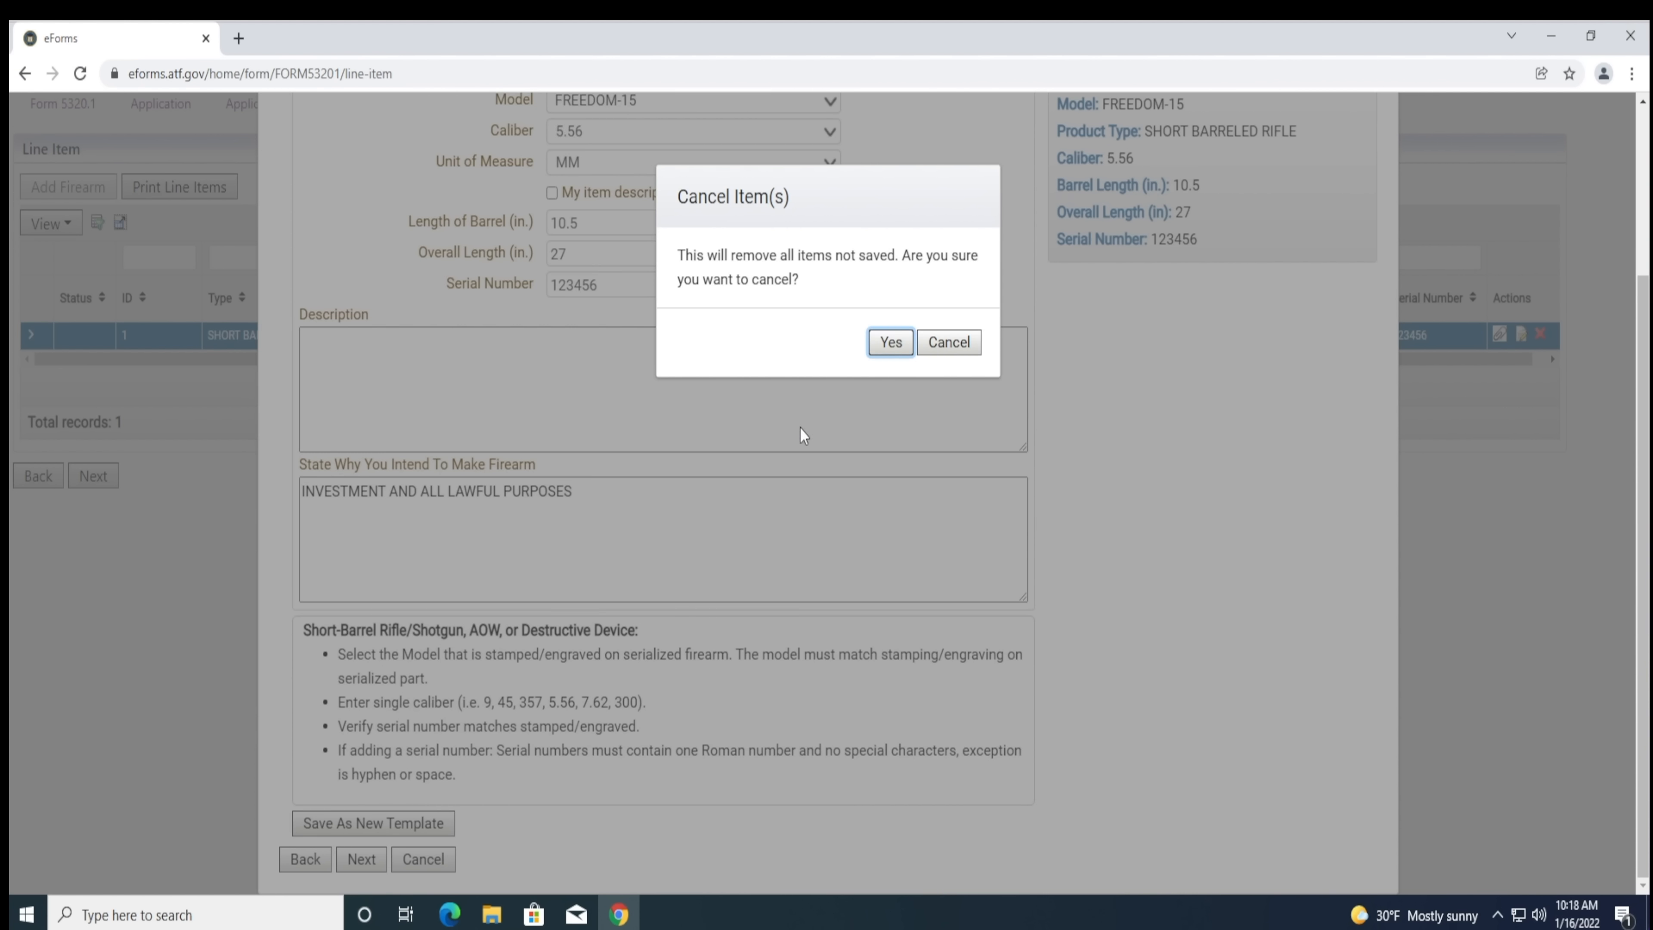
click(890, 343)
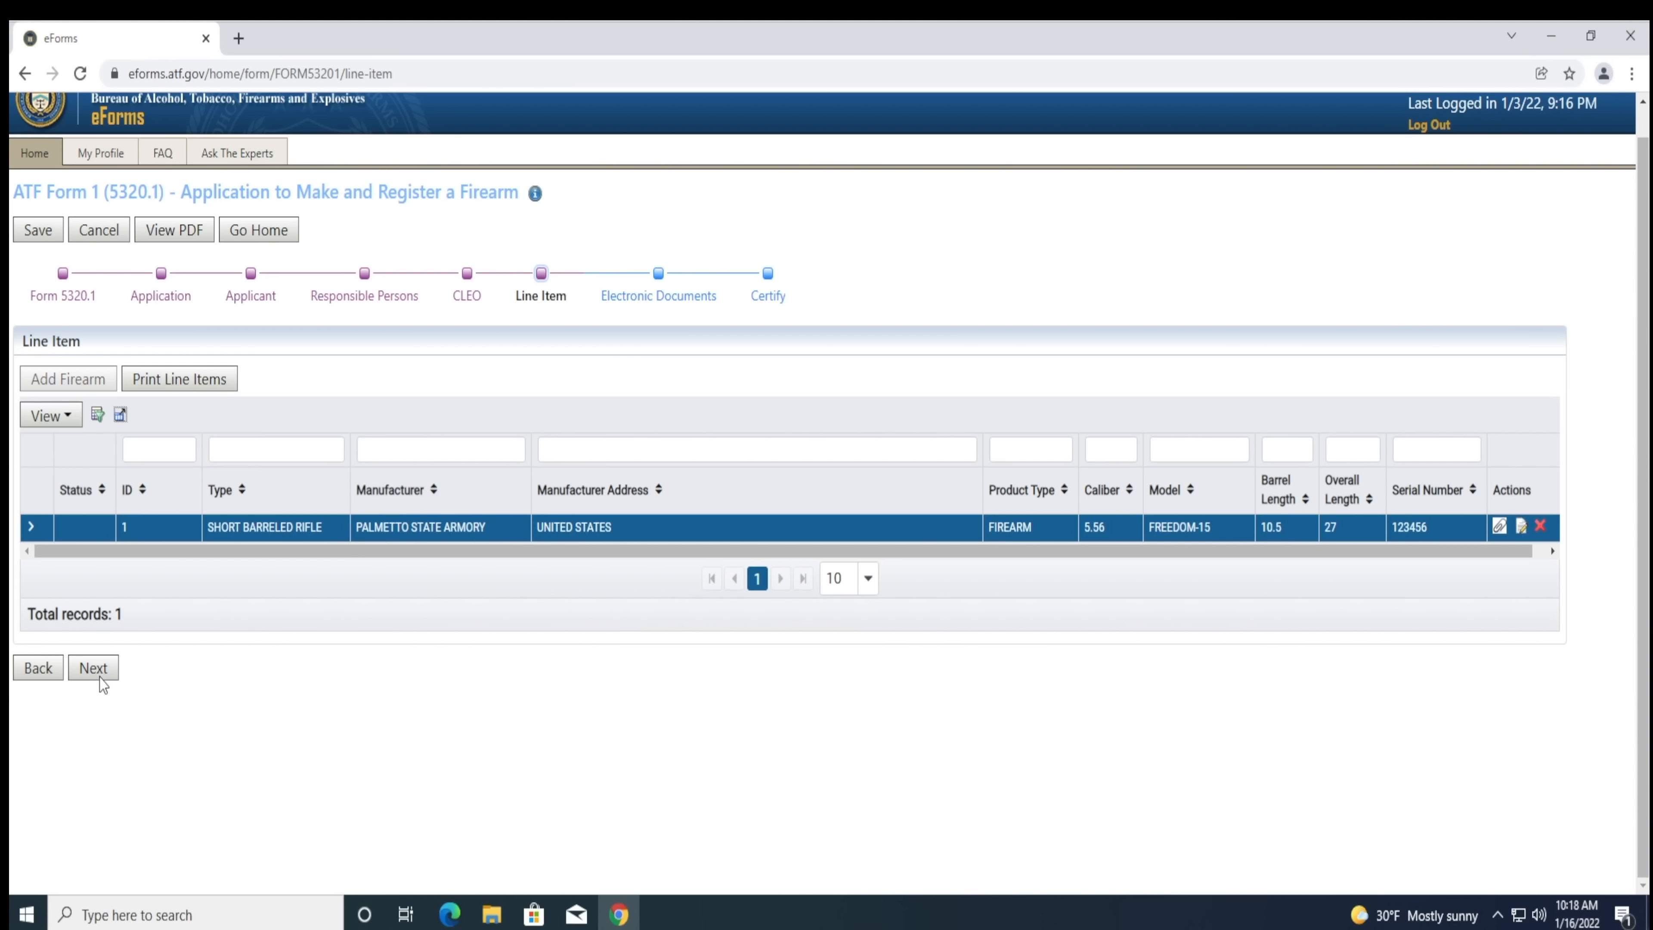
- Continue to the Electronic Documents page, read its instructions, and proceed to the Certify page without attaching any document
click(91, 666)
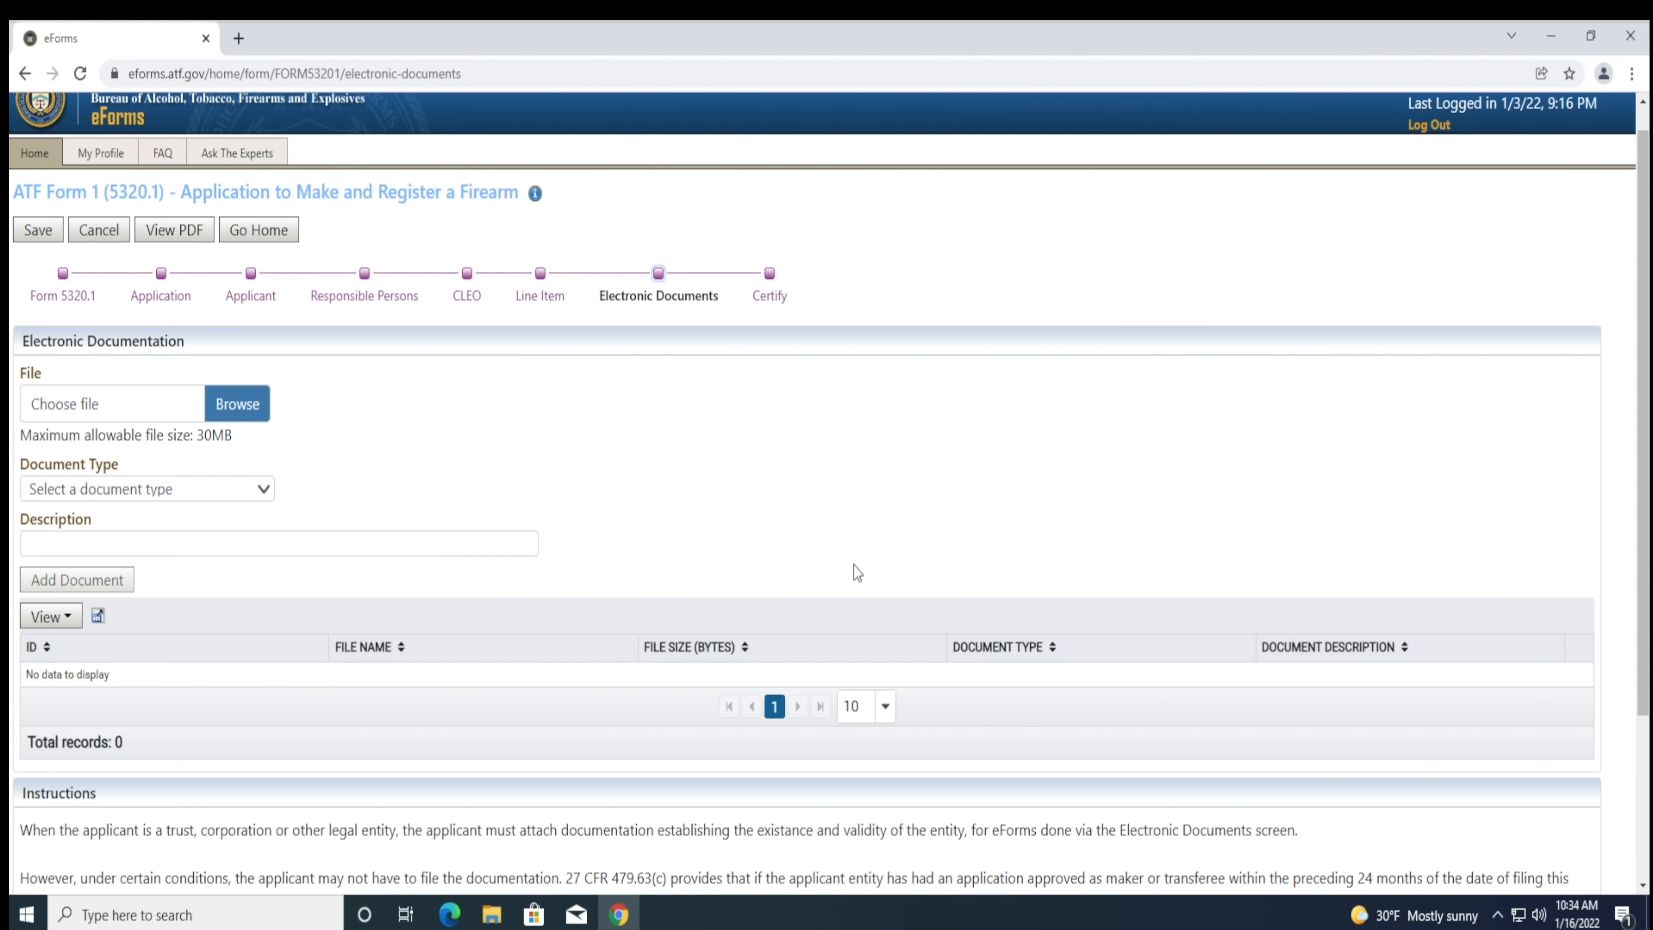
scroll(854, 564, down, 3)
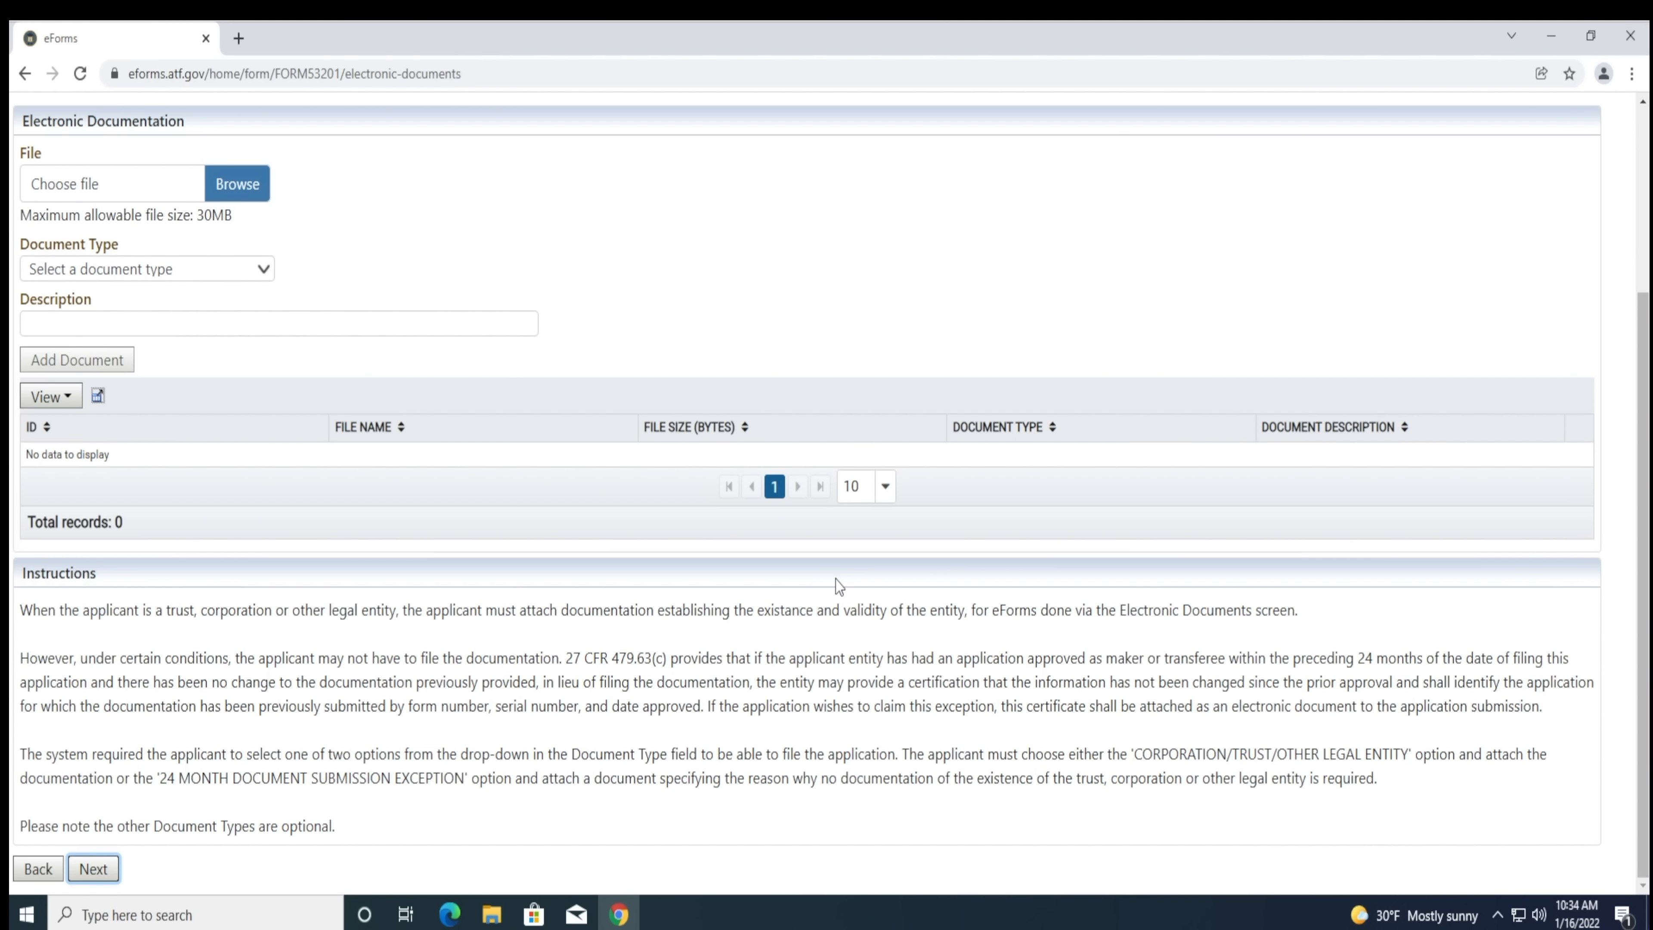
click(90, 874)
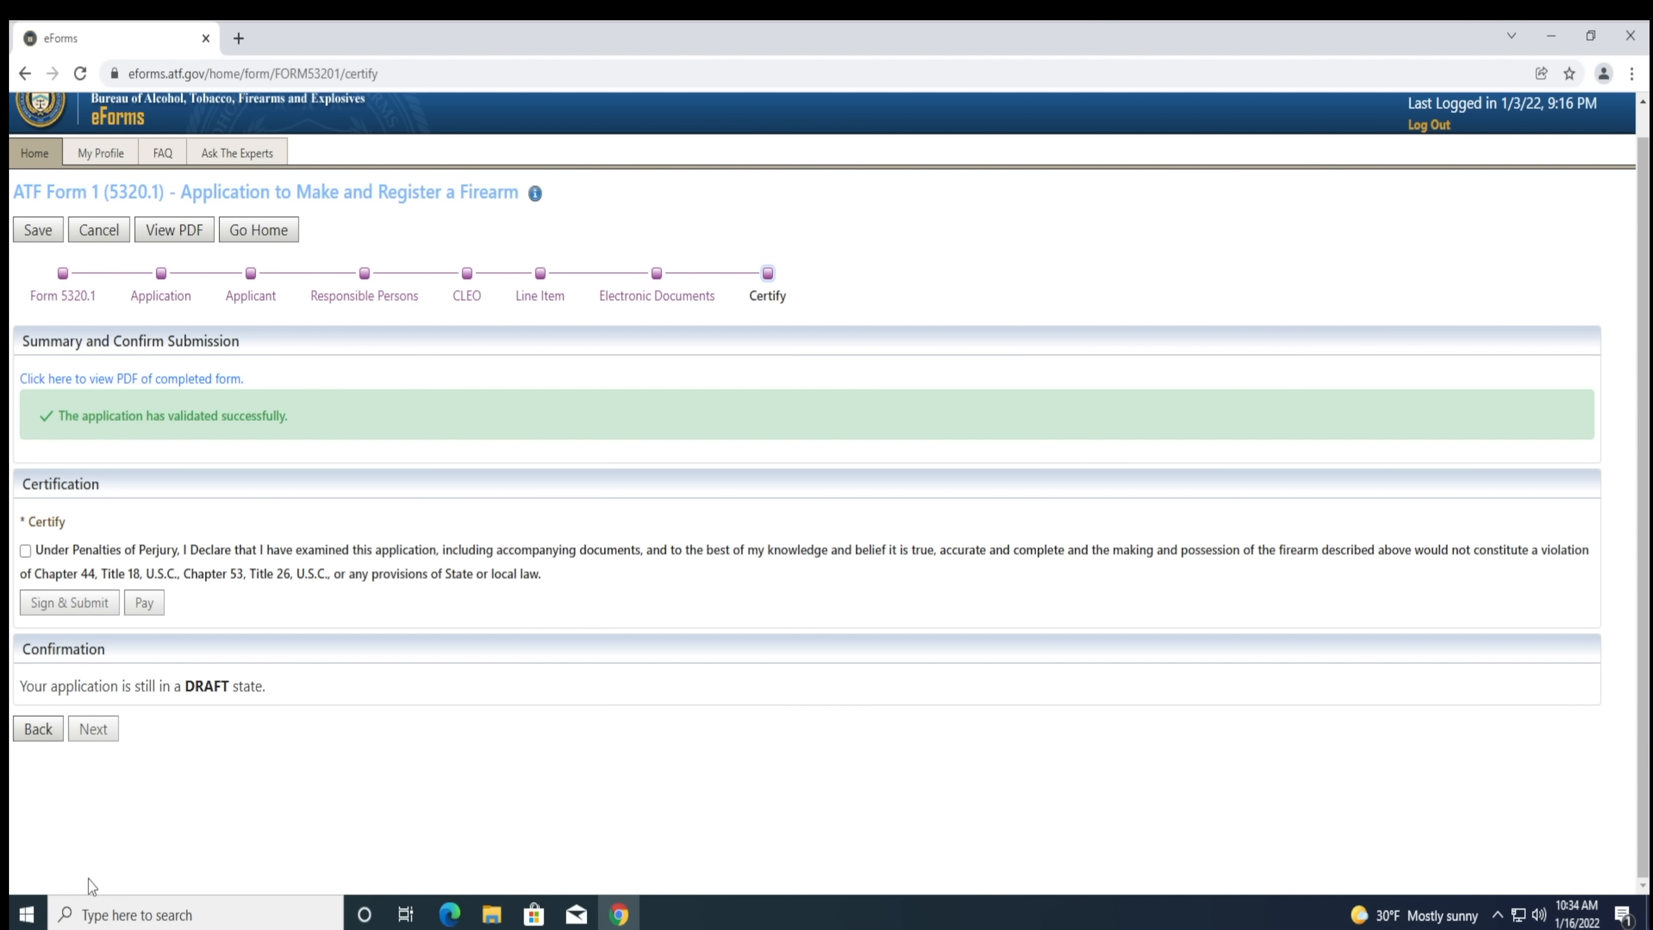
- Accept the declaration under penalties of perjury, open the Pay.gov payment form, and look through its cardholder and card fields
click(26, 552)
click(141, 602)
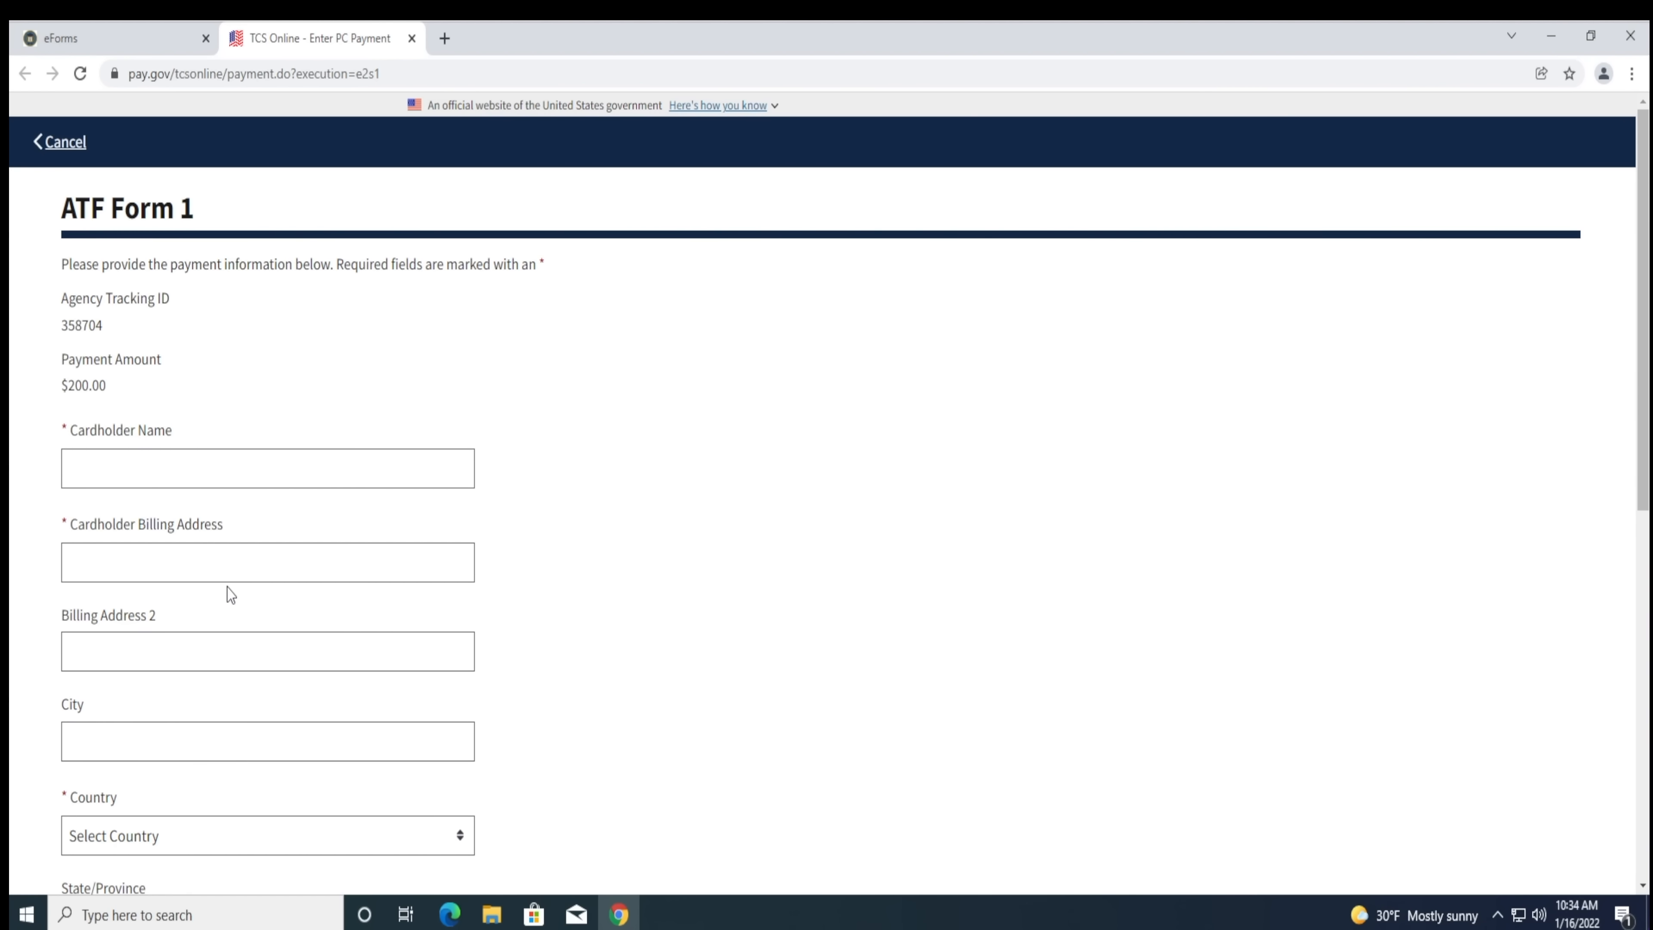
scroll(232, 595, down, 5)
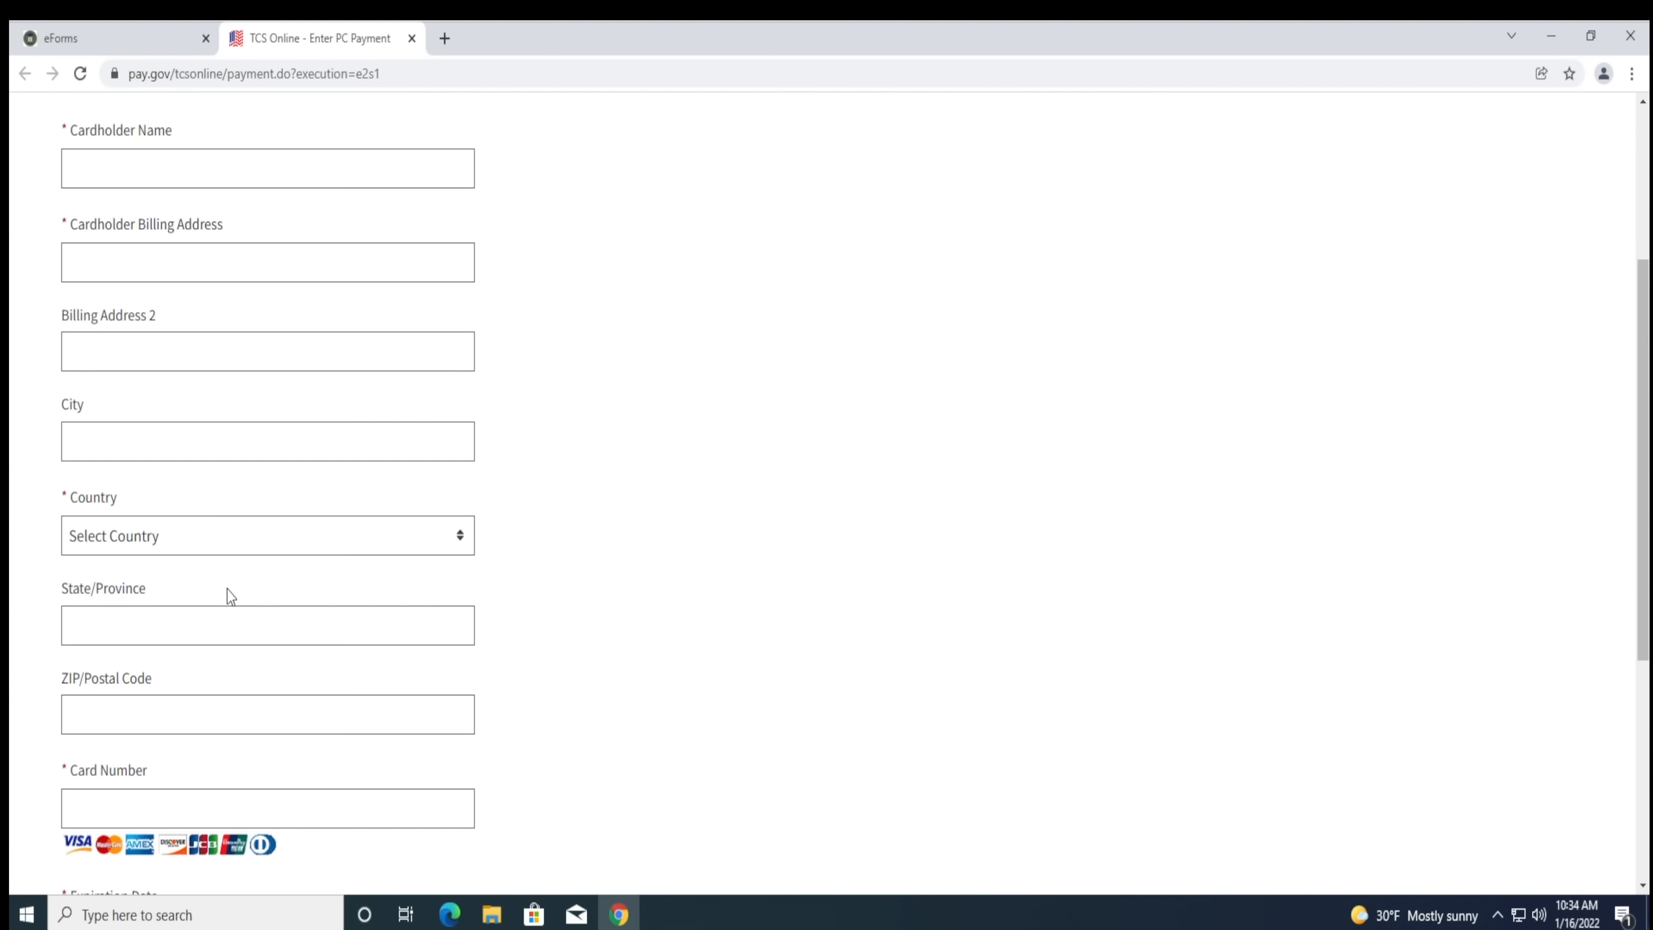
scroll(231, 595, down, 2)
scroll(232, 594, down, 2)
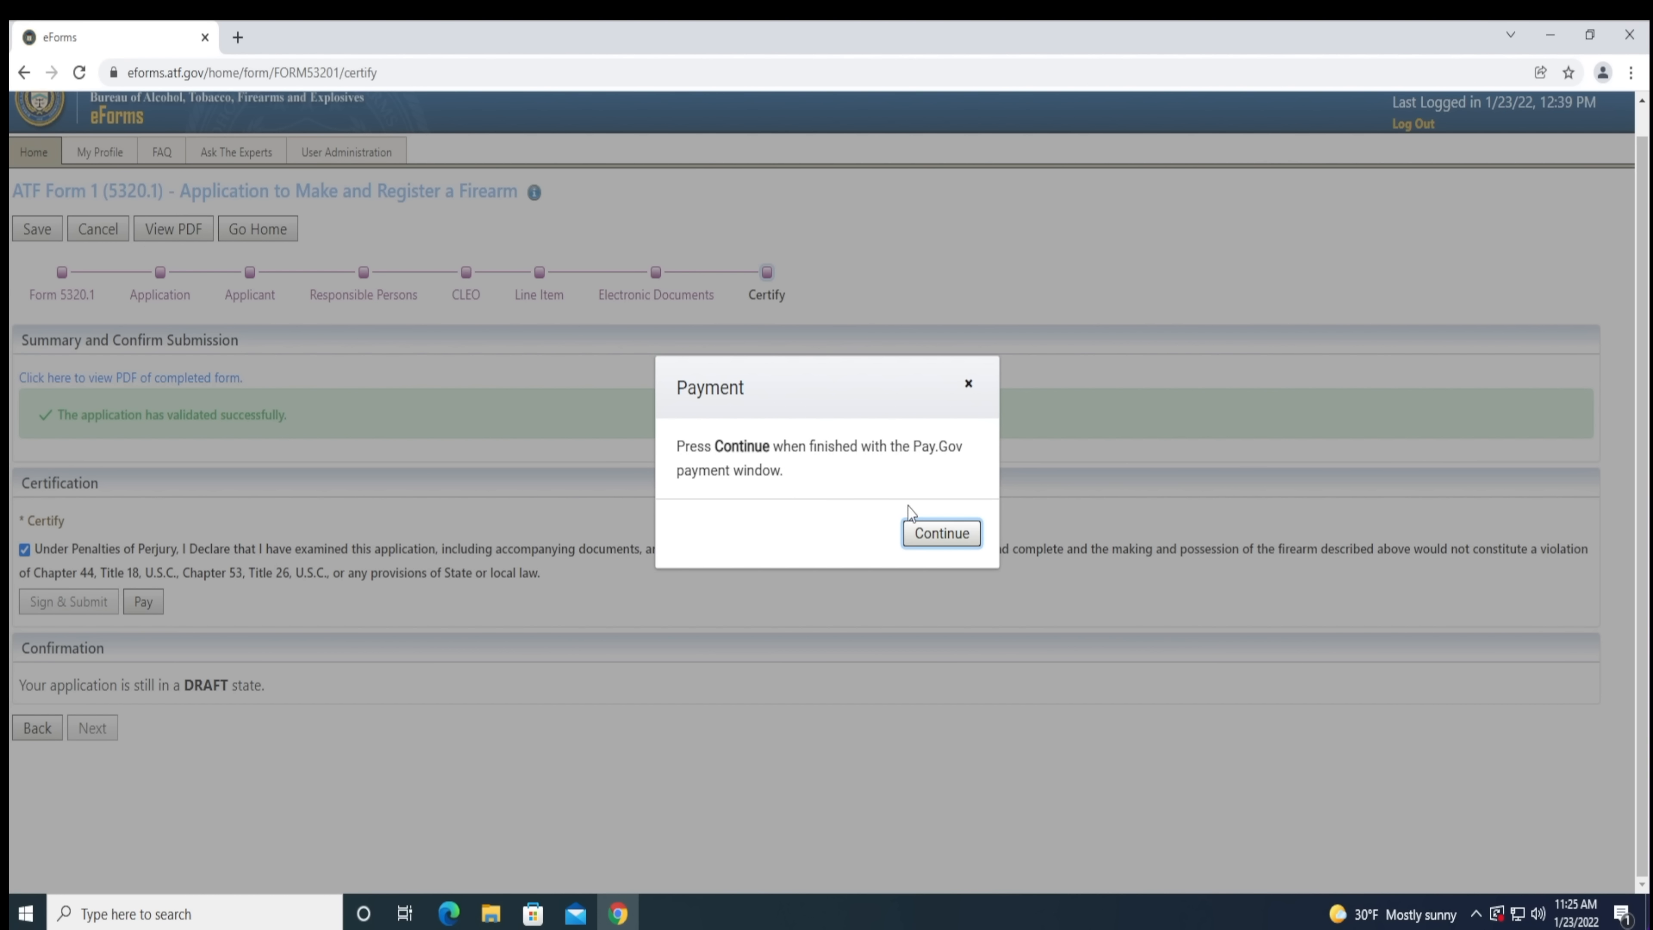
- Confirm that the Pay.gov payment is finished and close the payment details
click(916, 538)
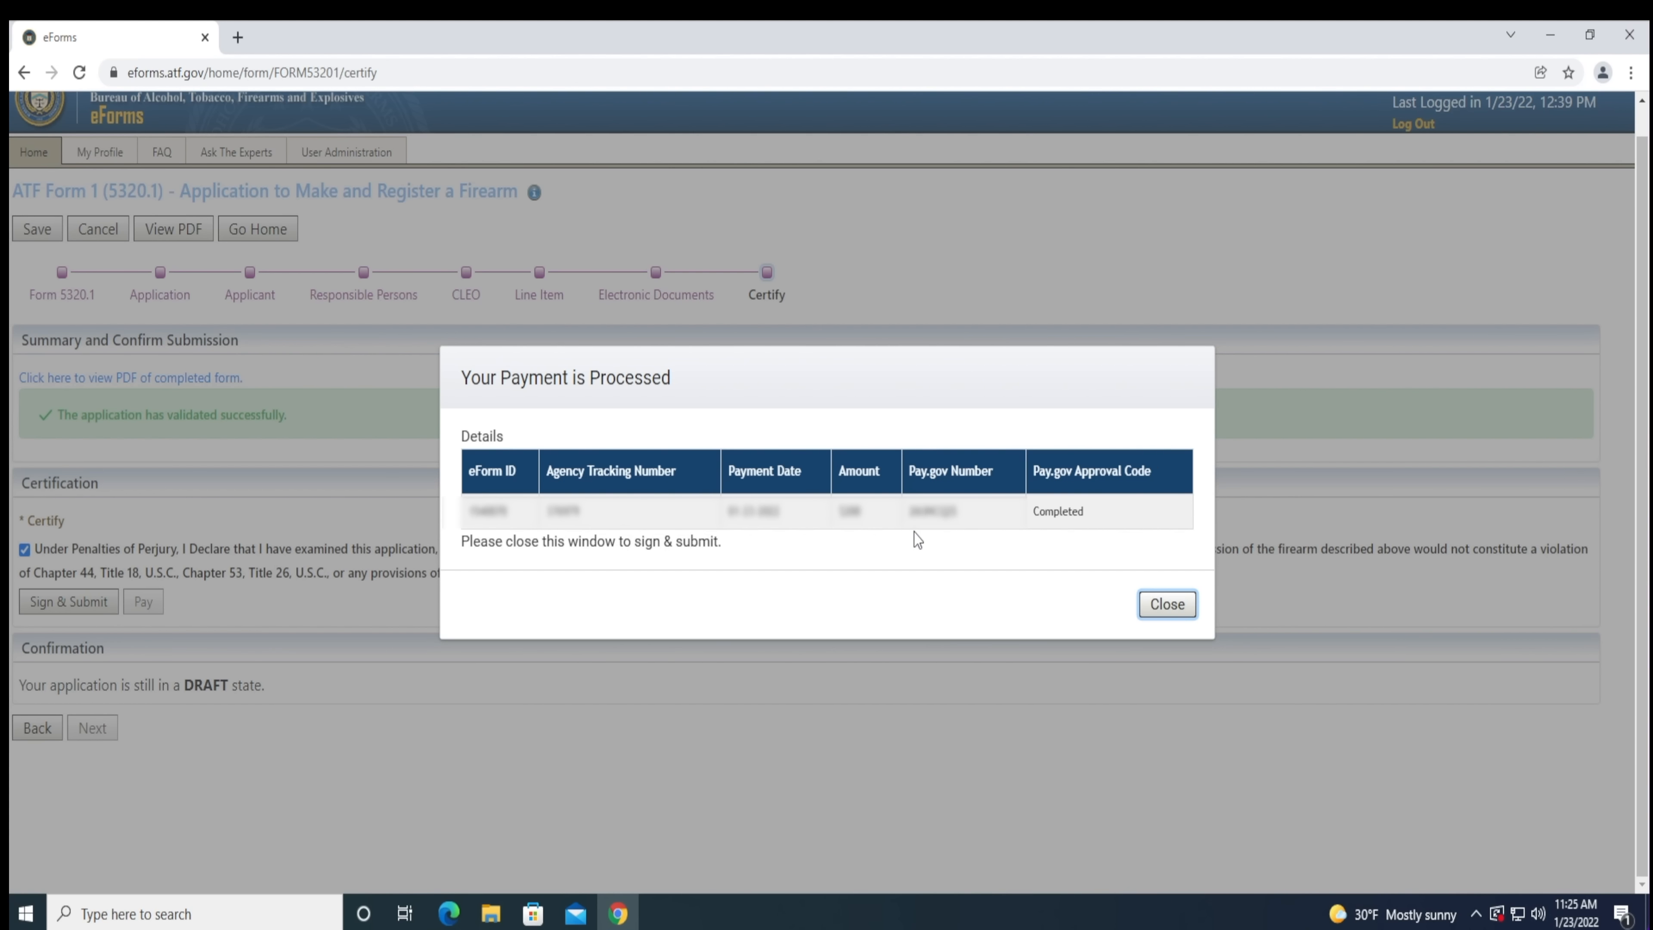
click(1166, 606)
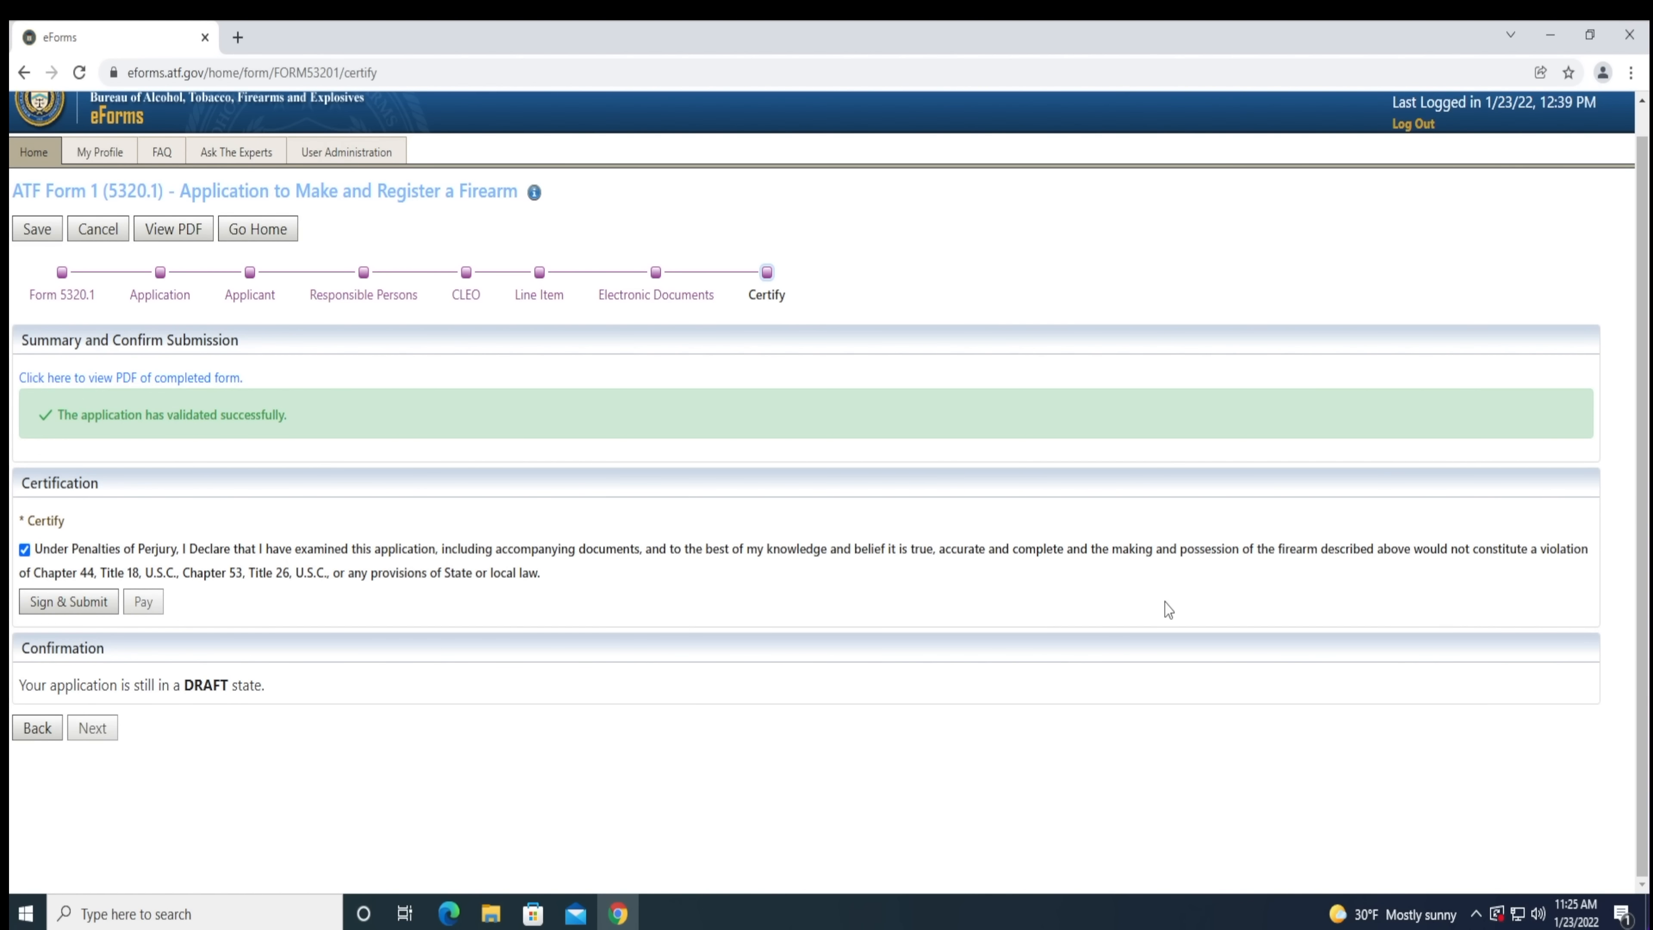
- Sign and submit the application by entering the account PIN, and dismiss the submission notice
click(93, 608)
click(707, 560)
click(719, 483)
text(•)
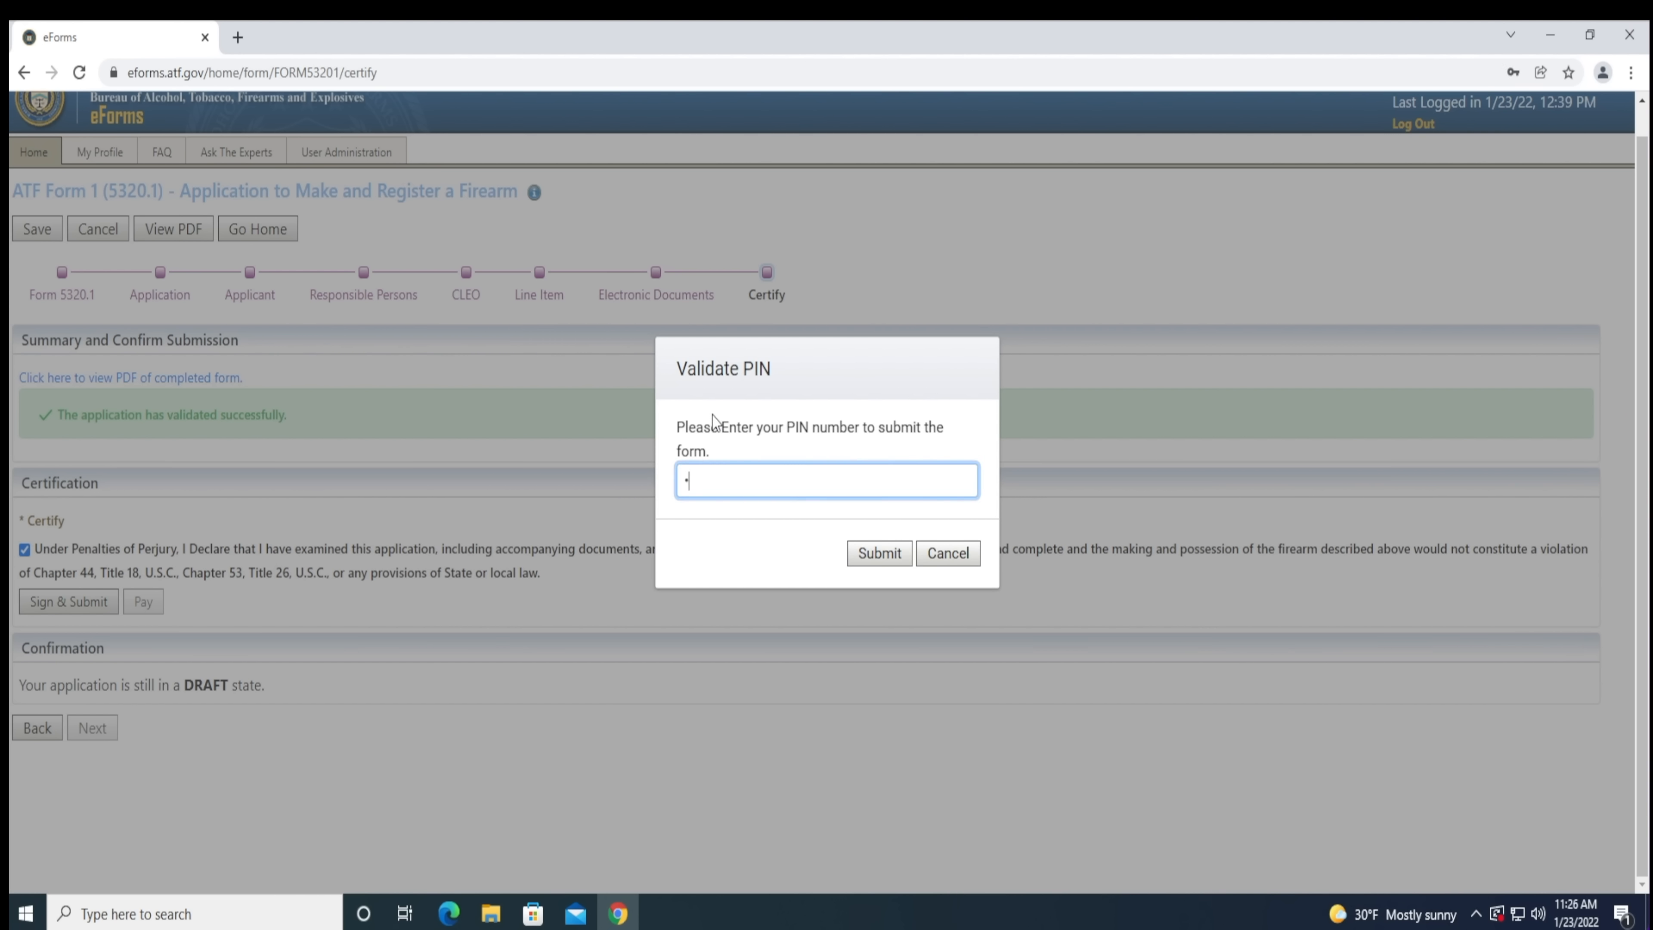
text(•••)
click(860, 557)
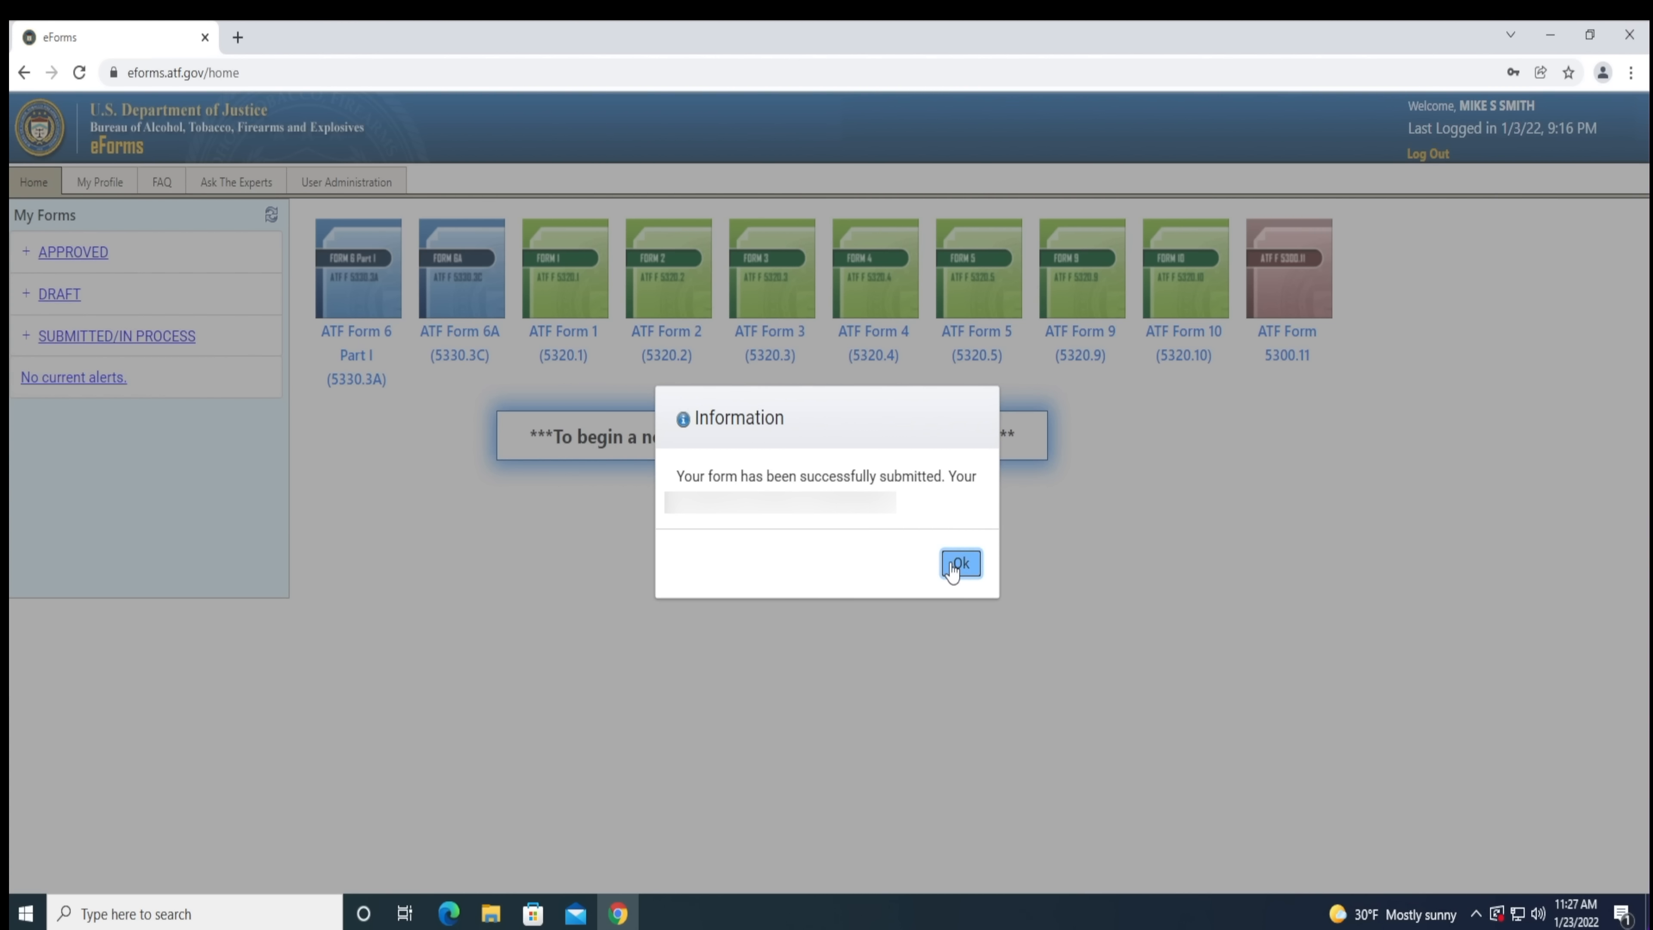
click(951, 564)
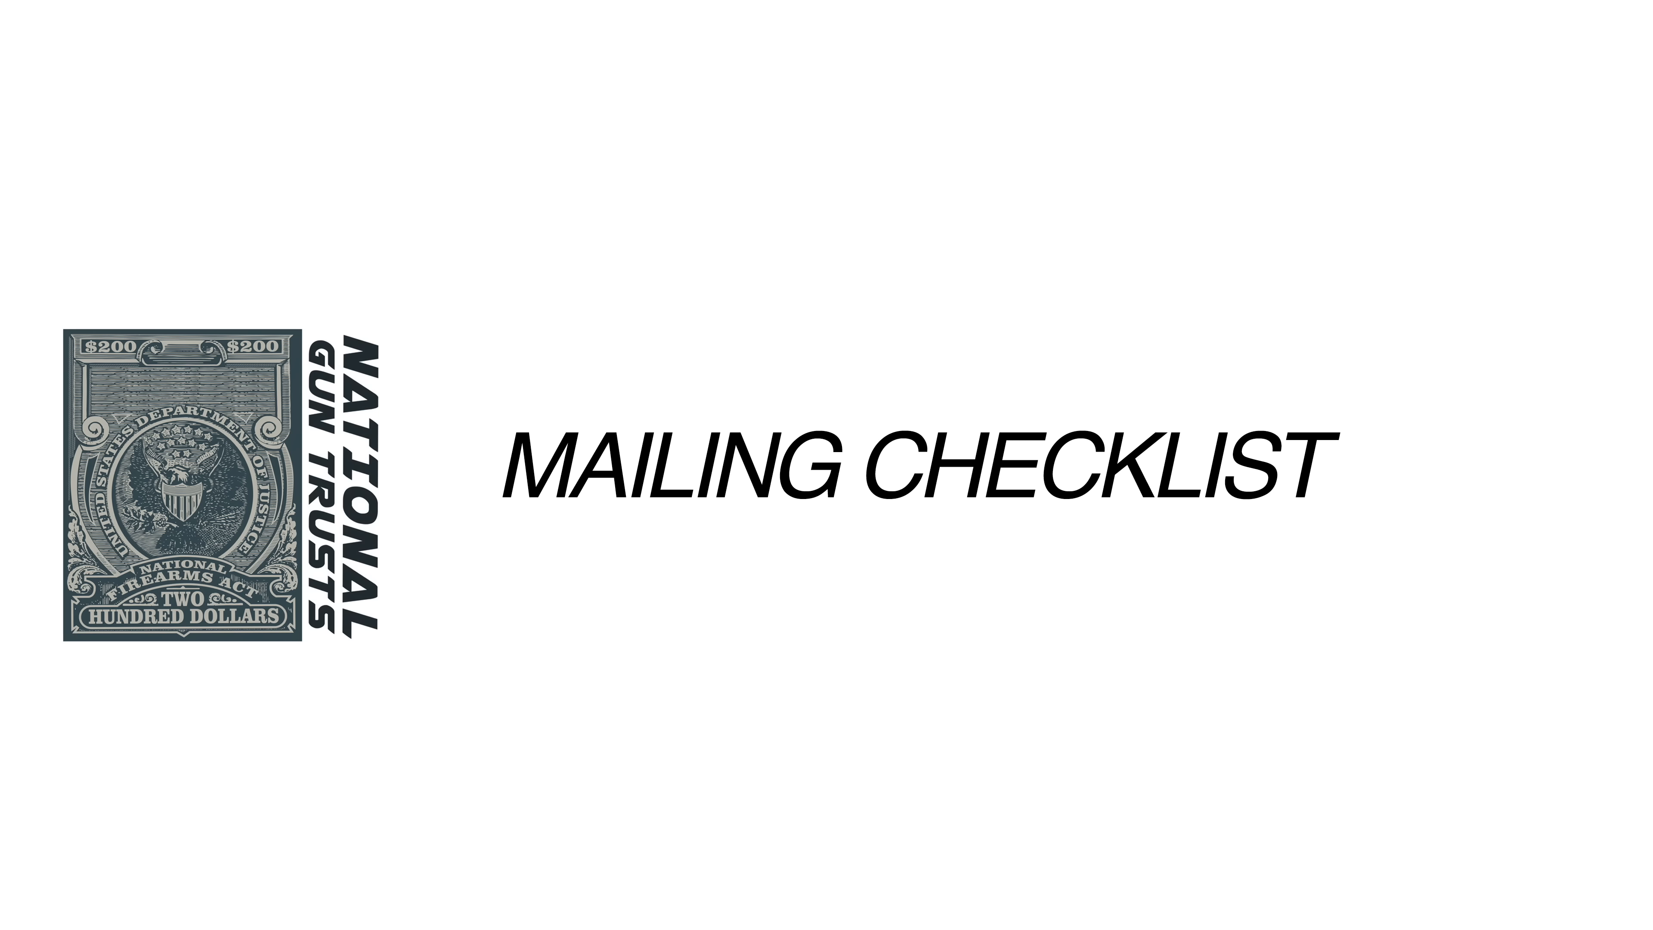